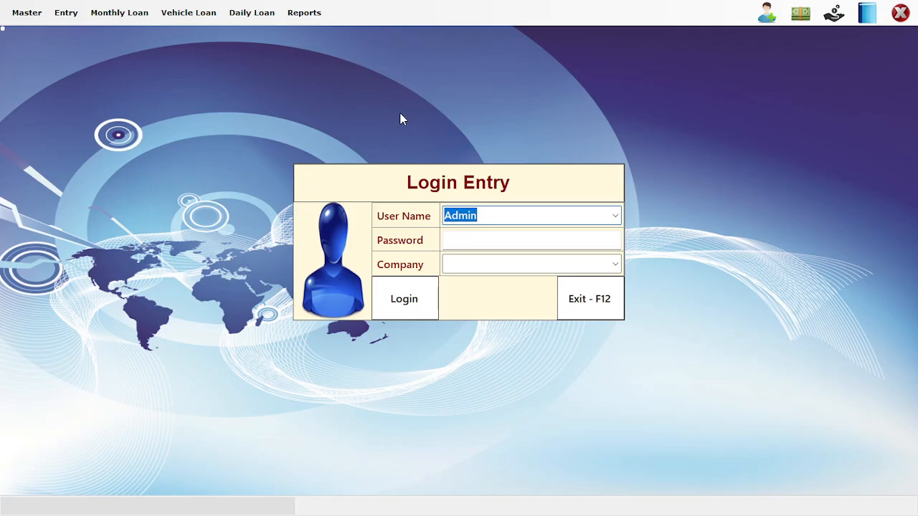
Log in as Admin with the password and open the Loan Customer Detail form
{"action": "key", "text": "Tab"}
{"action": "key", "text": "Caps_Lock"}
{"action": "type", "text": "*****"}
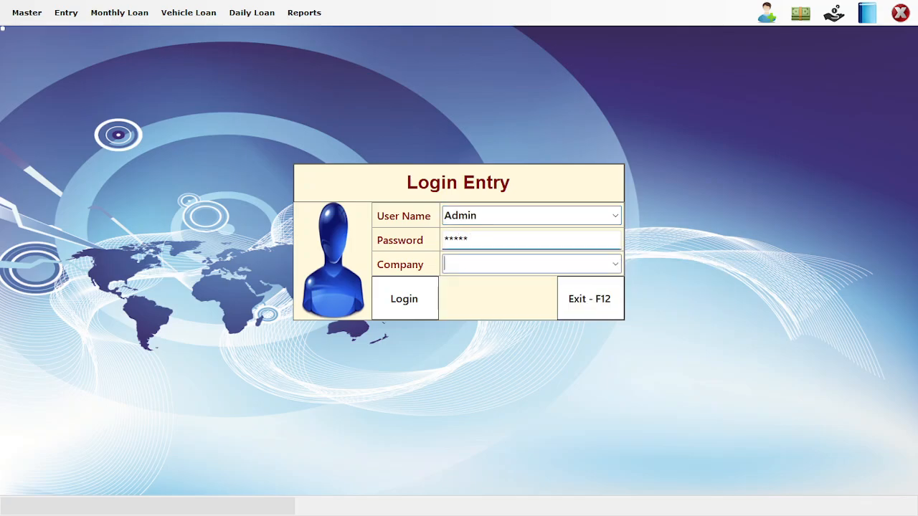
{"action": "key", "text": "Return"}
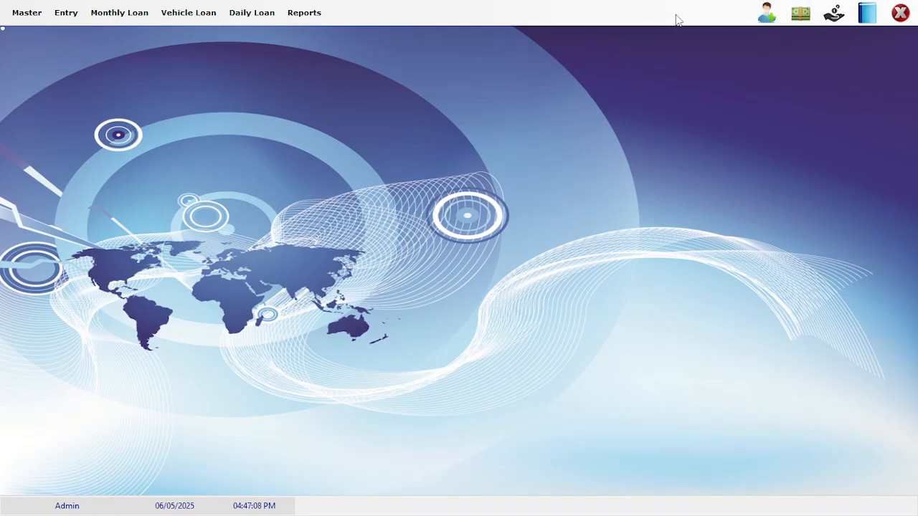
{"action": "left_click", "coordinate": [766, 13]}
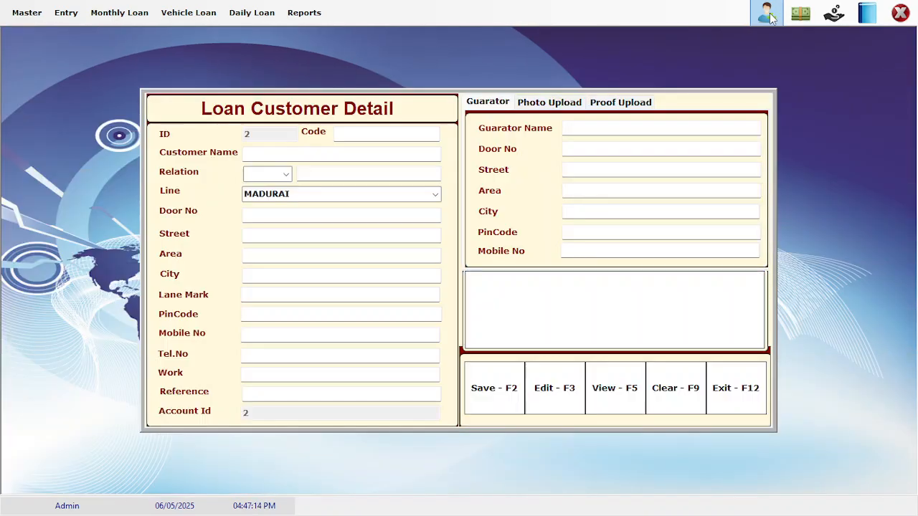
Enter the customer's name, relation S/O, and the father's name
{"action": "left_click", "coordinate": [407, 139]}
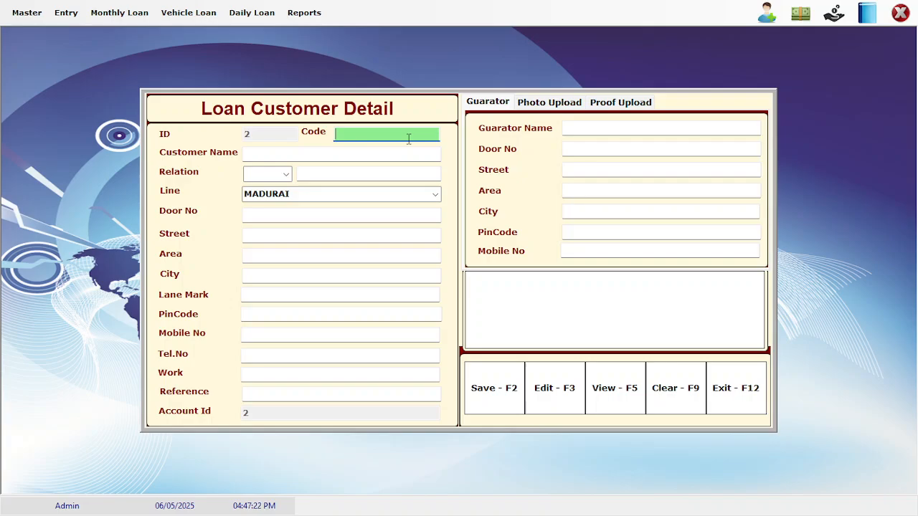
{"action": "key", "text": "Tab"}
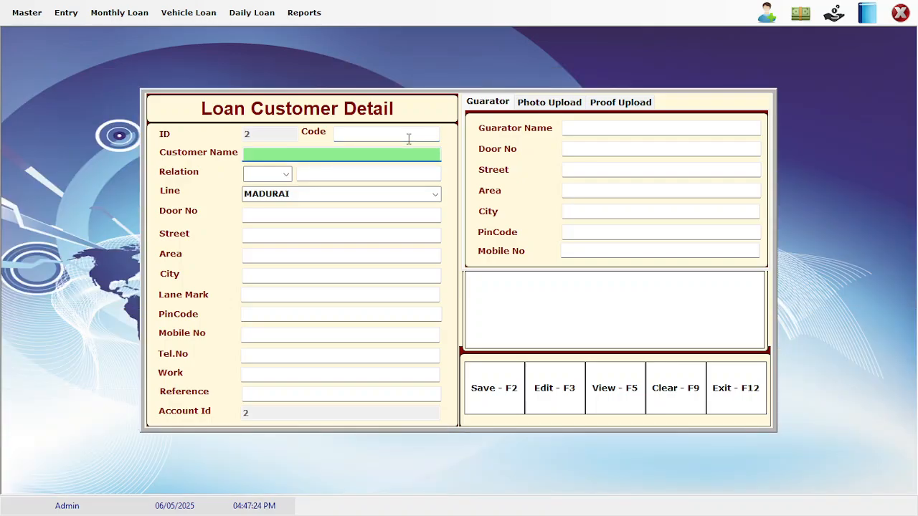
{"action": "type", "text": "KANNAN"}
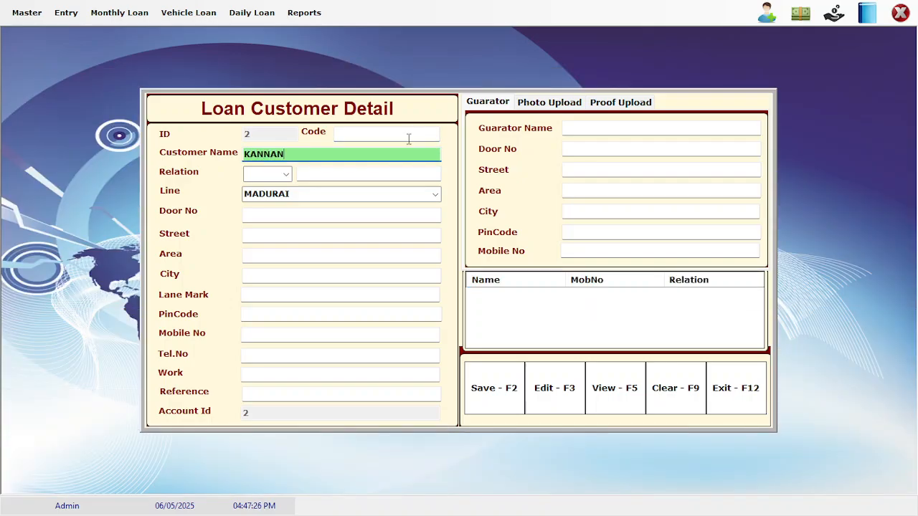
{"action": "key", "text": "Tab"}
{"action": "key", "text": "s"}
{"action": "key", "text": "Tab"}
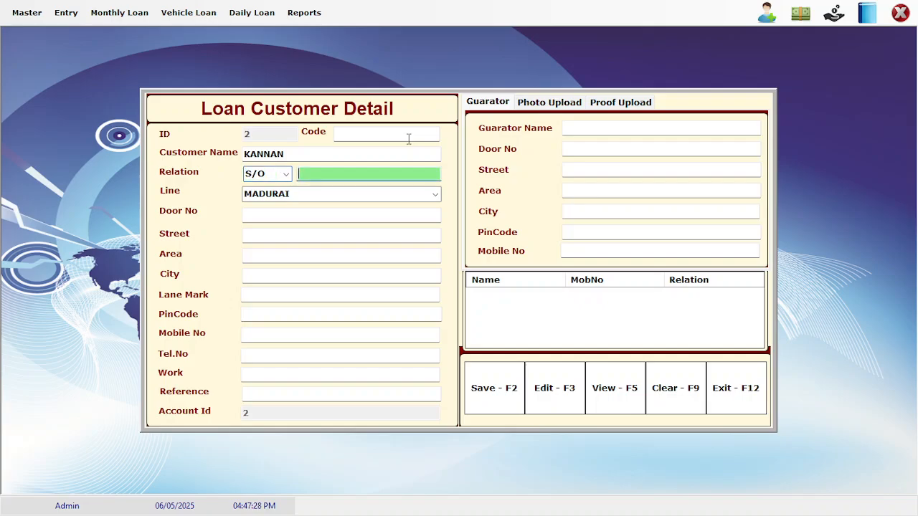
{"action": "type", "text": "NATARAJA"}
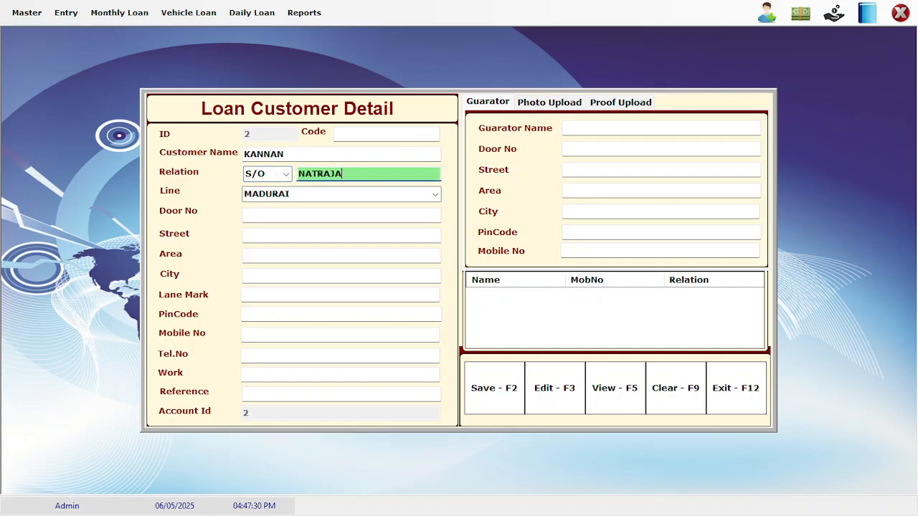
{"action": "key", "text": "BackSpace"}
{"action": "key", "text": "BackSpace"}
{"action": "key", "text": "BackSpace"}
{"action": "type", "text": "ARAJAN"}
{"action": "key", "text": "Tab"}
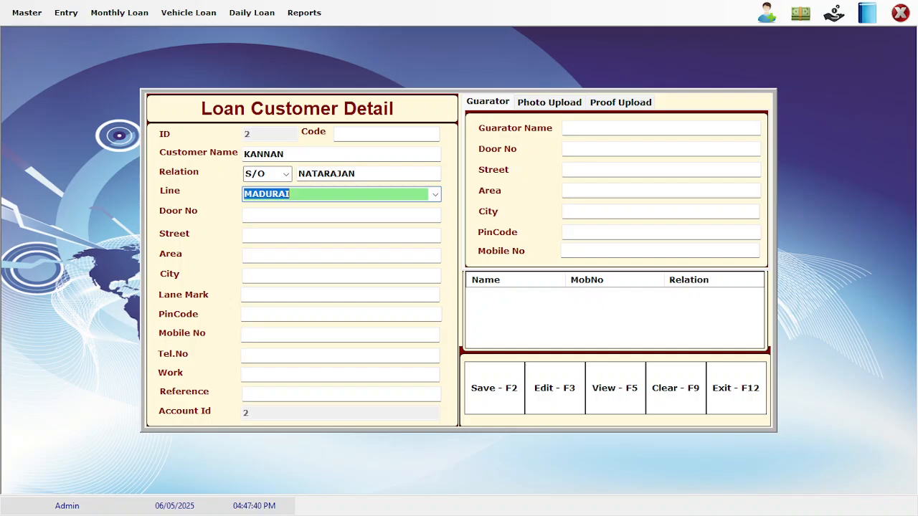
Set the line to BUS STAND and move past the empty fields toward Save
{"action": "type", "text": "B"}
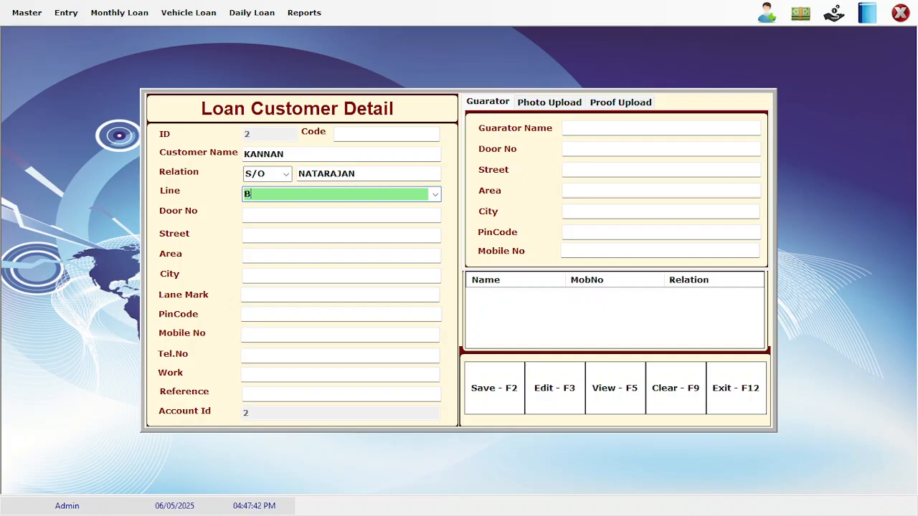
{"action": "type", "text": "US STAND"}
{"action": "key", "text": "Return"}
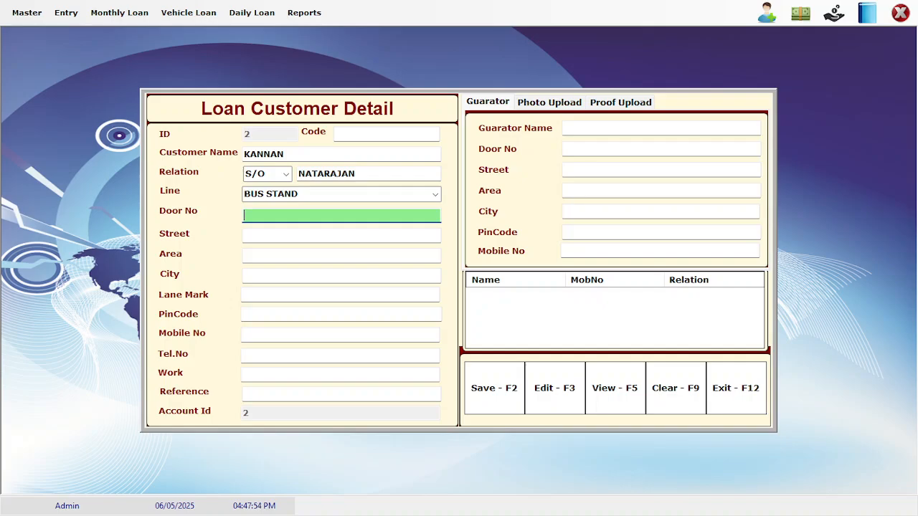
{"action": "key", "text": "Tab"}
{"action": "key", "text": "Tab"}
{"action": "key", "text": "Tab"}
{"action": "key", "text": "Tab"}
{"action": "key", "text": "Tab"}
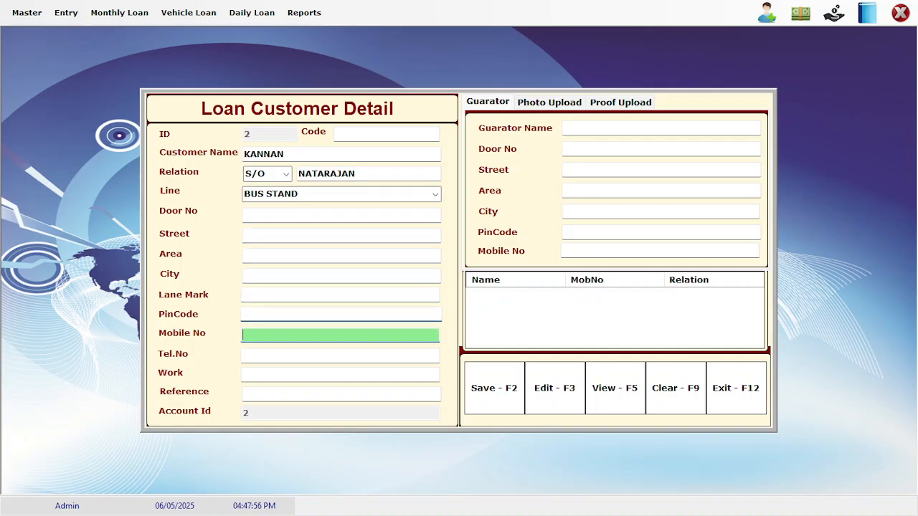
{"action": "key", "text": "Tab"}
{"action": "key", "text": "Tab"}
{"action": "key", "text": "Tab"}
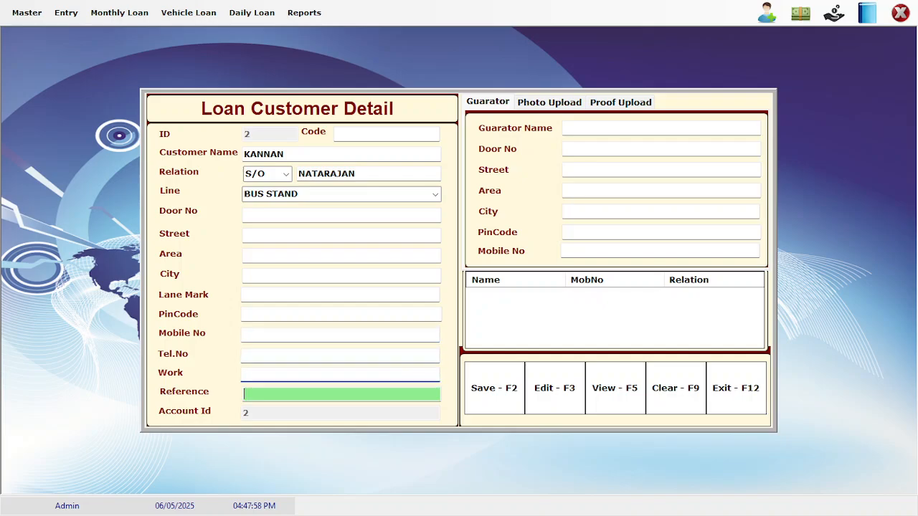
{"action": "key", "text": "Tab"}
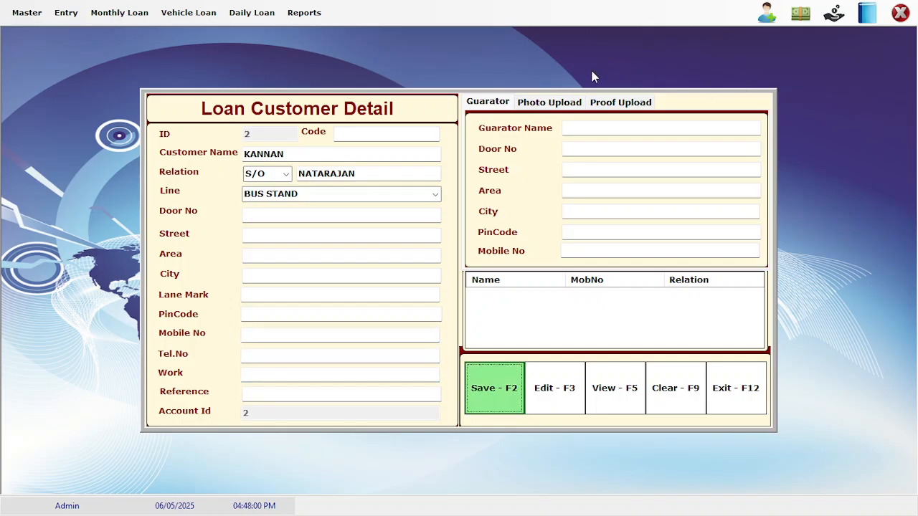
Review the Photo Upload and Proof Upload tabs, then return to guarantor details
{"action": "left_click", "coordinate": [552, 104]}
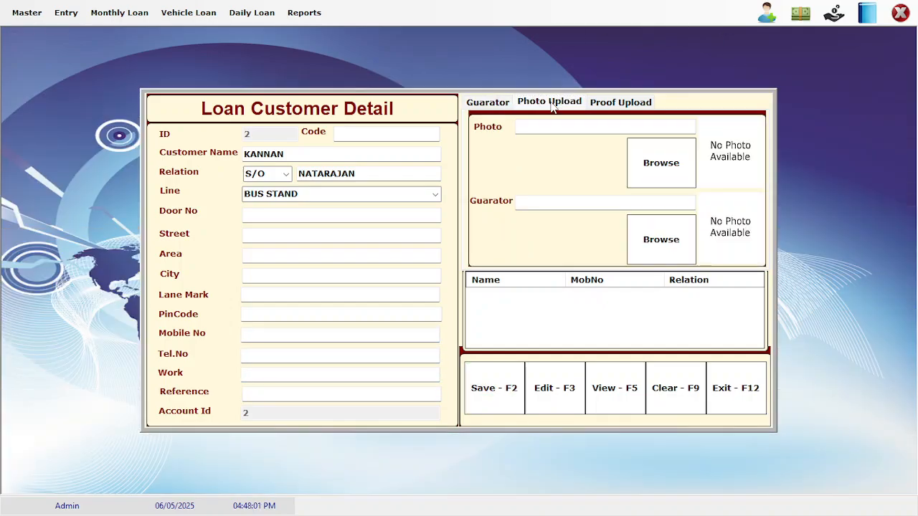
{"action": "left_click", "coordinate": [637, 104]}
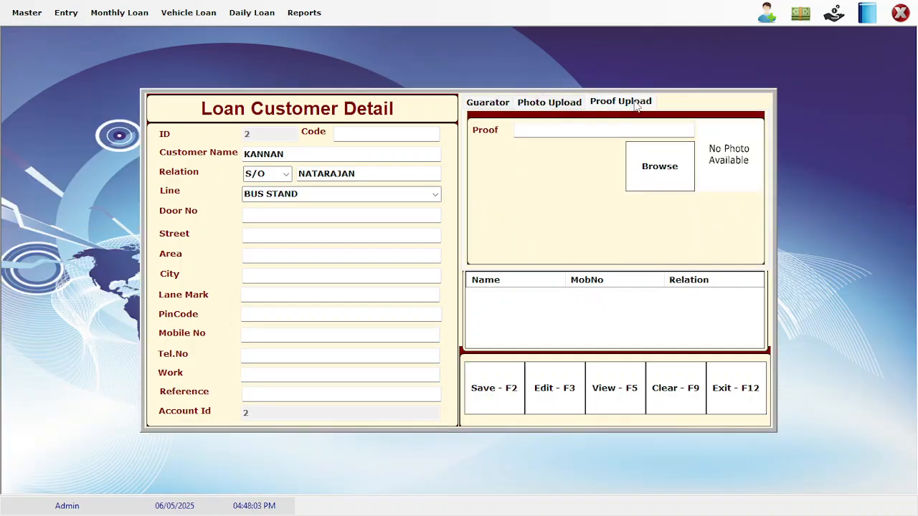
{"action": "left_click", "coordinate": [495, 105]}
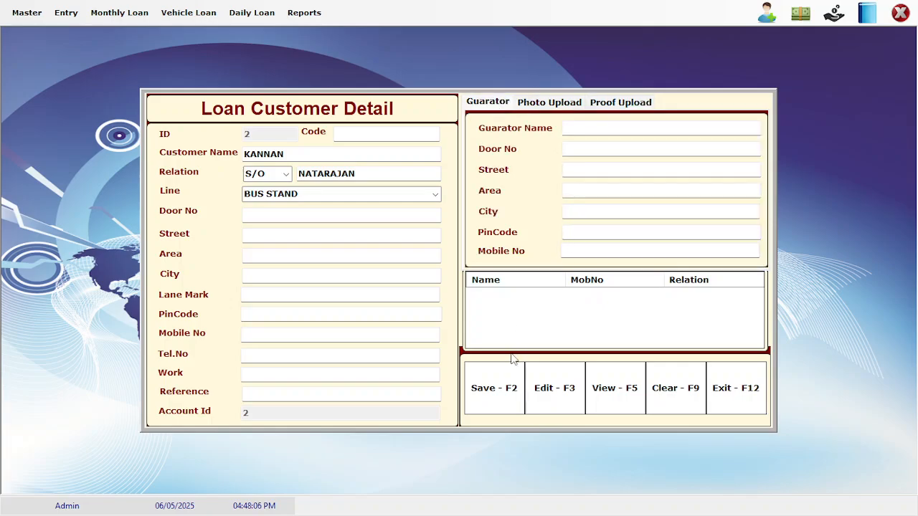
Save the new customer and check the Loan Customer Report before closing it
{"action": "left_click", "coordinate": [504, 400]}
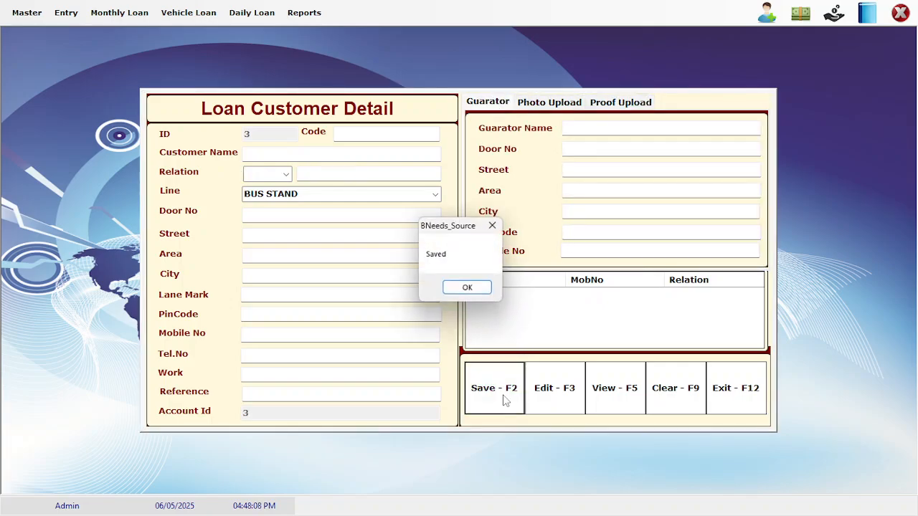
{"action": "key", "text": "Return"}
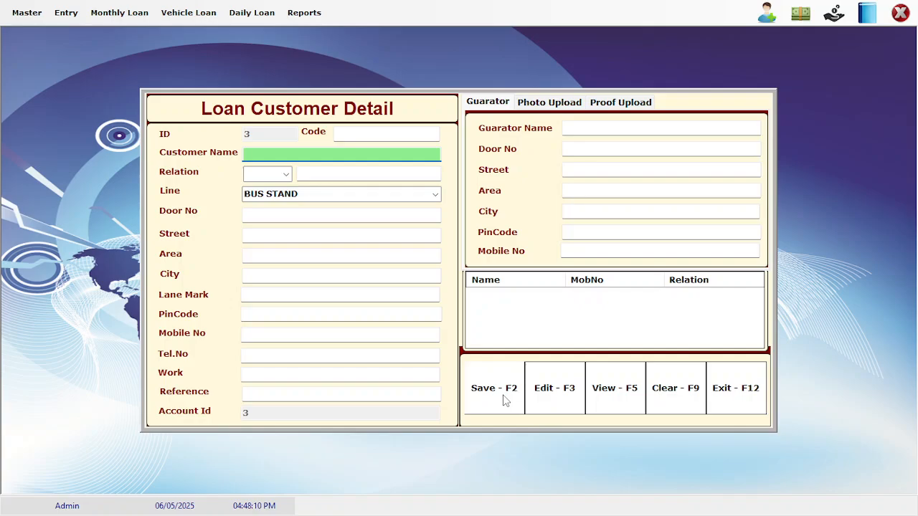
{"action": "left_click", "coordinate": [627, 399]}
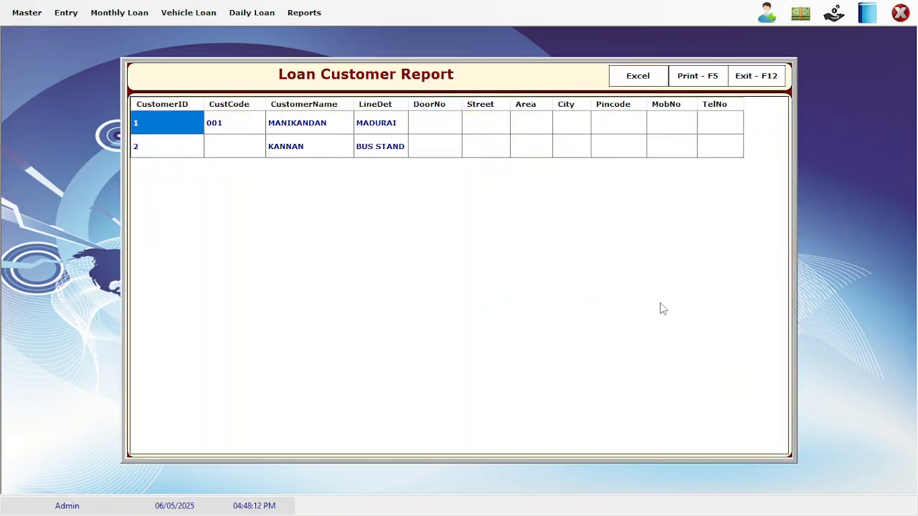
{"action": "left_click", "coordinate": [767, 77]}
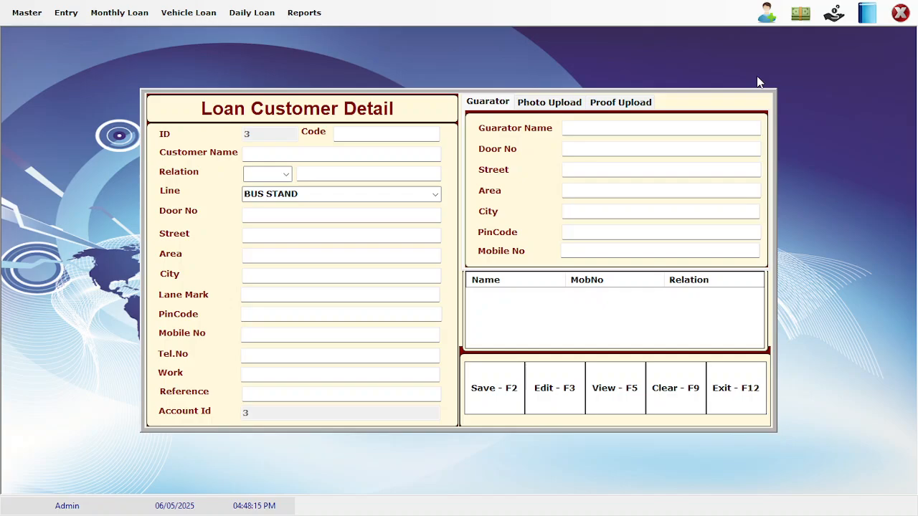
Close the customer form and the loan application, then open File Explorer
{"action": "left_click", "coordinate": [750, 390]}
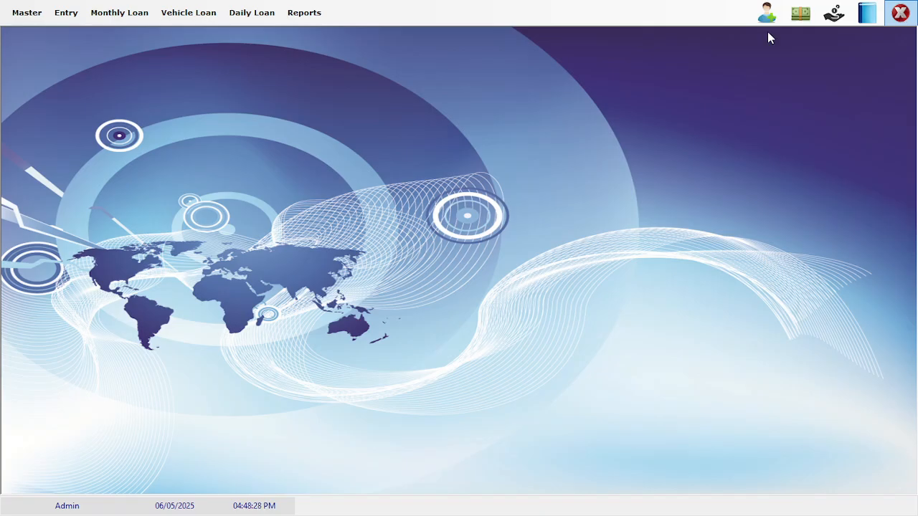
{"action": "left_click", "coordinate": [897, 16]}
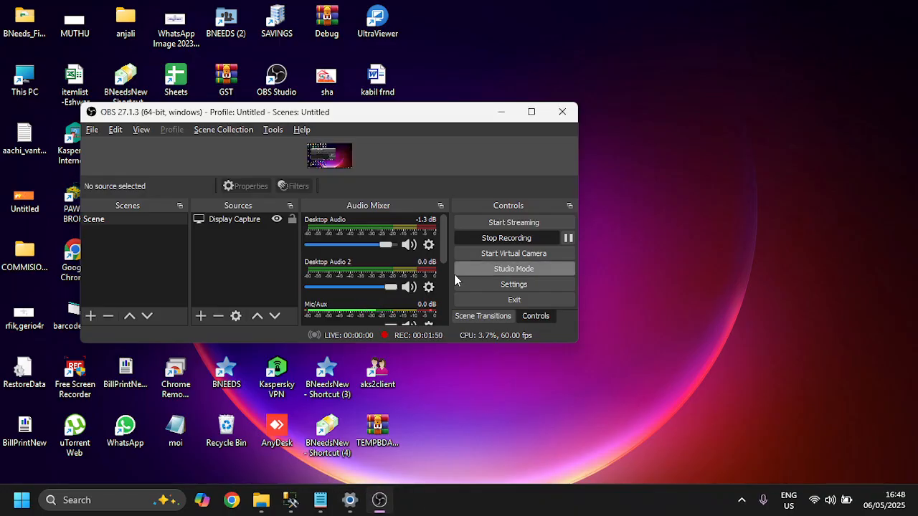
{"action": "left_click", "coordinate": [263, 507]}
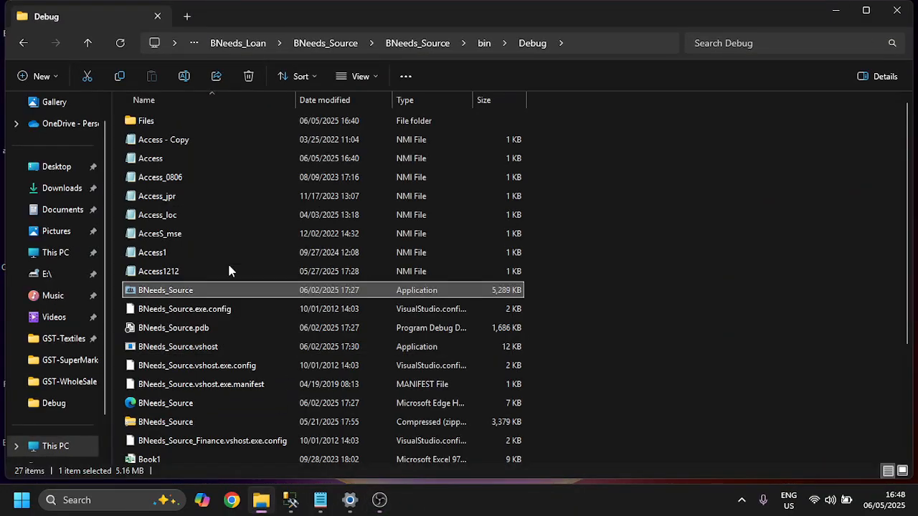
Relaunch BNeeds_Source and log in as Administrator with the password
{"action": "double_click", "coordinate": [186, 290]}
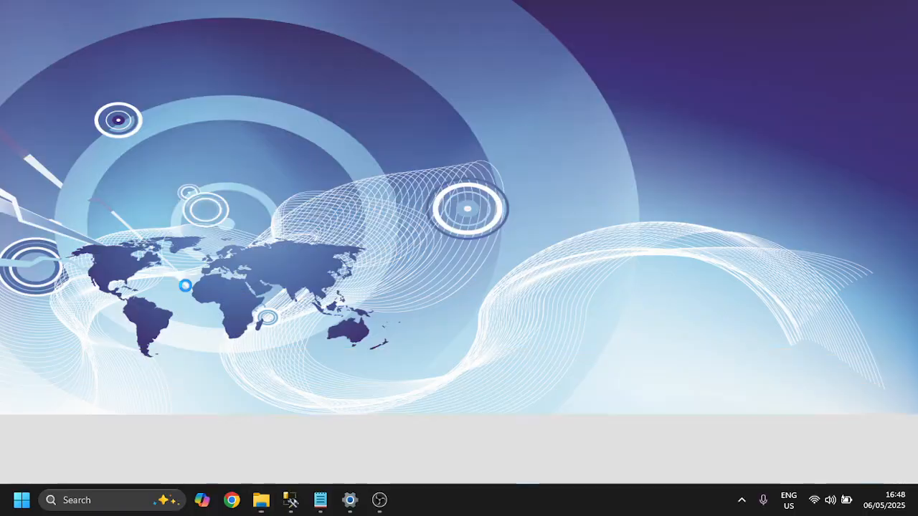
{"action": "key", "text": "End"}
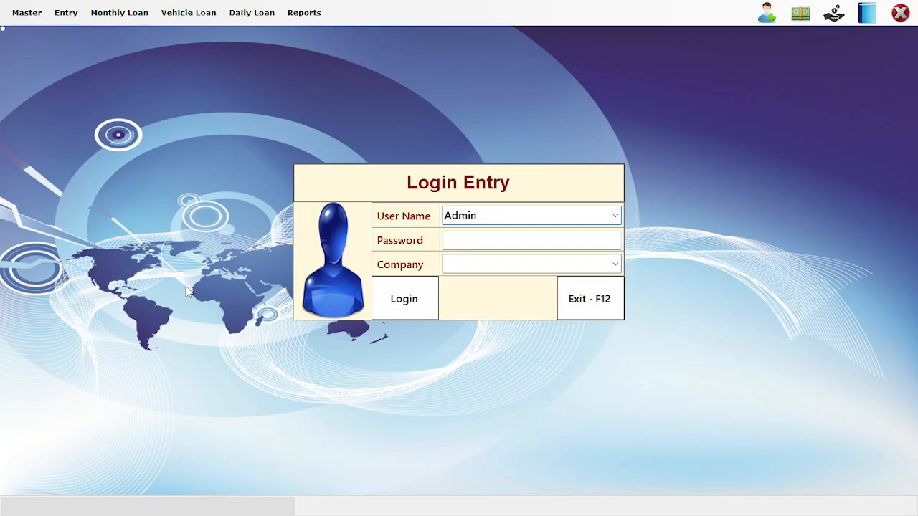
{"action": "type", "text": "ISTRA"}
{"action": "key", "text": "BackSpace"}
{"action": "key", "text": "BackSpace"}
{"action": "key", "text": "BackSpace"}
{"action": "key", "text": "BackSpace"}
{"action": "key", "text": "BackSpace"}
{"action": "type", "text": "ISTRA"}
{"action": "key", "text": "BackSpace"}
{"action": "key", "text": "BackSpace"}
{"action": "key", "text": "BackSpace"}
{"action": "key", "text": "BackSpace"}
{"action": "key", "text": "BackSpace"}
{"action": "type", "text": "istrator"}
{"action": "key", "text": "Tab"}
{"action": "type", "text": "******"}
{"action": "key", "text": "Return"}
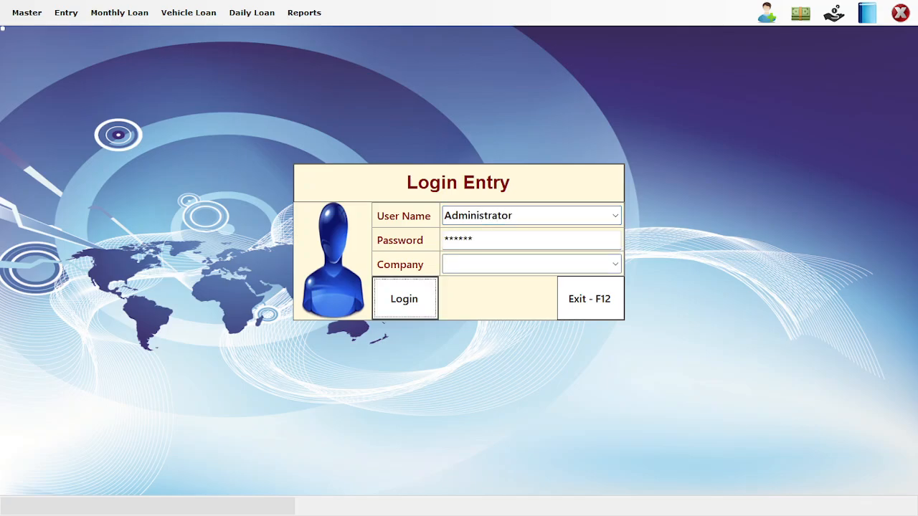
Open the Daily Loan Issue form and set the issue date to 01/05/2025
{"action": "left_click", "coordinate": [800, 14]}
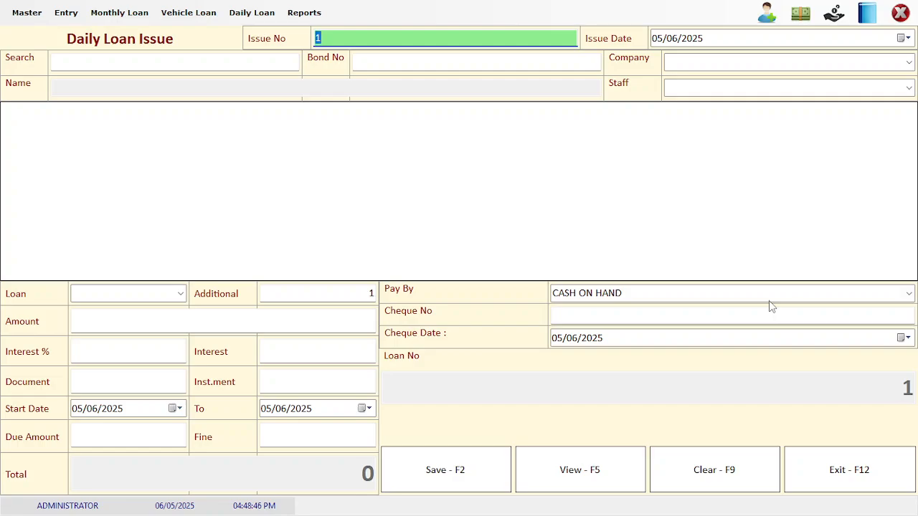
{"action": "key", "text": "Tab"}
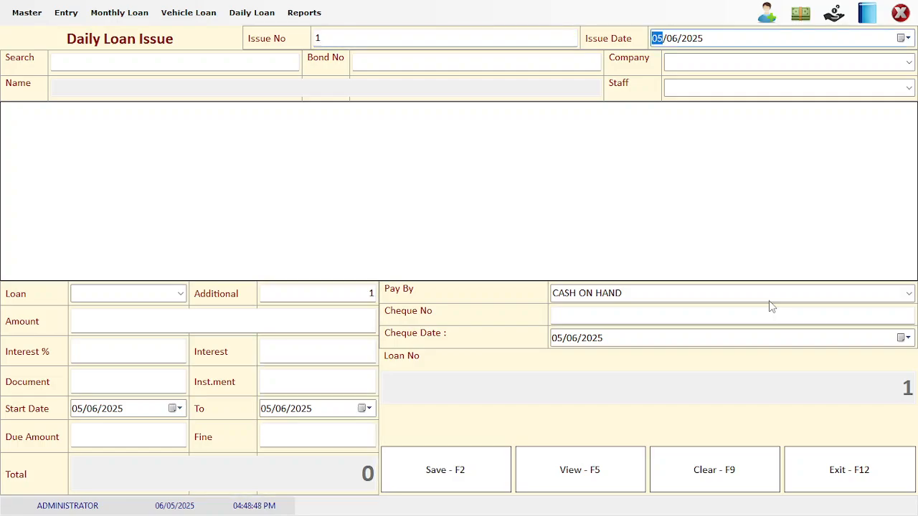
{"action": "key", "text": "Right"}
{"action": "key", "text": "Left"}
{"action": "type", "text": "0105"}
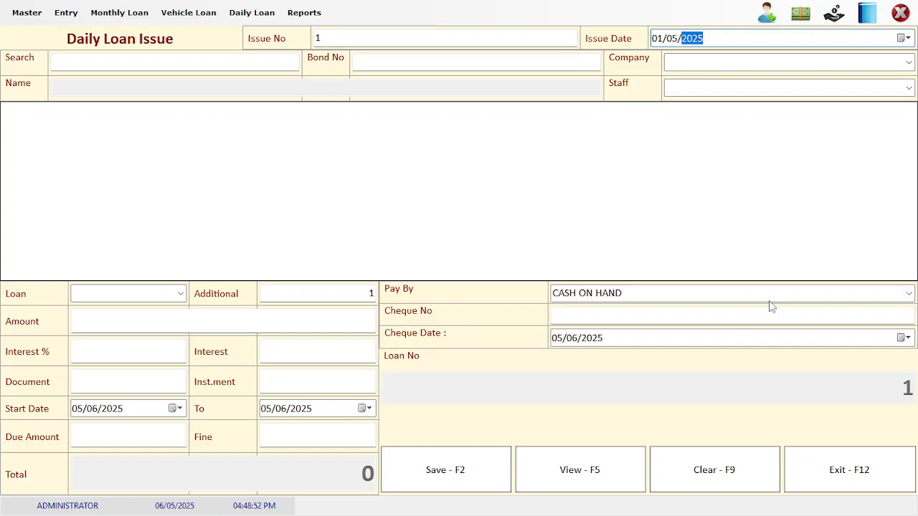
{"action": "key", "text": "Tab"}
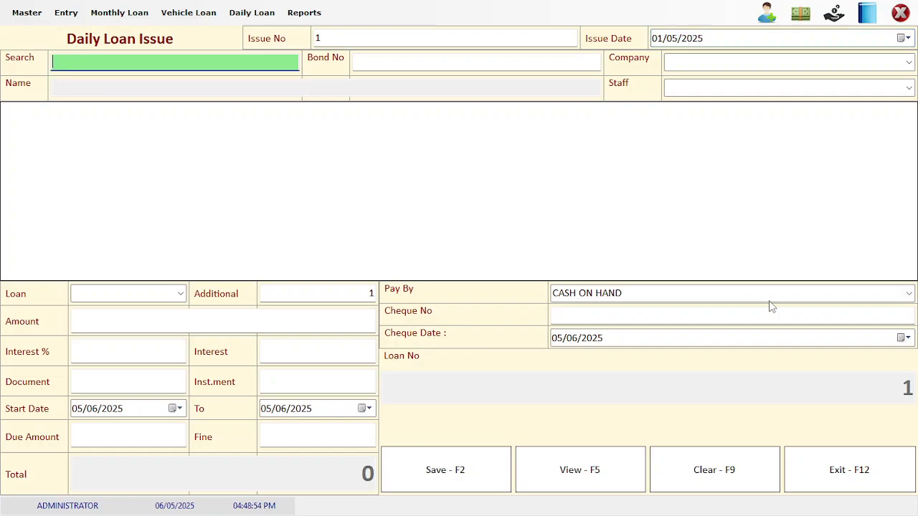
Search customers for 'm' and pick the Madurai customer from the results
{"action": "type", "text": "m"}
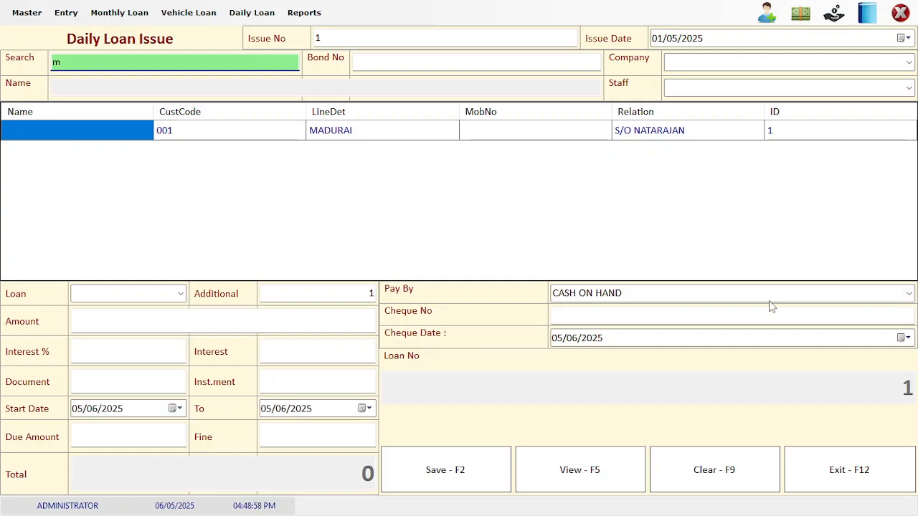
{"action": "key", "text": "Tab"}
{"action": "key", "text": "Tab"}
{"action": "key", "text": "Tab"}
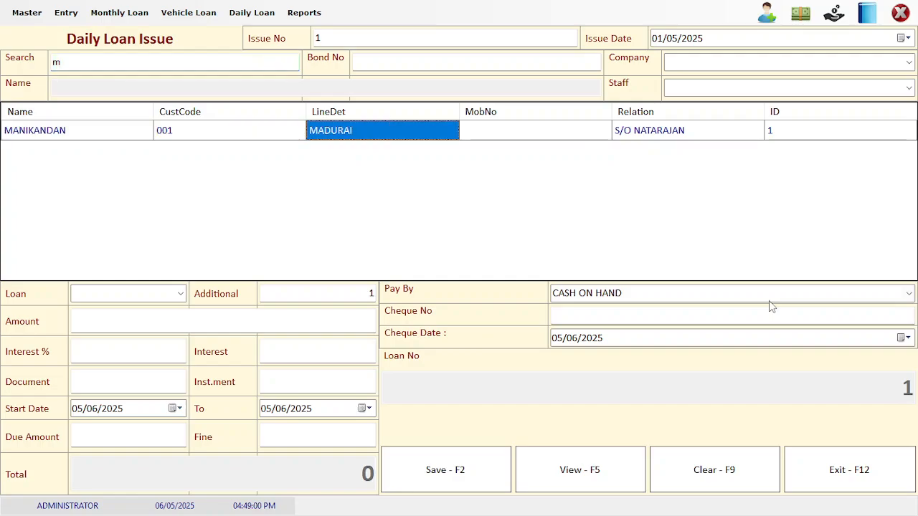
{"action": "key", "text": "Tab"}
{"action": "key", "text": "Tab"}
{"action": "key", "text": "Tab"}
{"action": "key", "text": "shift+Tab"}
{"action": "key", "text": "shift+Tab"}
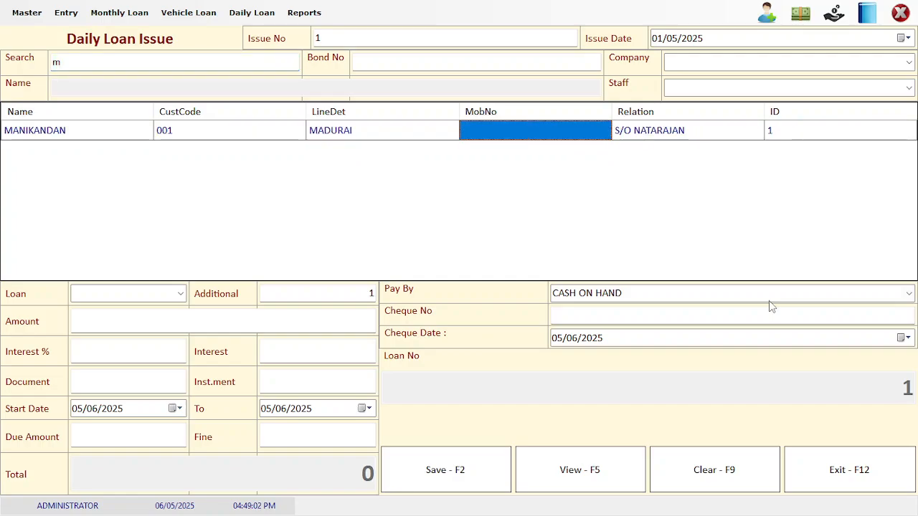
{"action": "key", "text": "shift+Tab"}
{"action": "key", "text": "shift+Tab"}
{"action": "key", "text": "shift+Tab"}
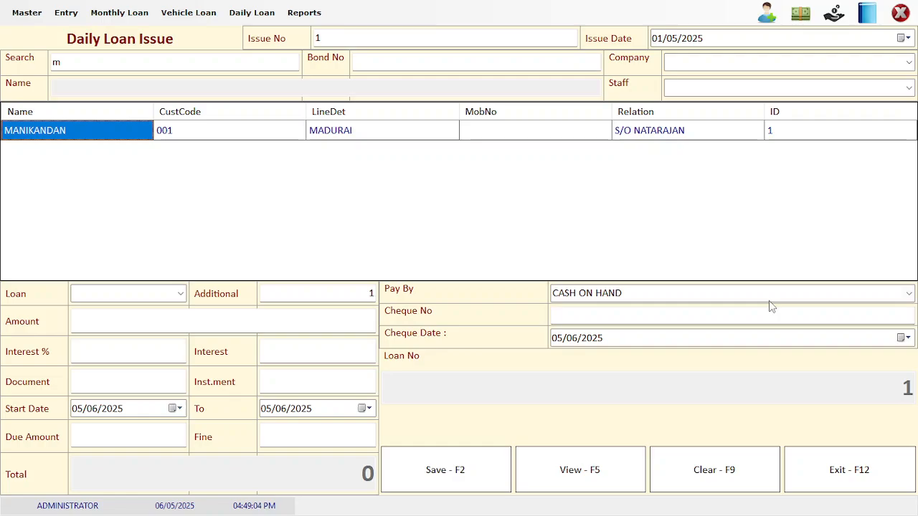
{"action": "key", "text": "Return"}
Choose the Daily loan type with amount 10000 and interest 10%
{"action": "key", "text": "Return"}
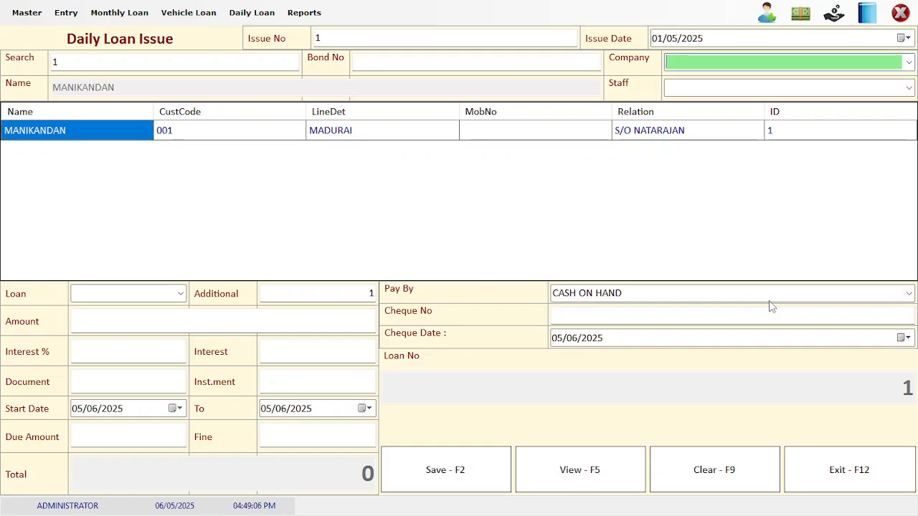
{"action": "key", "text": "Return"}
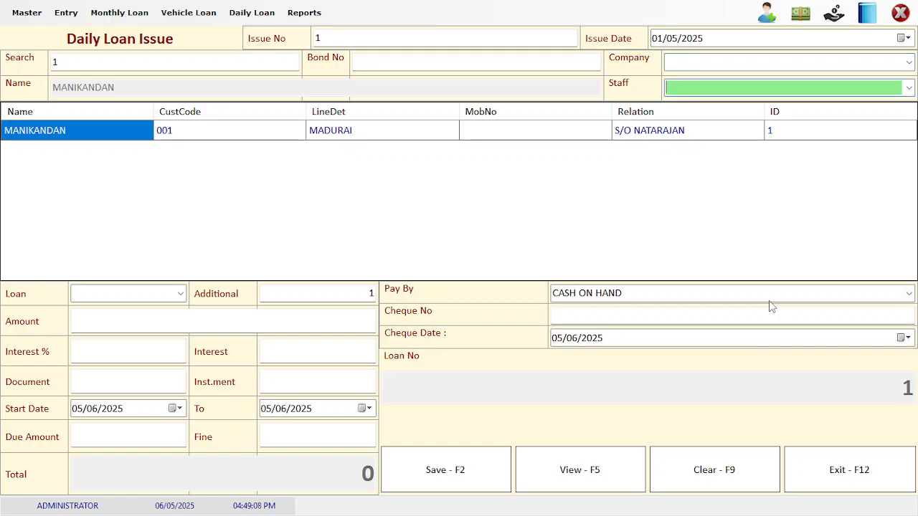
{"action": "key", "text": "Return"}
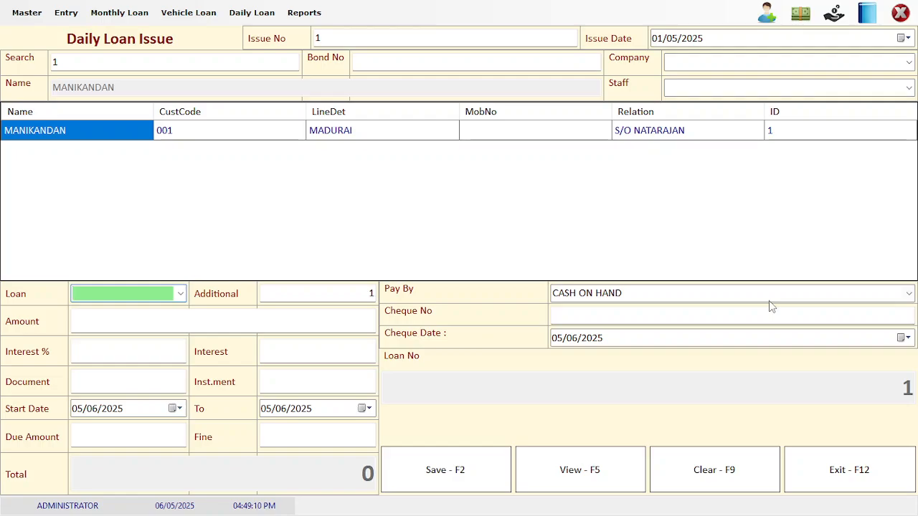
{"action": "key", "text": "Down"}
{"action": "key", "text": "Down"}
{"action": "key", "text": "Down"}
{"action": "key", "text": "Up"}
{"action": "key", "text": "Up"}
{"action": "key", "text": "Return"}
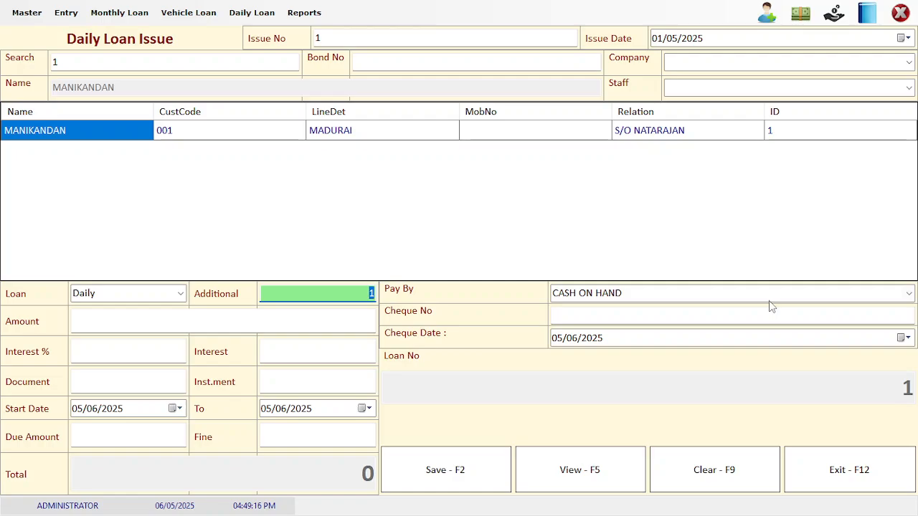
{"action": "key", "text": "Return"}
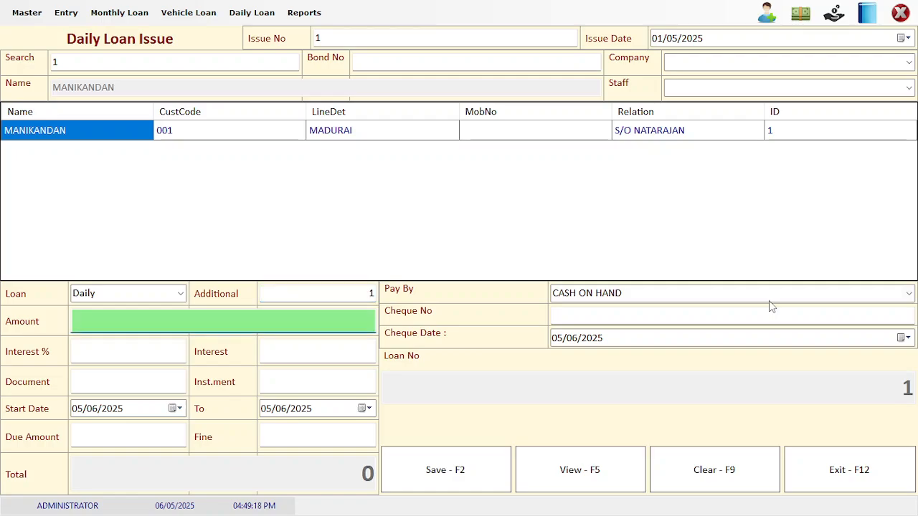
{"action": "type", "text": "10000"}
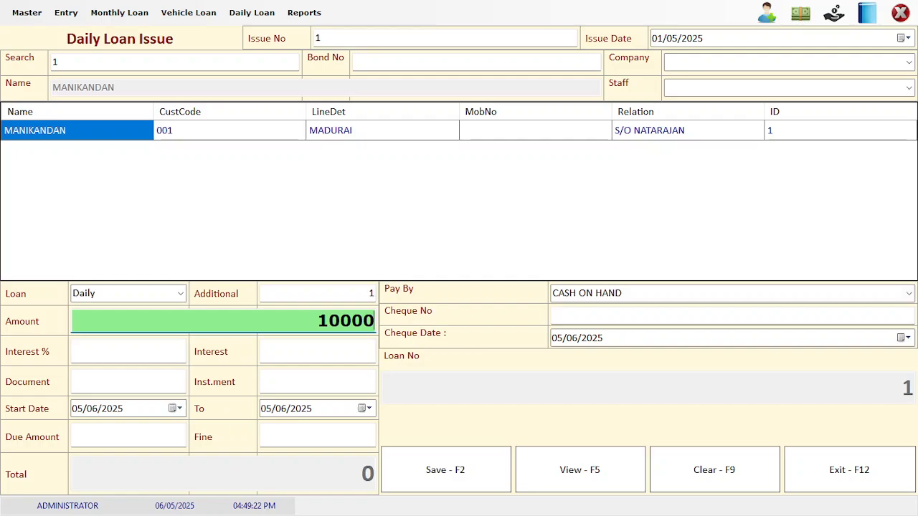
{"action": "key", "text": "Return"}
{"action": "type", "text": "10"}
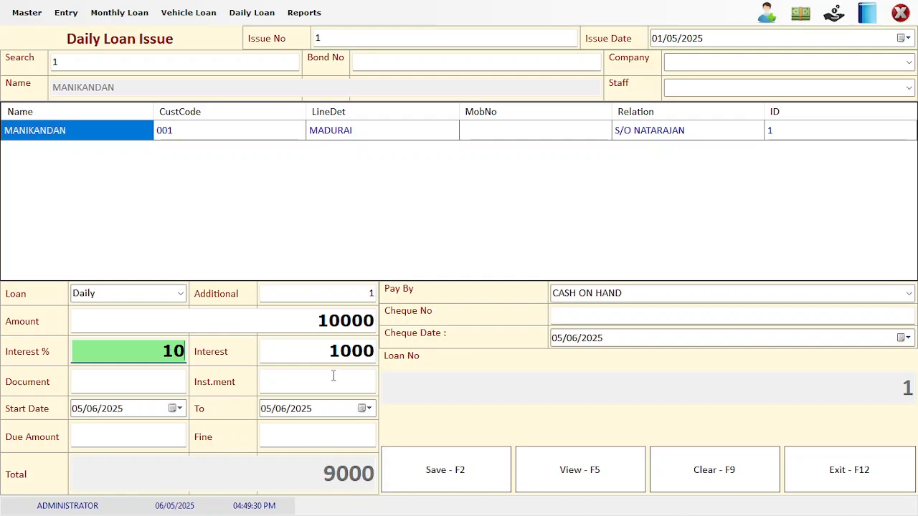
Correct the interest back to 10% and enter an instalment amount of 100
{"action": "right_click", "coordinate": [325, 349]}
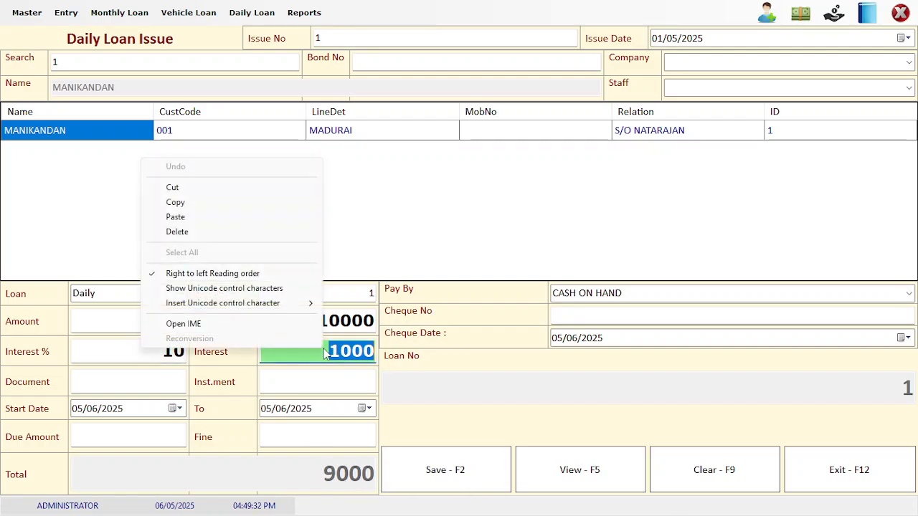
{"action": "key", "text": "Escape"}
{"action": "key", "text": "shift+Tab"}
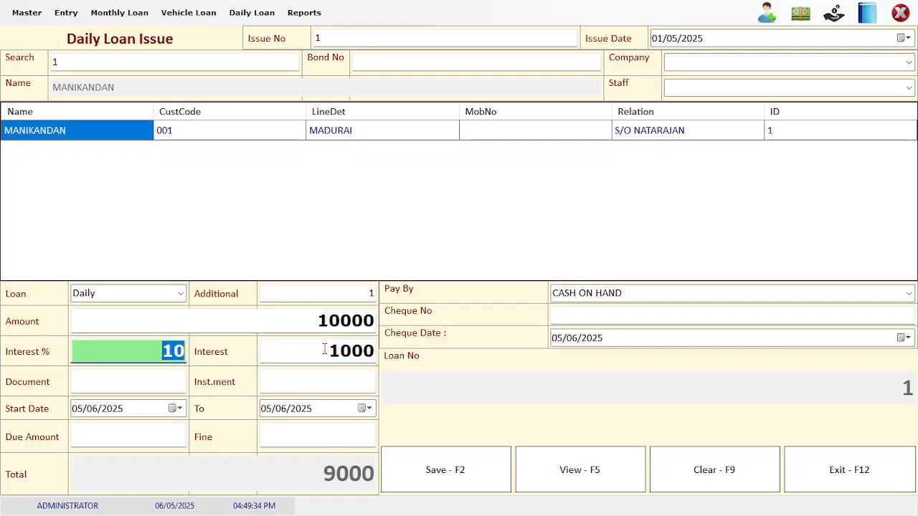
{"action": "type", "text": "15"}
{"action": "key", "text": "BackSpace"}
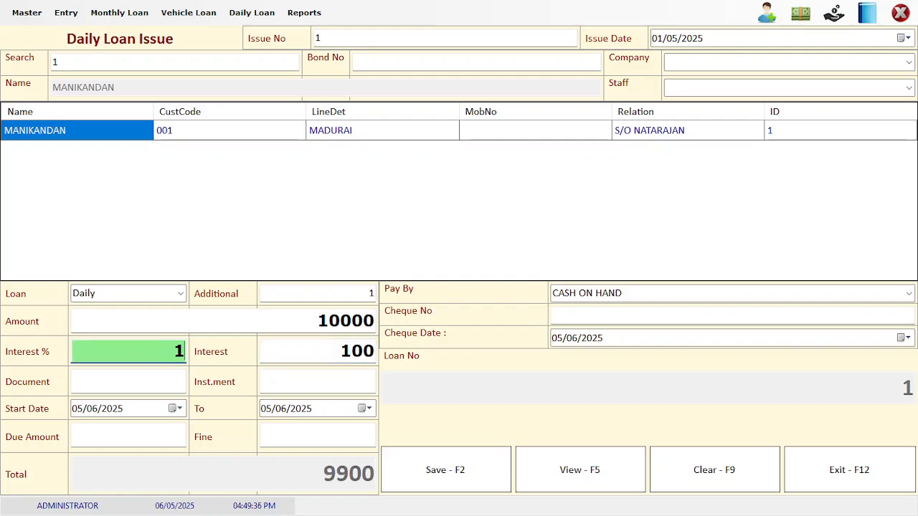
{"action": "type", "text": "0"}
{"action": "key", "text": "Tab"}
{"action": "key", "text": "Tab"}
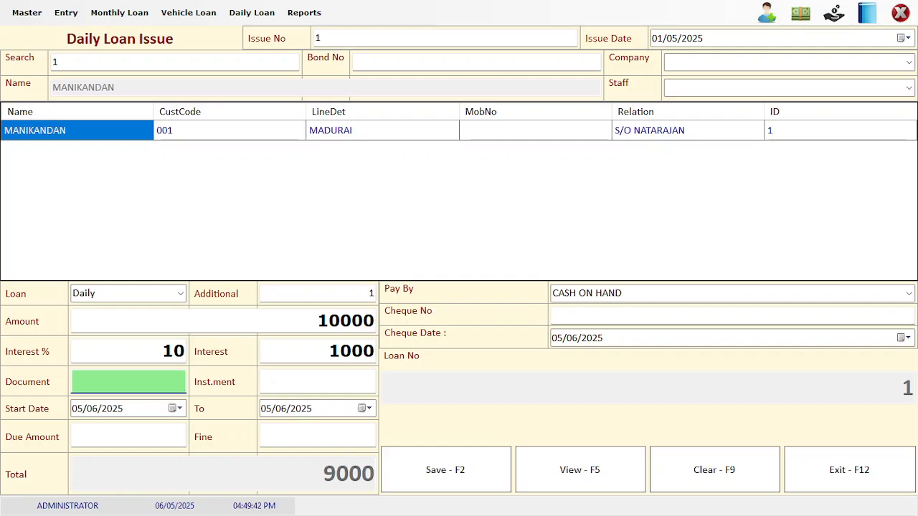
{"action": "type", "text": "50"}
{"action": "key", "text": "BackSpace"}
{"action": "key", "text": "BackSpace"}
{"action": "key", "text": "Return"}
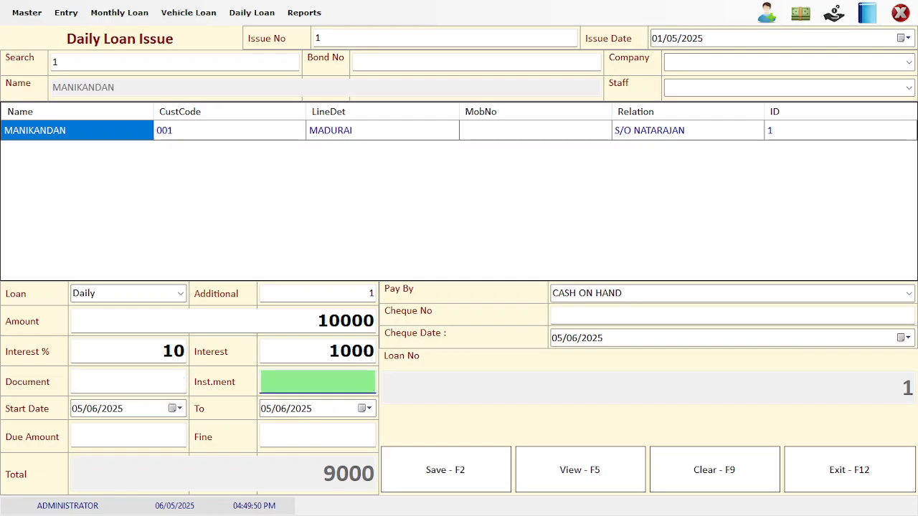
{"action": "type", "text": "100"}
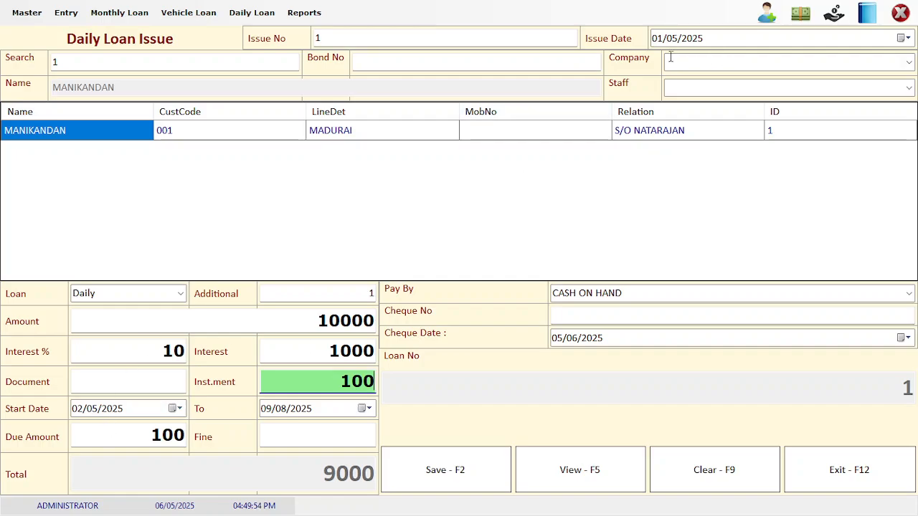
Keep the default dates and Cash on Hand payment, then save the loan
{"action": "left_click", "coordinate": [88, 412]}
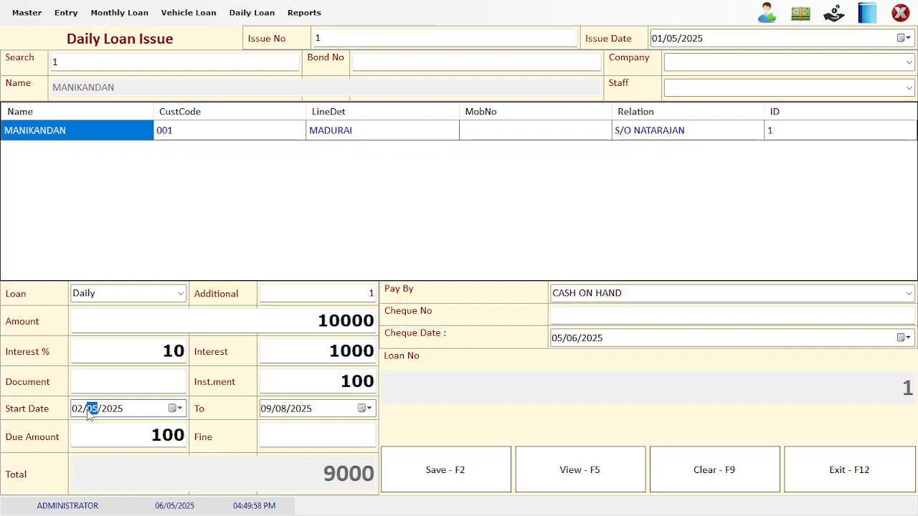
{"action": "key", "text": "Tab"}
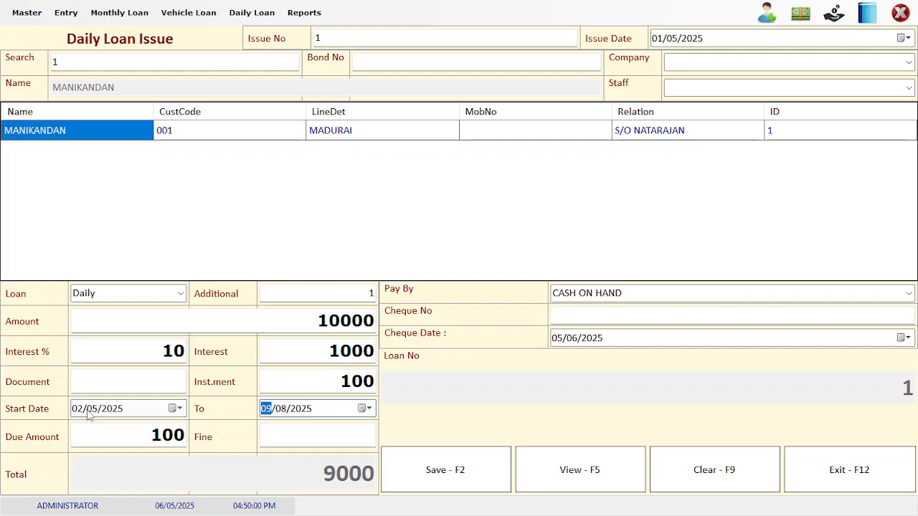
{"action": "key", "text": "Right"}
{"action": "key", "text": "Right"}
{"action": "key", "text": "Right"}
{"action": "key", "text": "Right"}
{"action": "key", "text": "Right"}
{"action": "key", "text": "Tab"}
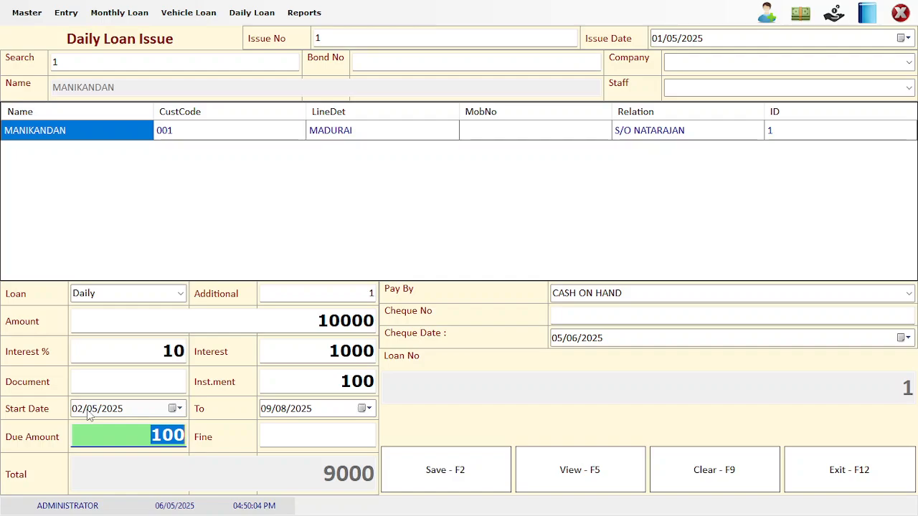
{"action": "key", "text": "Tab"}
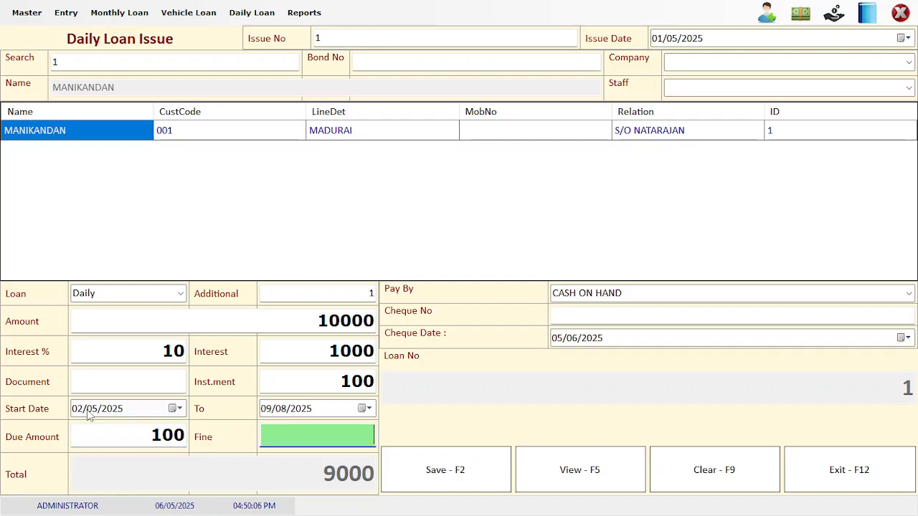
{"action": "key", "text": "Tab"}
{"action": "key", "text": "Down"}
{"action": "key", "text": "Up"}
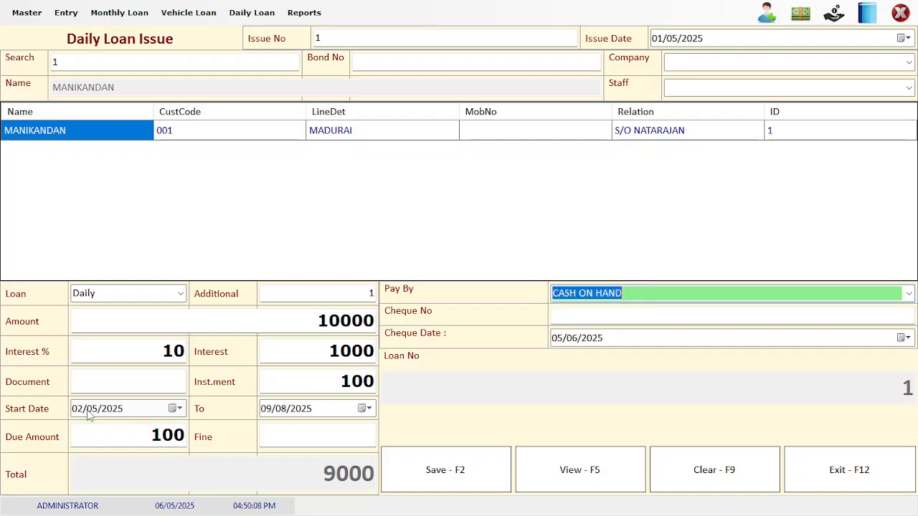
{"action": "key", "text": "Tab"}
{"action": "key", "text": "Tab"}
{"action": "key", "text": "Tab"}
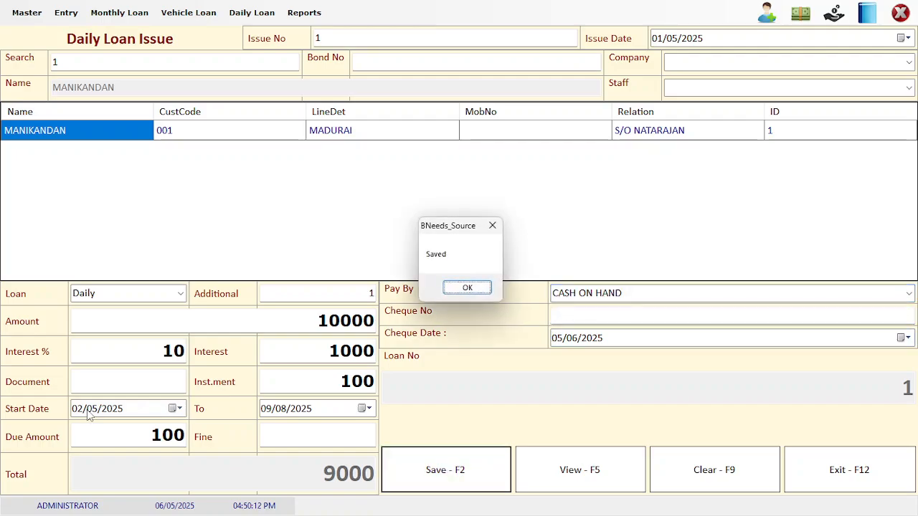
{"action": "key", "text": "Return"}
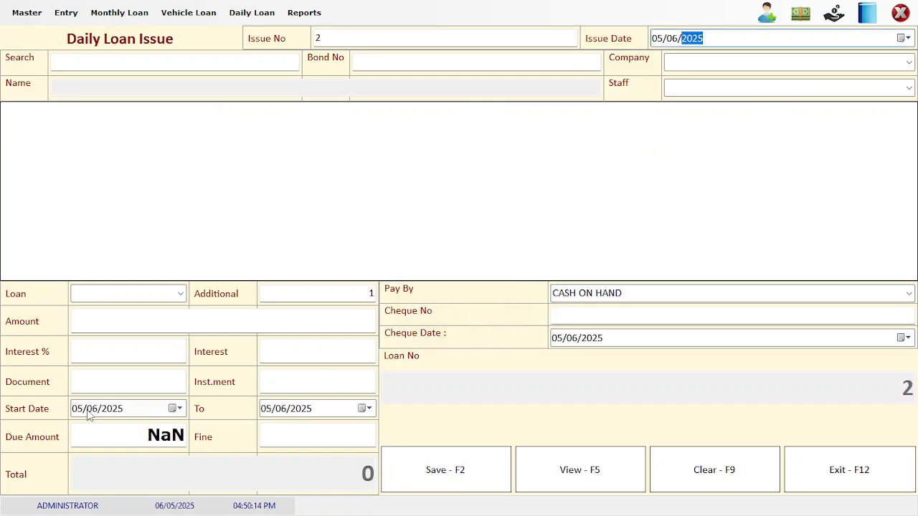
Set issue date 01/05/2025 and pick the Bus Stand customer from the search
{"action": "key", "text": "Left"}
{"action": "key", "text": "Left"}
{"action": "type", "text": "01/05"}
{"action": "key", "text": "Return"}
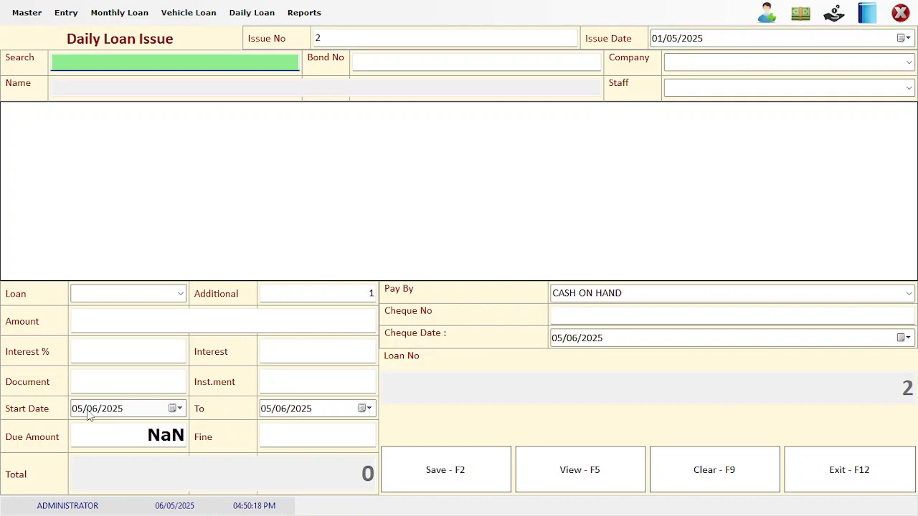
{"action": "type", "text": "%"}
{"action": "key", "text": "Down"}
{"action": "key", "text": "Down"}
{"action": "key", "text": "Up"}
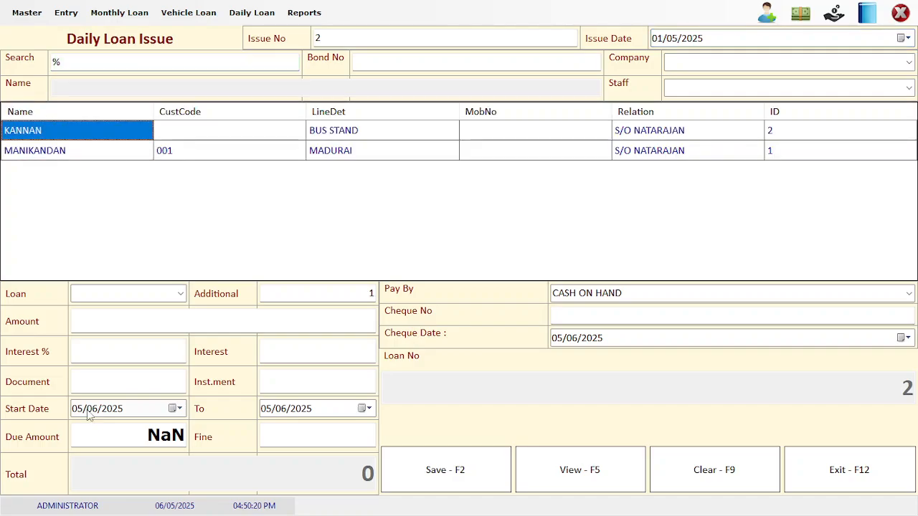
{"action": "key", "text": "Return"}
Choose the Daily loan type with amount 20000 and interest 10%
{"action": "key", "text": "Return"}
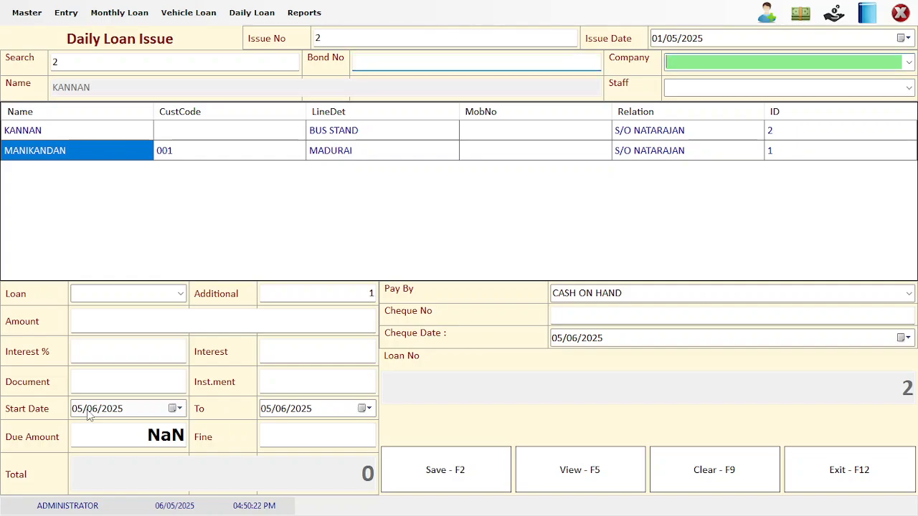
{"action": "key", "text": "Return"}
{"action": "key", "text": "Return"}
{"action": "key", "text": "Down"}
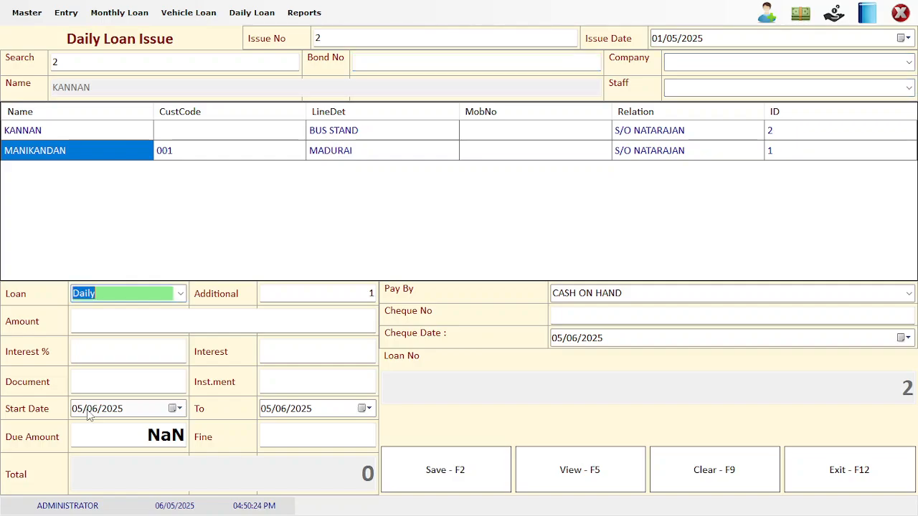
{"action": "key", "text": "Down"}
{"action": "key", "text": "Down"}
{"action": "key", "text": "Up"}
{"action": "key", "text": "Up"}
{"action": "key", "text": "Return"}
{"action": "type", "text": "20000"}
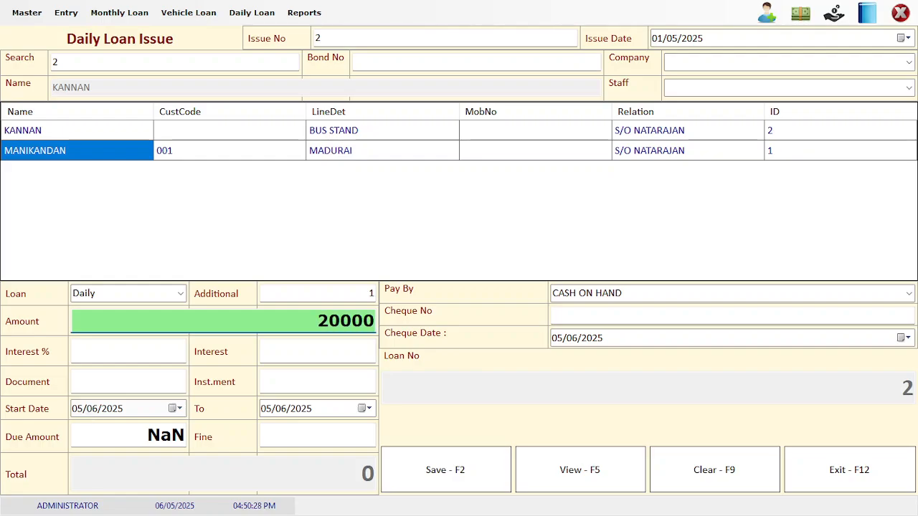
{"action": "key", "text": "Return"}
{"action": "type", "text": "10"}
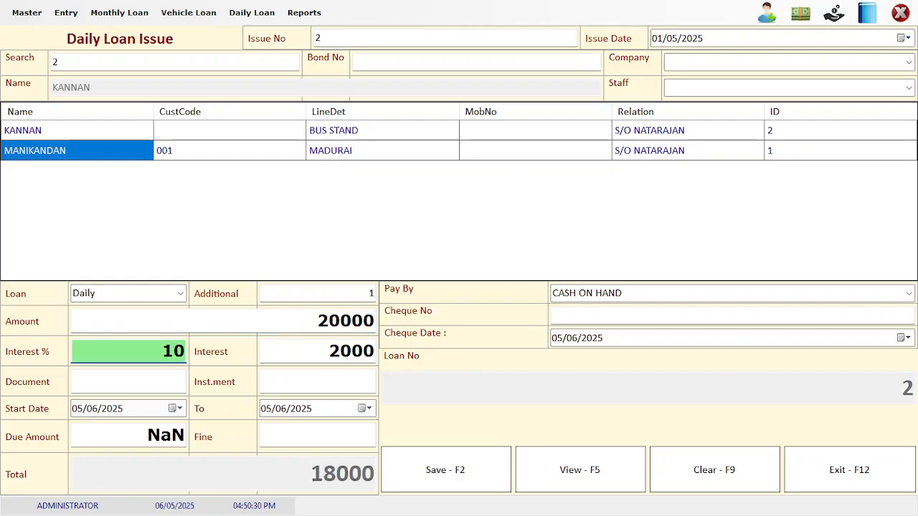
{"action": "key", "text": "Return"}
Enter 100 instalments, save the loan, and close the issue form
{"action": "key", "text": "Return"}
{"action": "key", "text": "Return"}
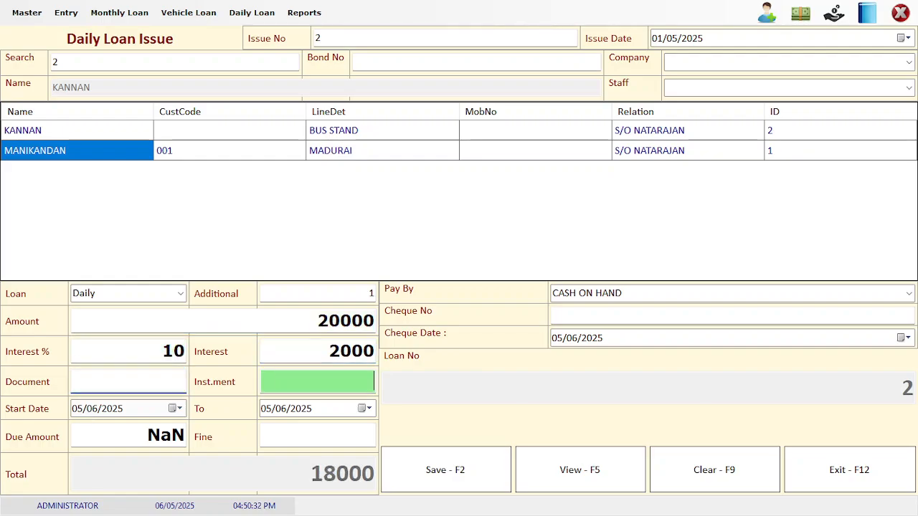
{"action": "type", "text": "100"}
{"action": "key", "text": "Return"}
{"action": "key", "text": "Return"}
{"action": "key", "text": "Return"}
{"action": "key", "text": "Return"}
{"action": "key", "text": "Return"}
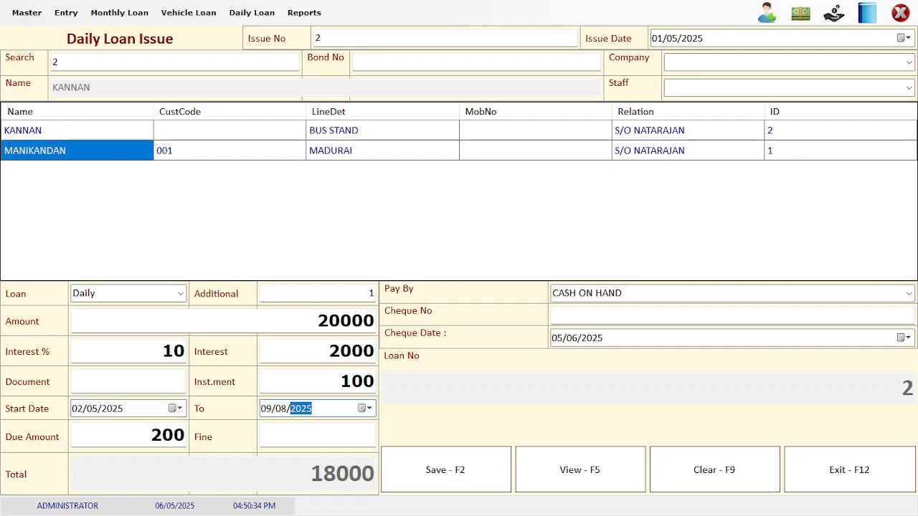
{"action": "key", "text": "Return"}
{"action": "key", "text": "Return"}
{"action": "key", "text": "Return"}
{"action": "key", "text": "Return"}
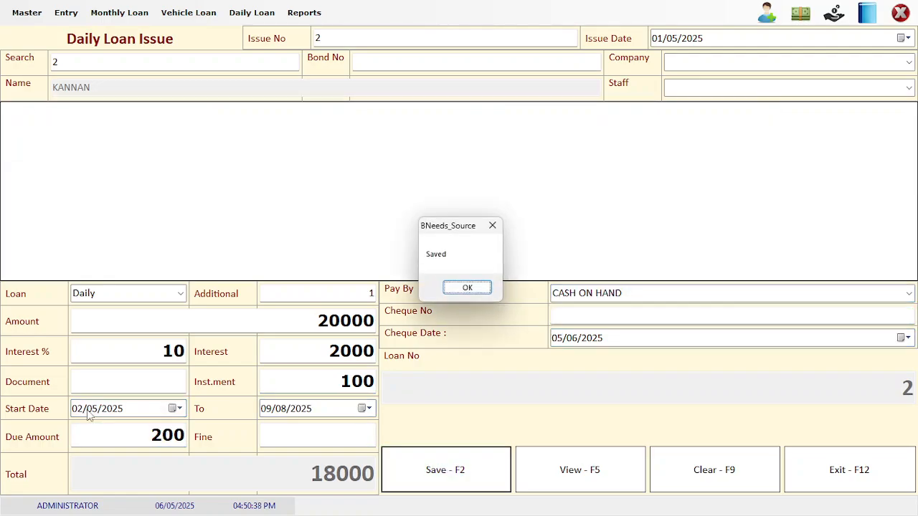
{"action": "key", "text": "Return"}
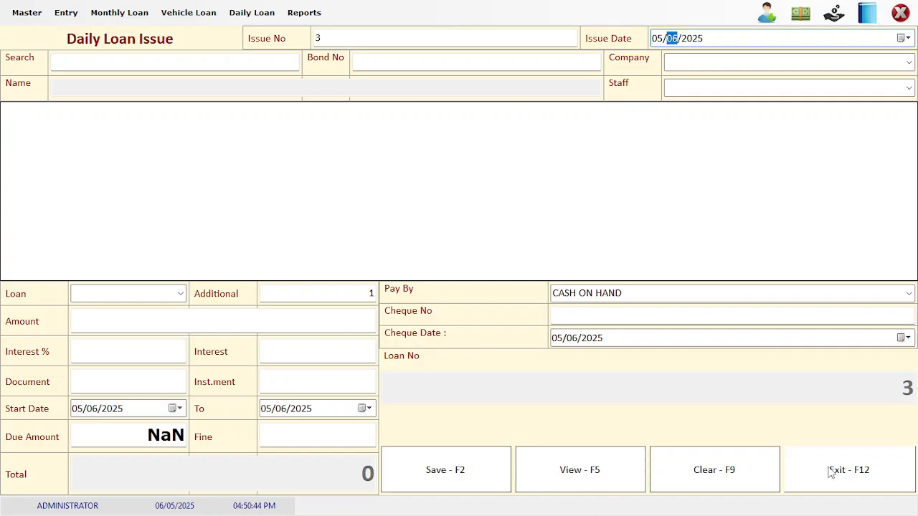
{"action": "left_click", "coordinate": [829, 471]}
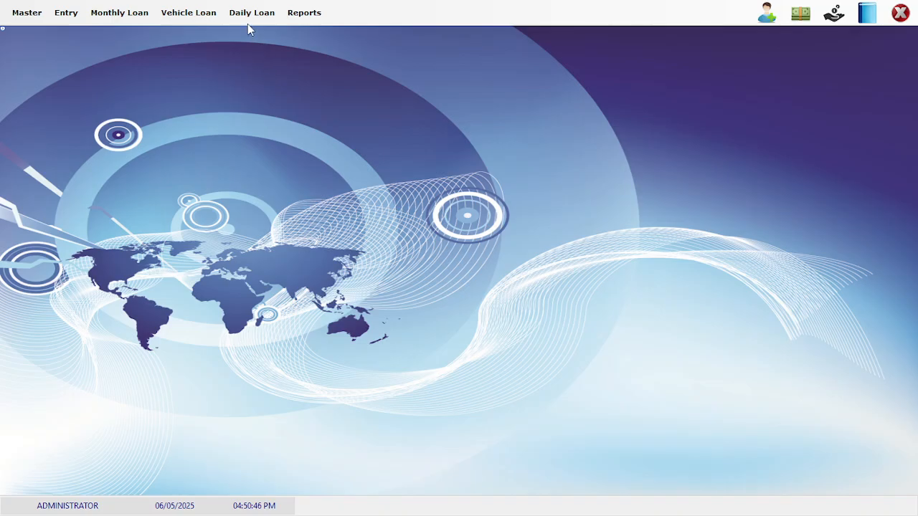
{"action": "left_click", "coordinate": [245, 14]}
{"action": "mouse_move", "coordinate": [302, 18]}
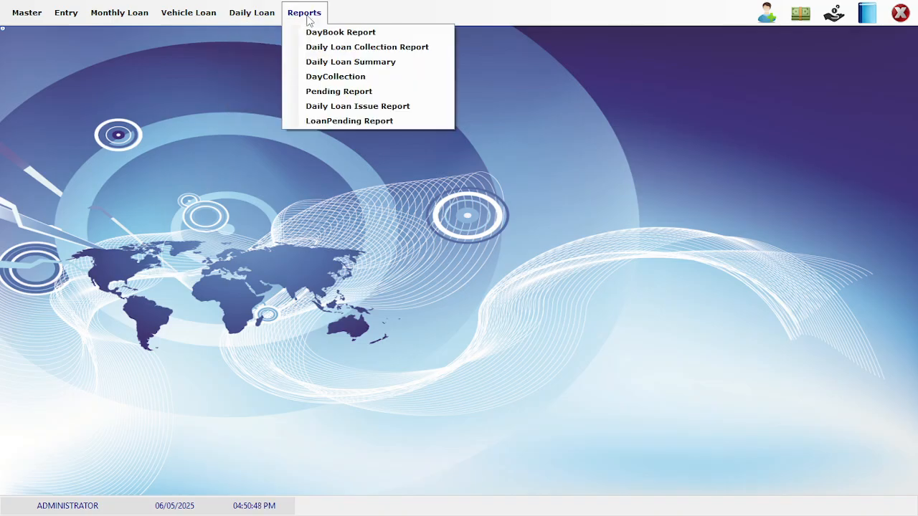
{"action": "left_click", "coordinate": [316, 65]}
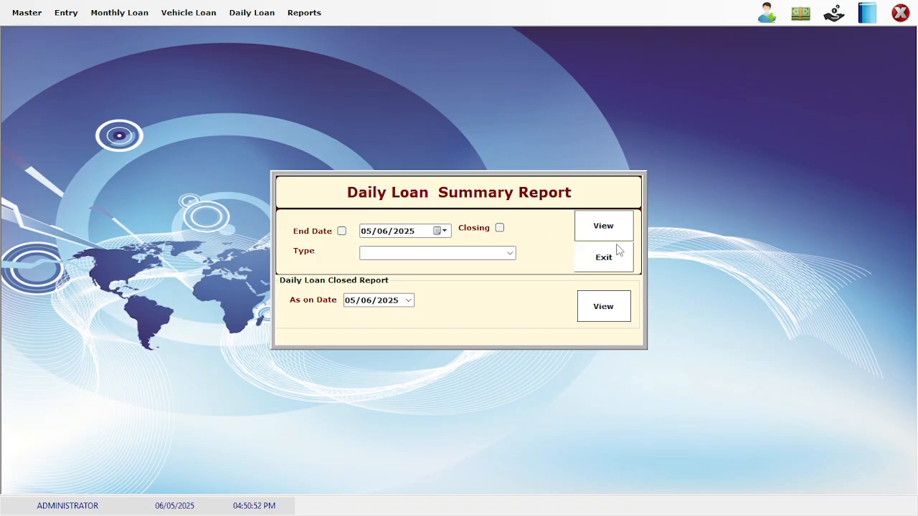
{"action": "left_click", "coordinate": [608, 233]}
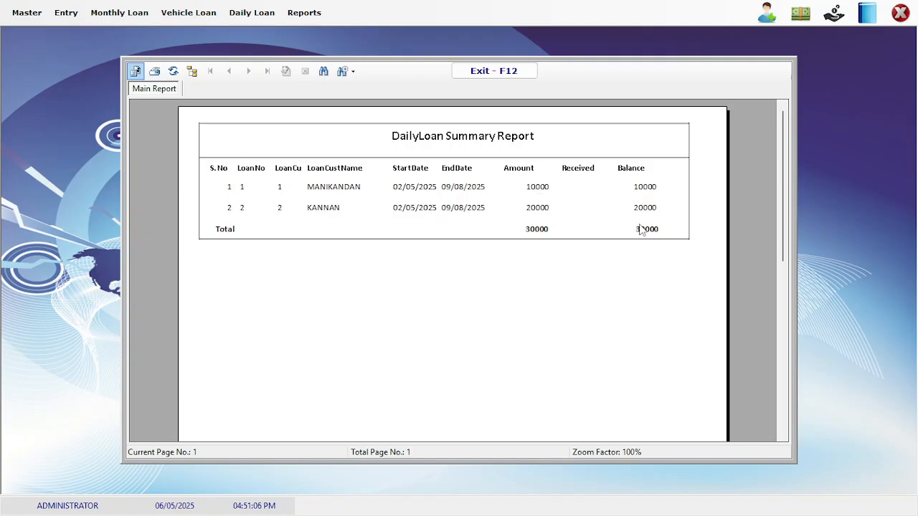
{"action": "left_click", "coordinate": [466, 71]}
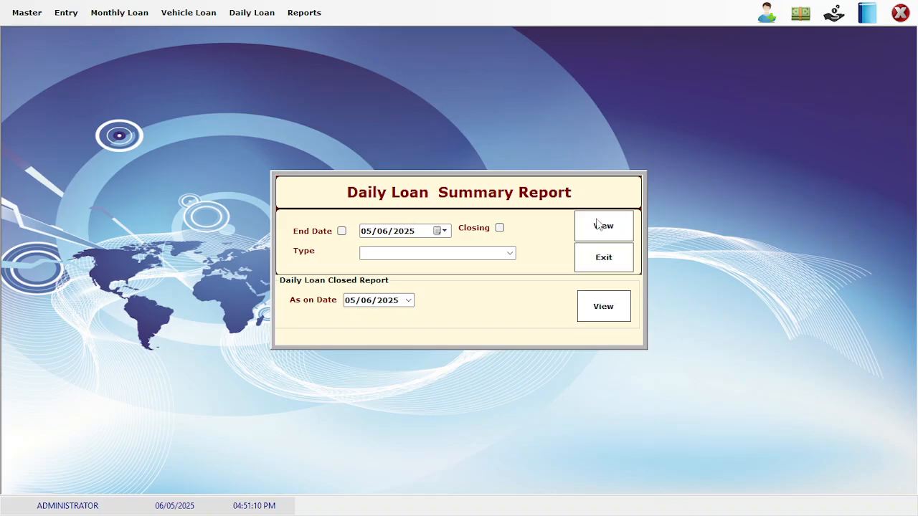
{"action": "left_click", "coordinate": [607, 263]}
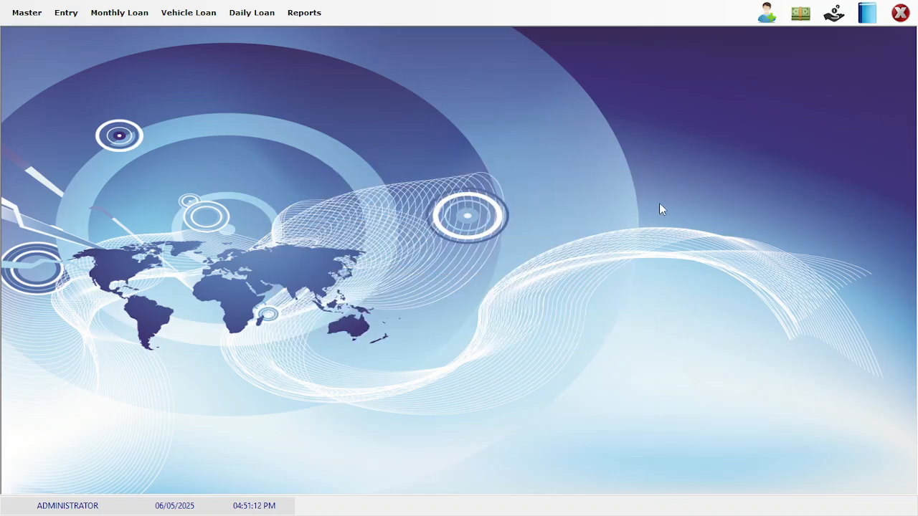
Open Collection Entry, set receipt date 02/05/2025, and clear the Line filter
{"action": "left_click", "coordinate": [834, 13]}
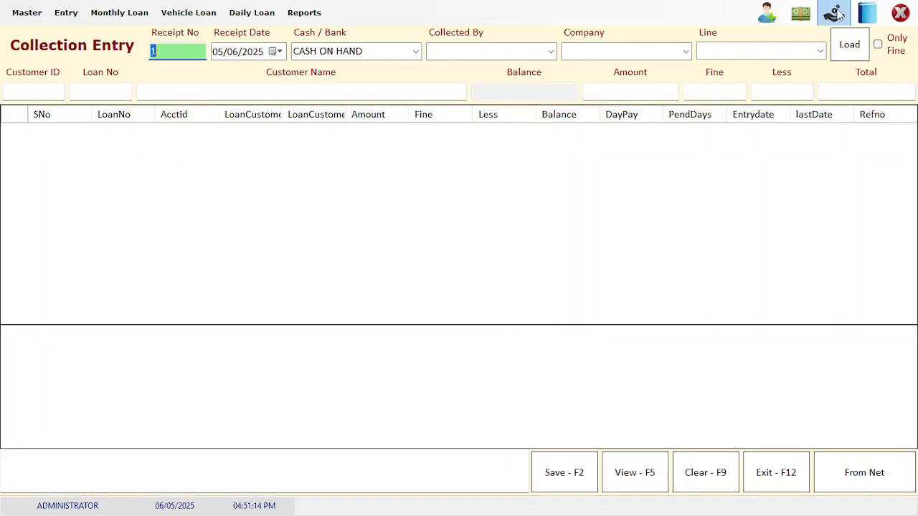
{"action": "key", "text": "Return"}
{"action": "key", "text": "Right"}
{"action": "key", "text": "Right"}
{"action": "key", "text": "Right"}
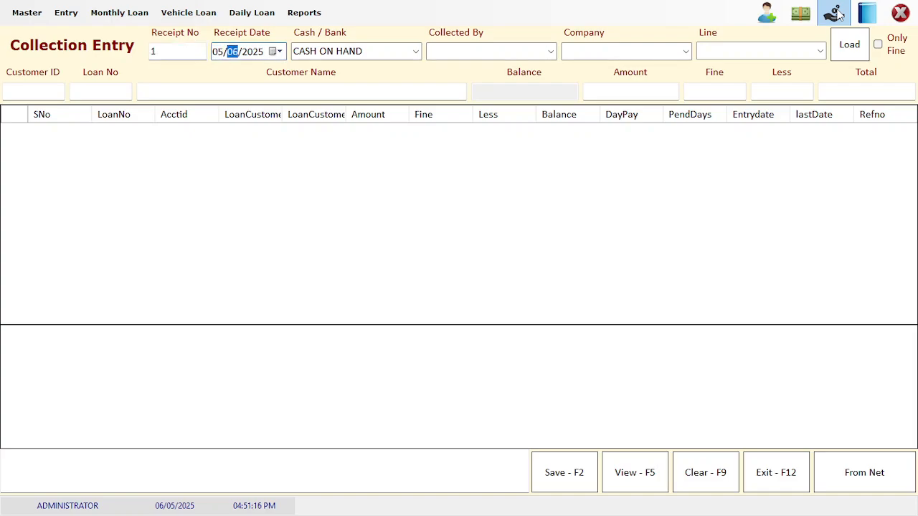
{"action": "type", "text": "2"}
{"action": "key", "text": "Right"}
{"action": "type", "text": "5"}
{"action": "key", "text": "Return"}
{"action": "key", "text": "Return"}
{"action": "key", "text": "Return"}
{"action": "key", "text": "Return"}
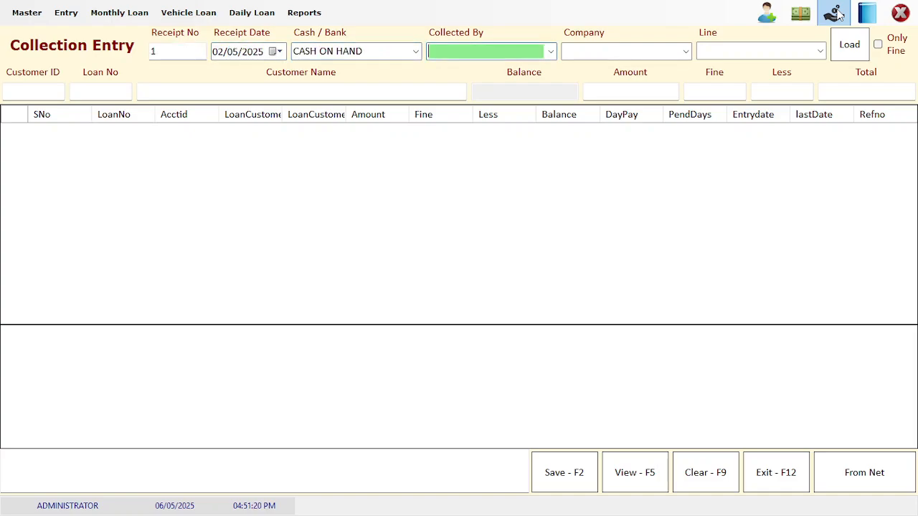
{"action": "key", "text": "Down"}
{"action": "key", "text": "BackSpace"}
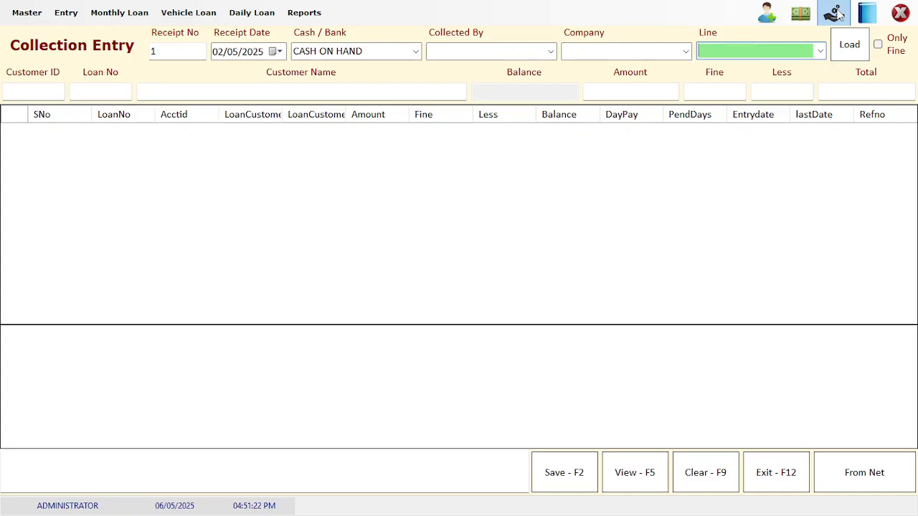
Add collections of 100 on loan 1 and 200 on loan 2
{"action": "left_click", "coordinate": [53, 86]}
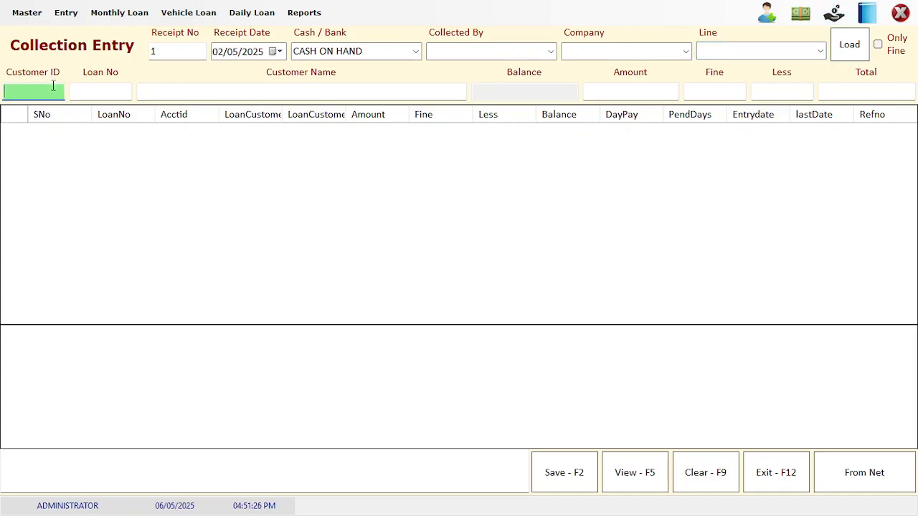
{"action": "type", "text": "s"}
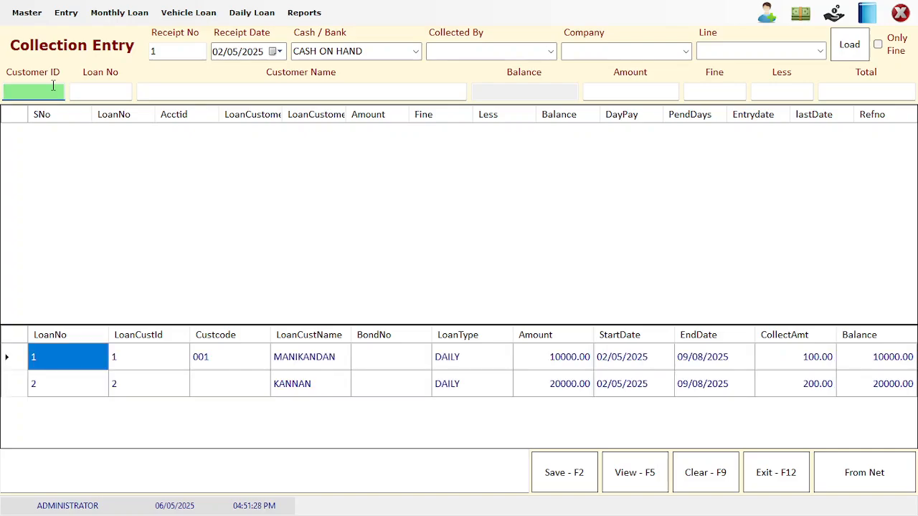
{"action": "key", "text": "Down"}
{"action": "key", "text": "Down"}
{"action": "key", "text": "Up"}
{"action": "key", "text": "Return"}
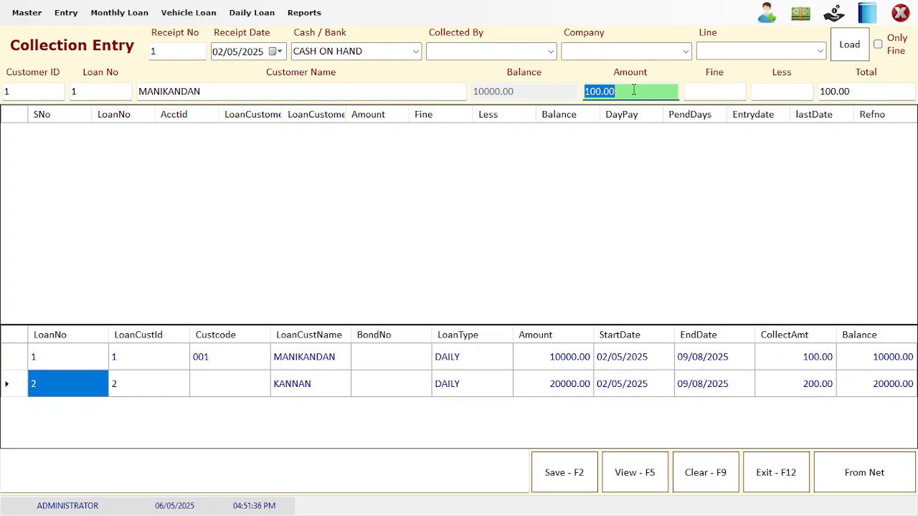
{"action": "key", "text": "Return"}
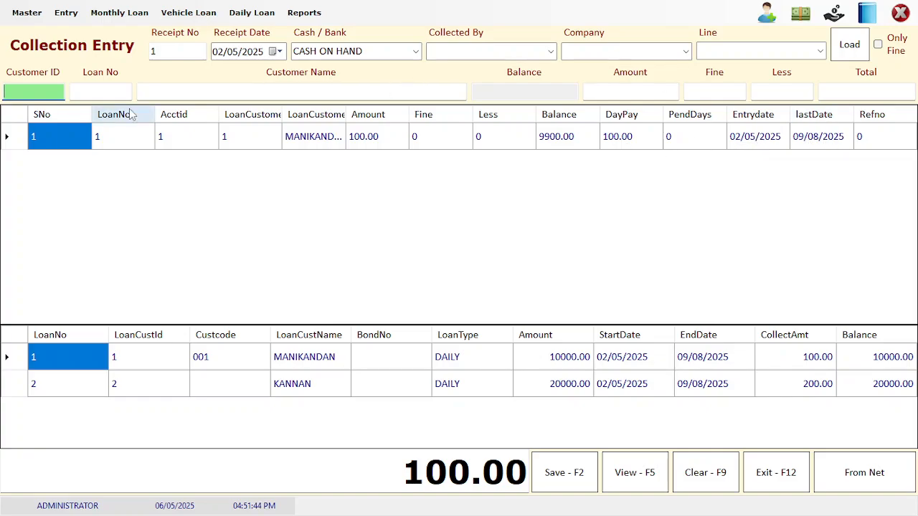
{"action": "type", "text": "%"}
{"action": "key", "text": "Return"}
{"action": "key", "text": "Down"}
{"action": "key", "text": "Return"}
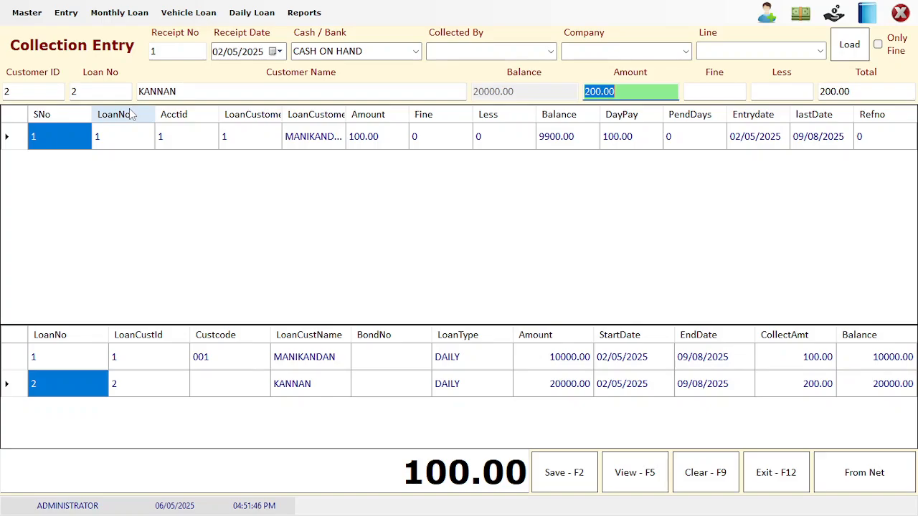
{"action": "key", "text": "Return"}
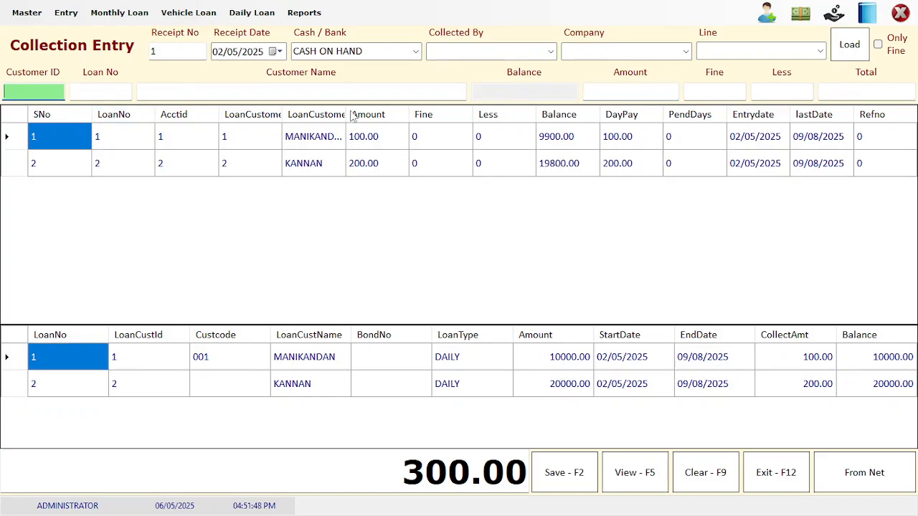
Save receipt 1 and confirm the messages
{"action": "left_click", "coordinate": [549, 474]}
{"action": "key", "text": "Return"}
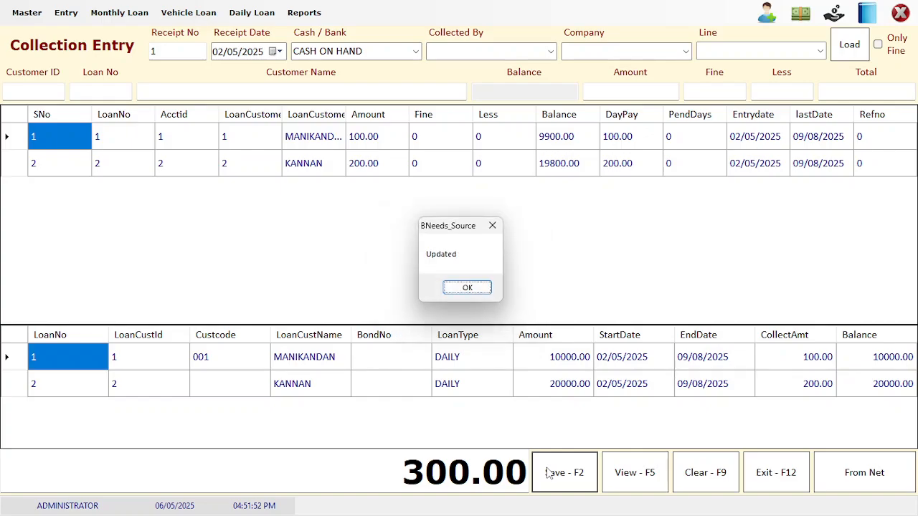
{"action": "key", "text": "Return"}
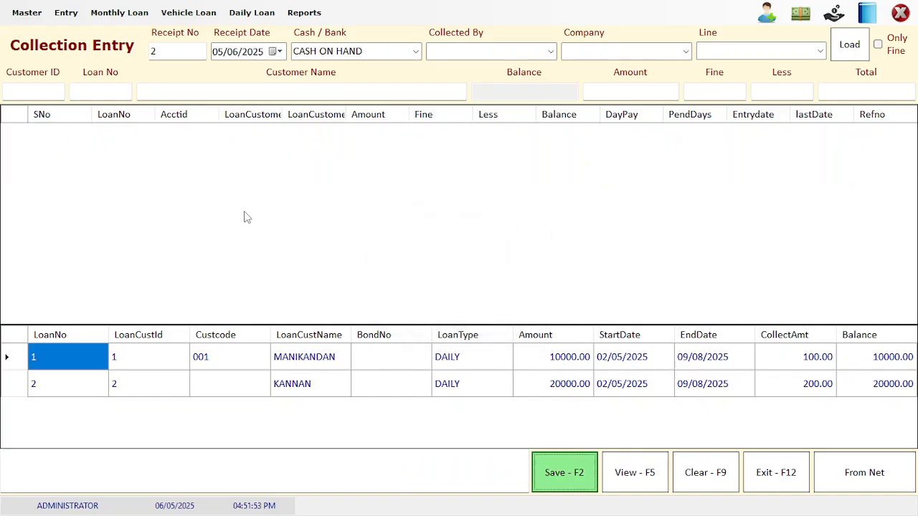
Change the receipt date to 03/05/2025
{"action": "left_click", "coordinate": [223, 54]}
{"action": "key", "text": "Right"}
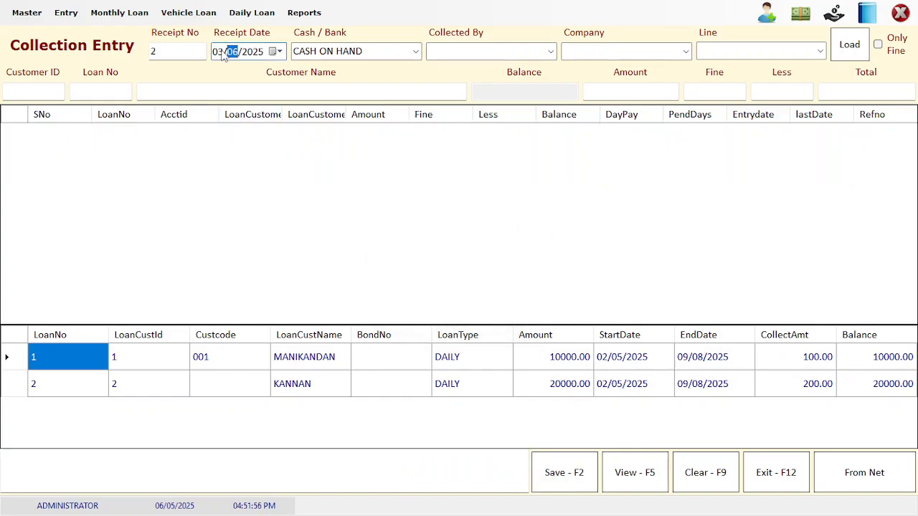
{"action": "key", "text": "Return"}
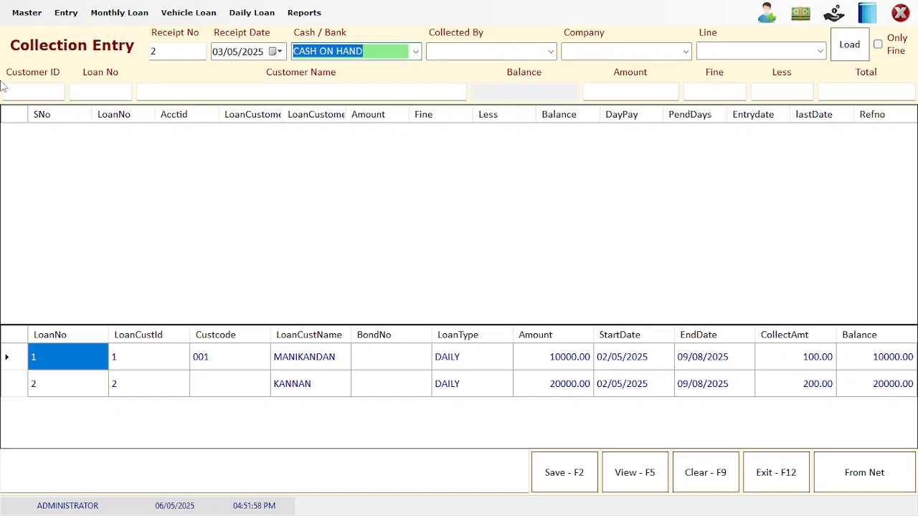
Add collections of 100 for customer ID 1 and 200 for customer ID 2
{"action": "left_click", "coordinate": [30, 91]}
{"action": "type", "text": "1"}
{"action": "key", "text": "Return"}
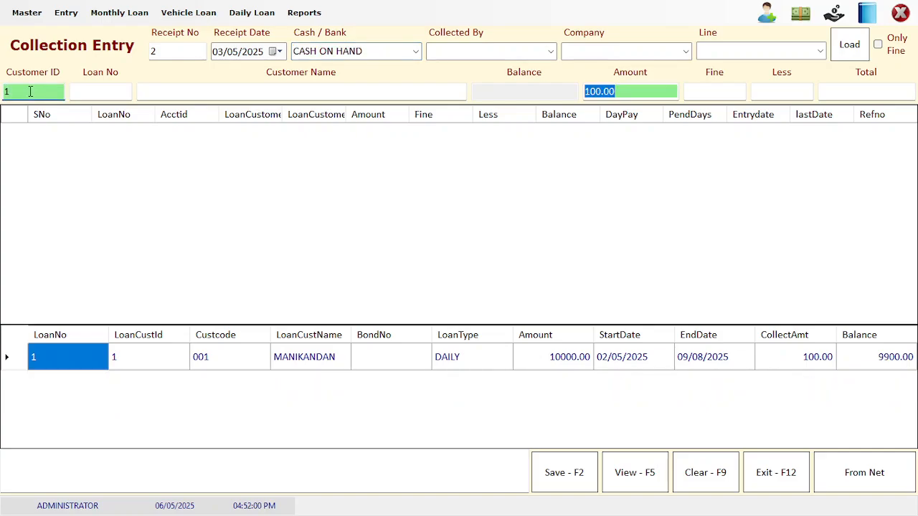
{"action": "key", "text": "Return"}
{"action": "type", "text": "2"}
{"action": "key", "text": "Return"}
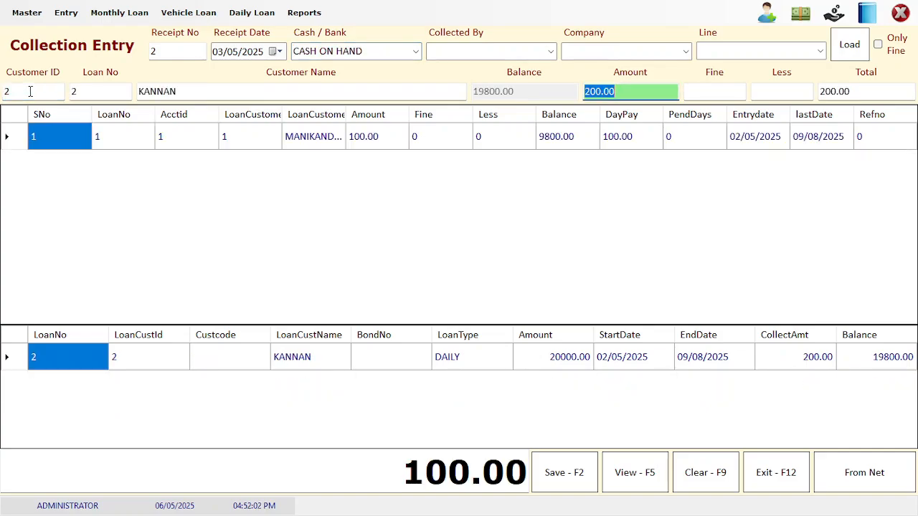
{"action": "key", "text": "Return"}
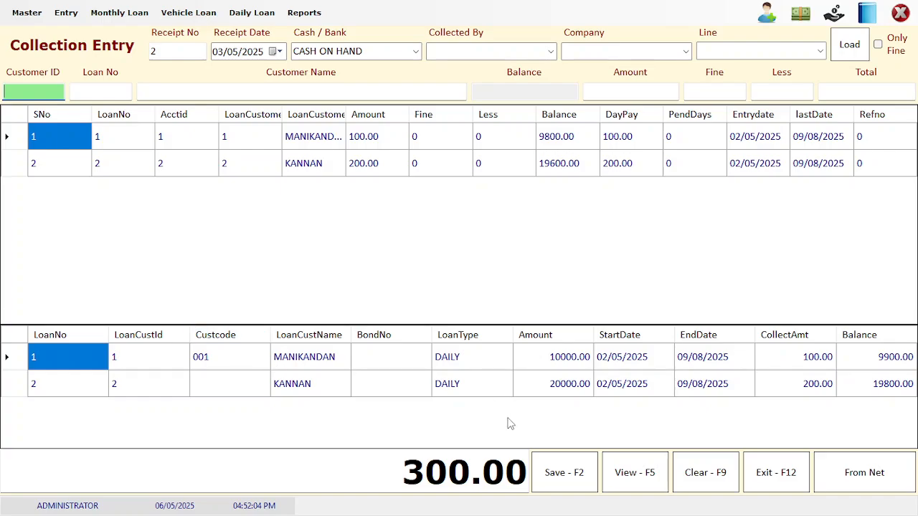
Save receipt 2 and confirm the messages
{"action": "left_click", "coordinate": [553, 464]}
{"action": "key", "text": "Return"}
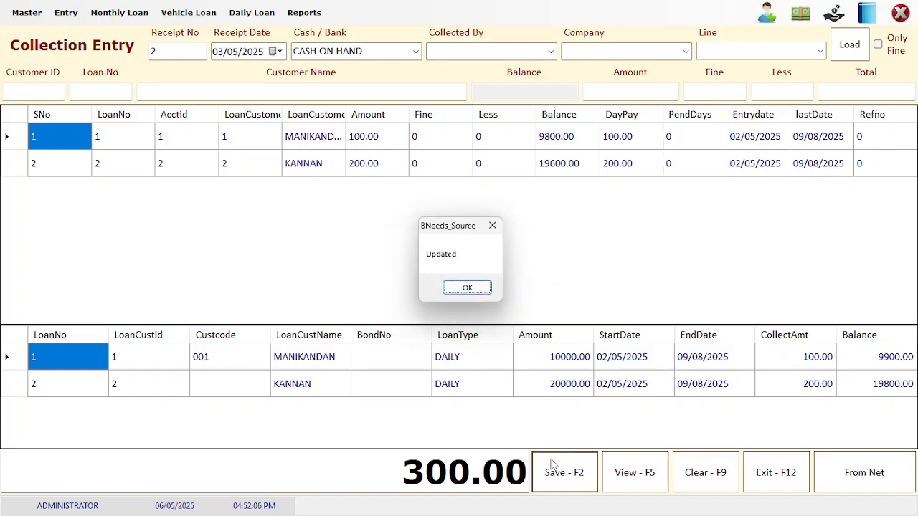
{"action": "key", "text": "Return"}
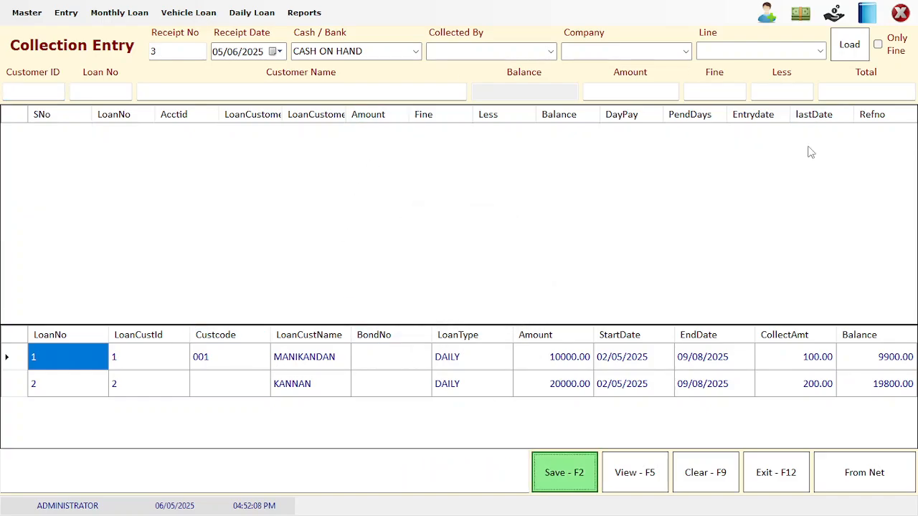
Load the BUS STAND line's loans and enter a 200 payment for loan 2
{"action": "left_click", "coordinate": [821, 50]}
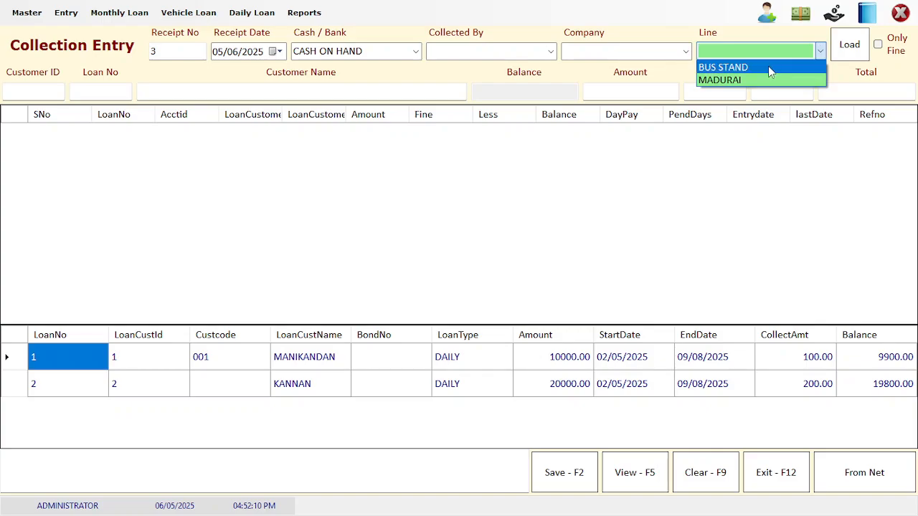
{"action": "left_click", "coordinate": [768, 67]}
{"action": "left_click", "coordinate": [848, 46]}
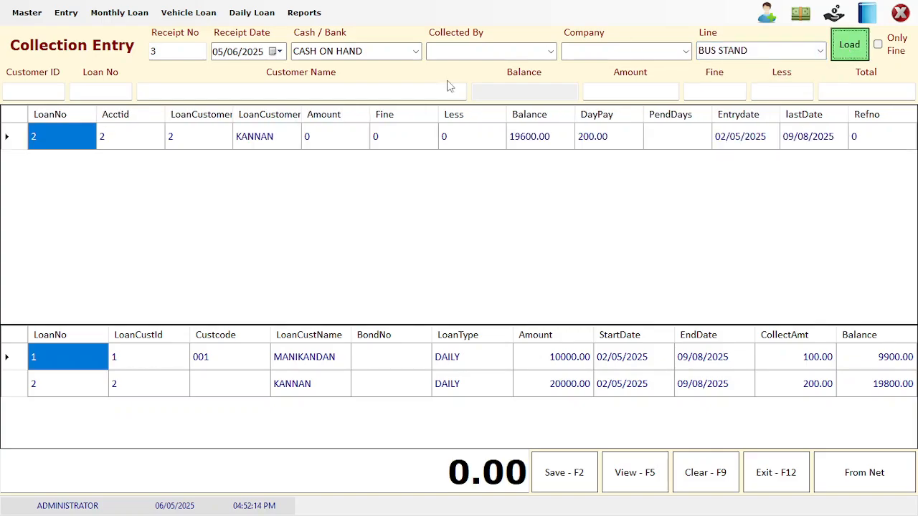
{"action": "left_click", "coordinate": [332, 138]}
{"action": "type", "text": "20"}
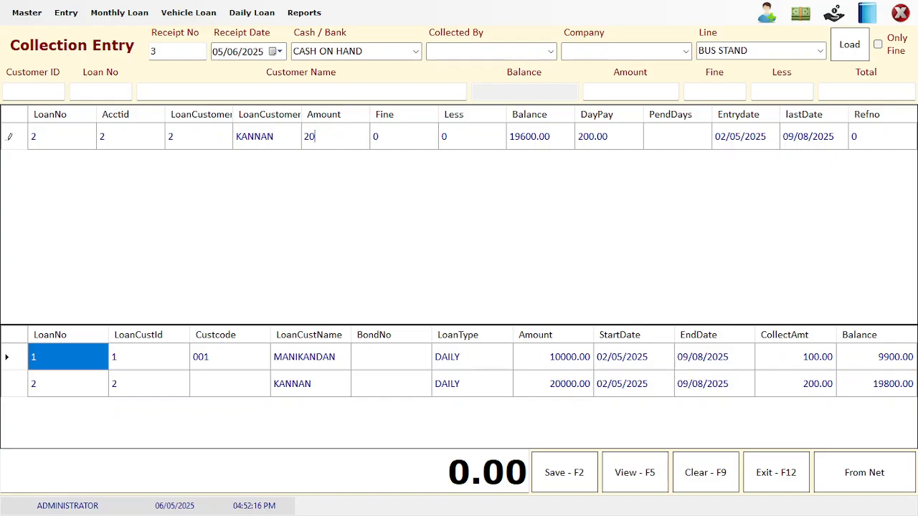
{"action": "type", "text": "0"}
Date the receipt 04/05/2025 and save it, confirming the prompts
{"action": "left_click", "coordinate": [217, 53]}
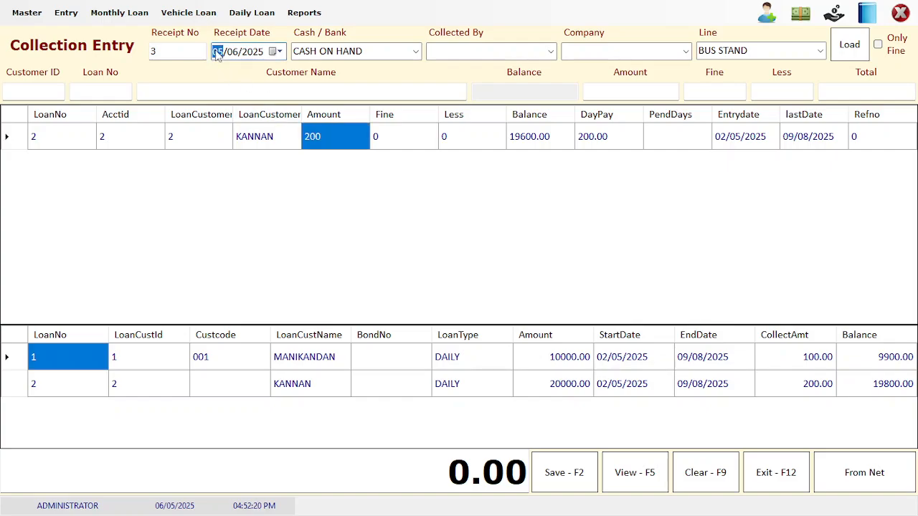
{"action": "type", "text": "04/"}
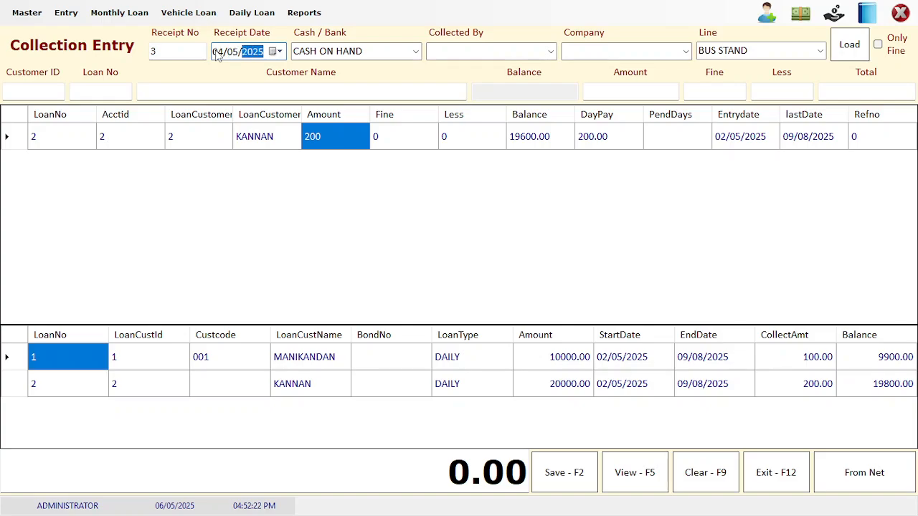
{"action": "left_click", "coordinate": [406, 136]}
{"action": "left_click", "coordinate": [340, 146]}
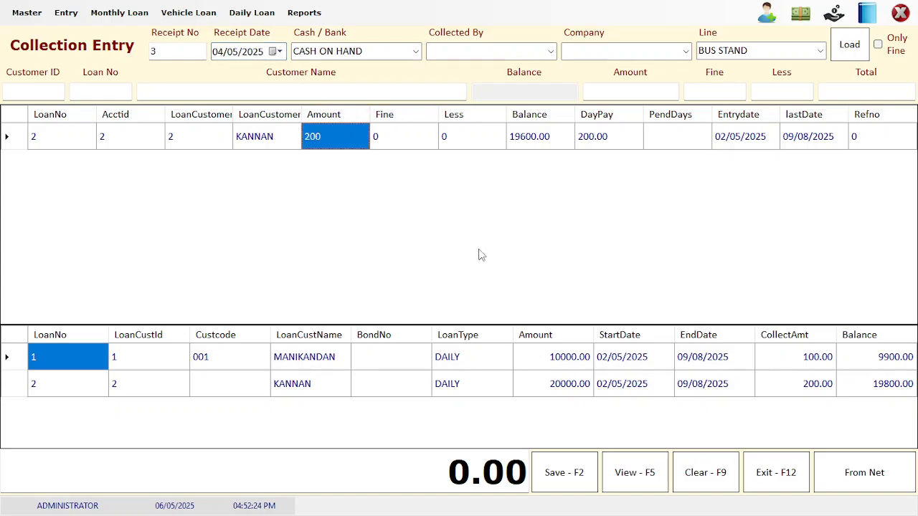
{"action": "left_click", "coordinate": [562, 471]}
{"action": "key", "text": "Return"}
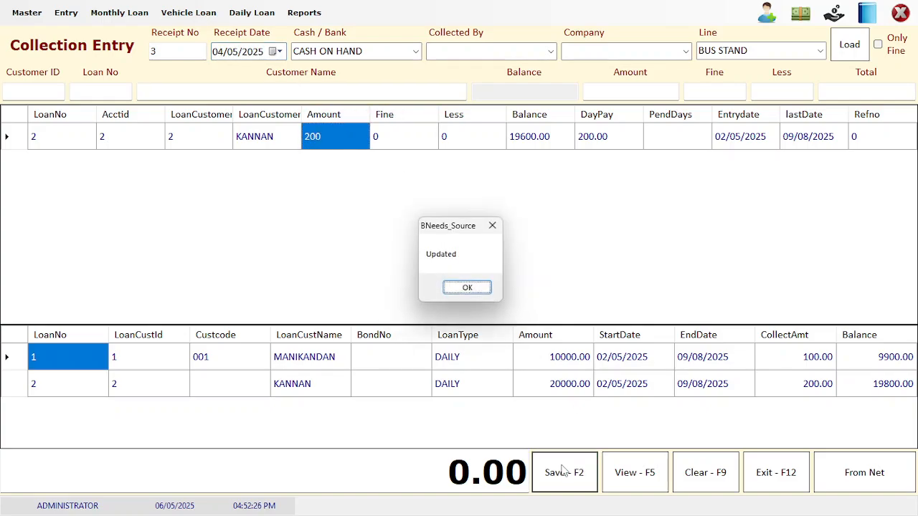
{"action": "key", "text": "Return"}
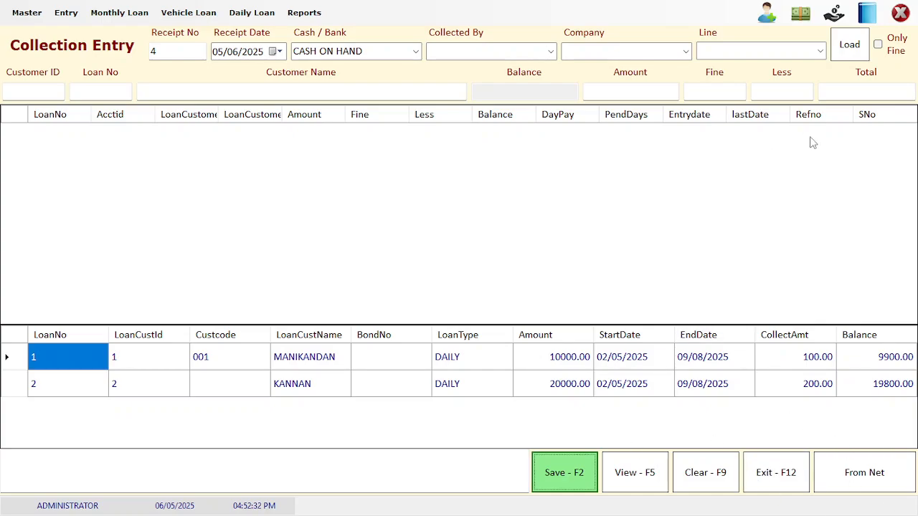
Load all outstanding loans and set the receipt date to 05/05/2025
{"action": "left_click", "coordinate": [819, 55]}
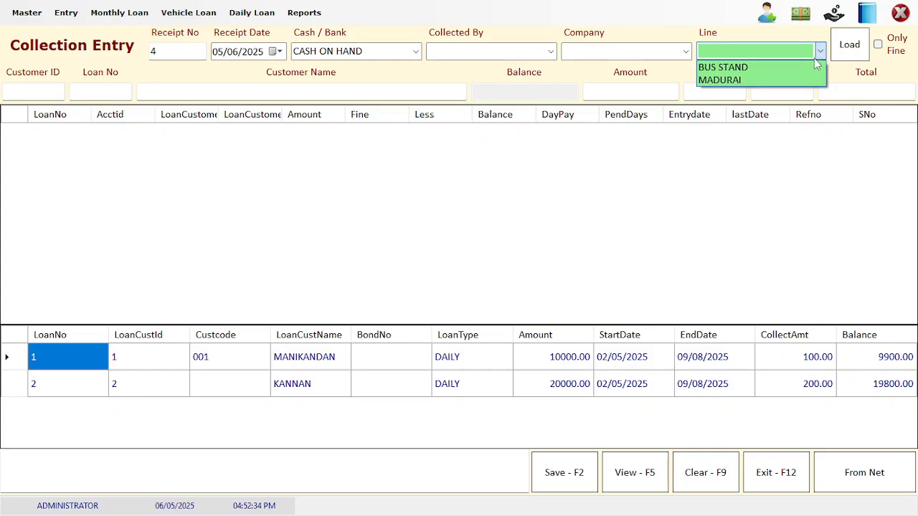
{"action": "left_click", "coordinate": [849, 46]}
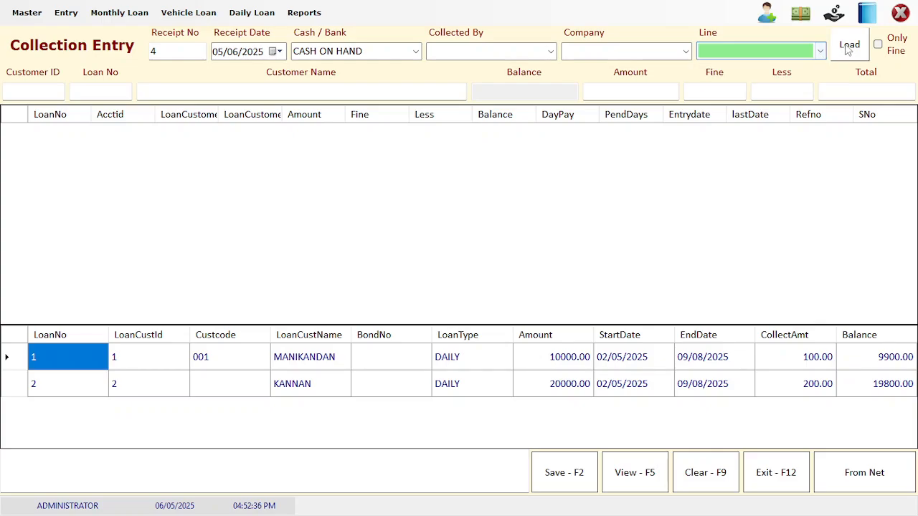
{"action": "left_click", "coordinate": [849, 46]}
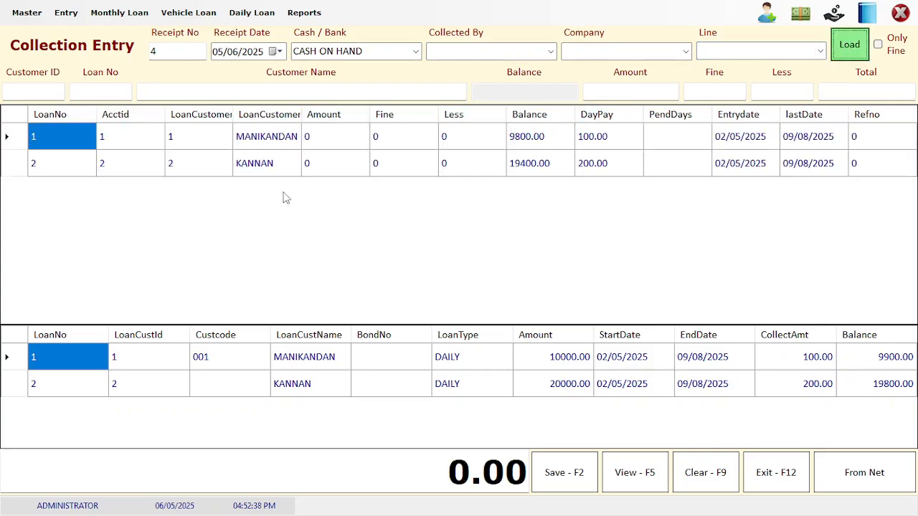
{"action": "left_click", "coordinate": [339, 136]}
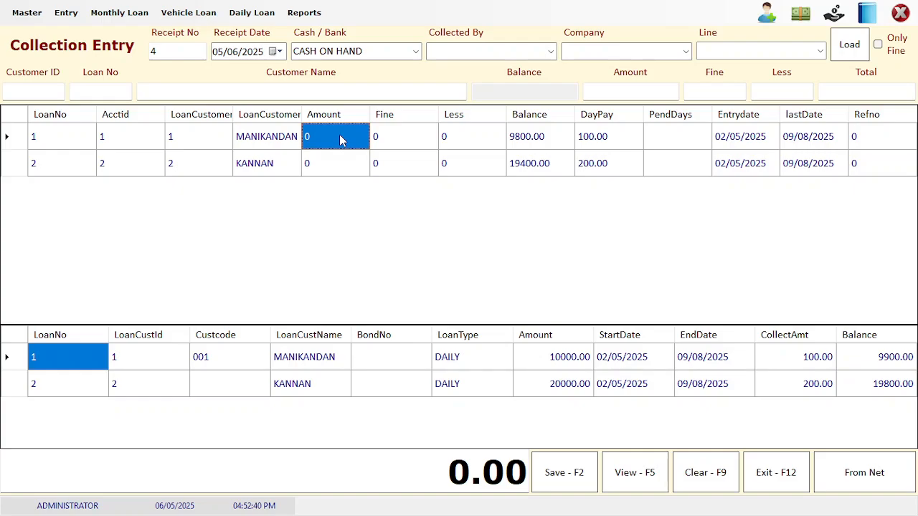
{"action": "left_click", "coordinate": [219, 52]}
{"action": "key", "text": "Right"}
{"action": "left_click", "coordinate": [314, 158]}
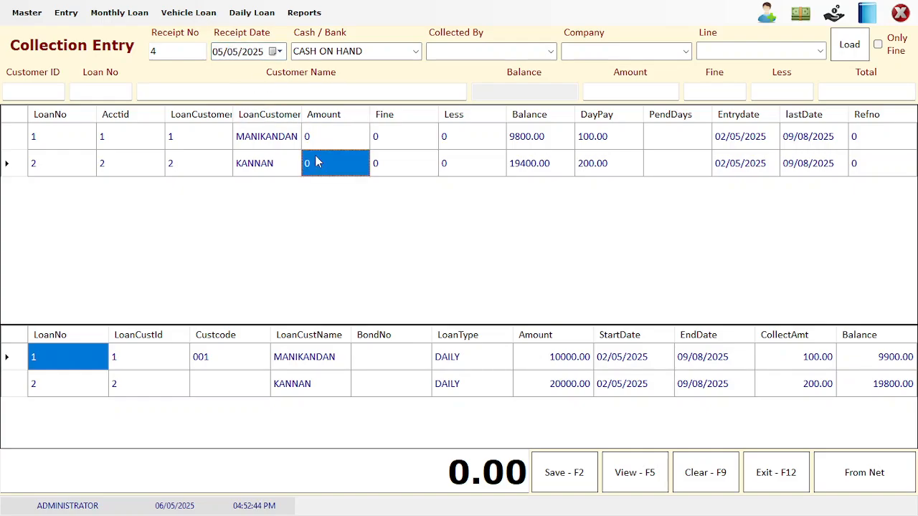
Enter a 100 payment for loan 1 and save receipt 4, confirming the prompts
{"action": "left_click", "coordinate": [309, 138]}
{"action": "type", "text": "100"}
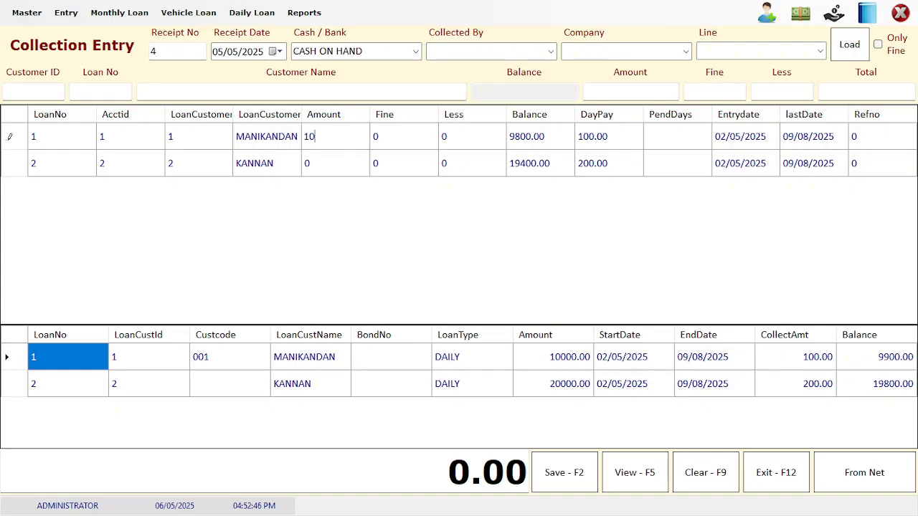
{"action": "key", "text": "Return"}
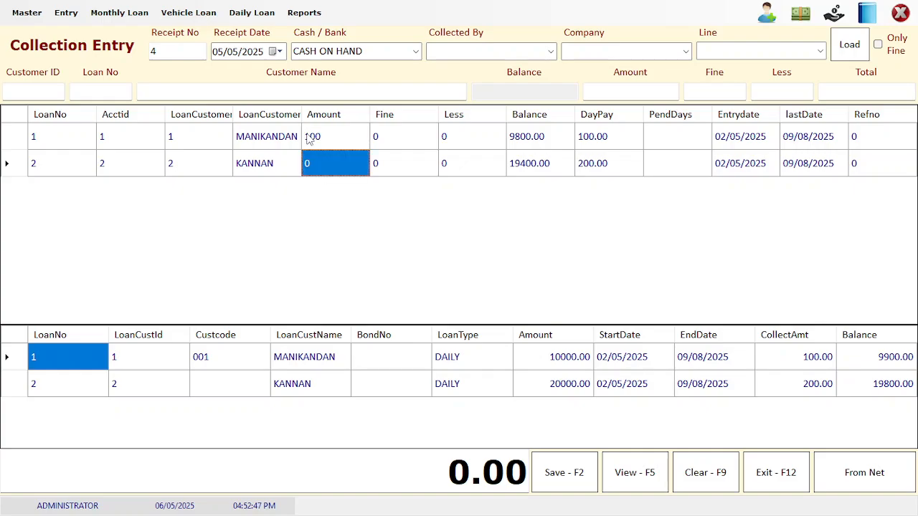
{"action": "left_click", "coordinate": [571, 485]}
{"action": "key", "text": "Return"}
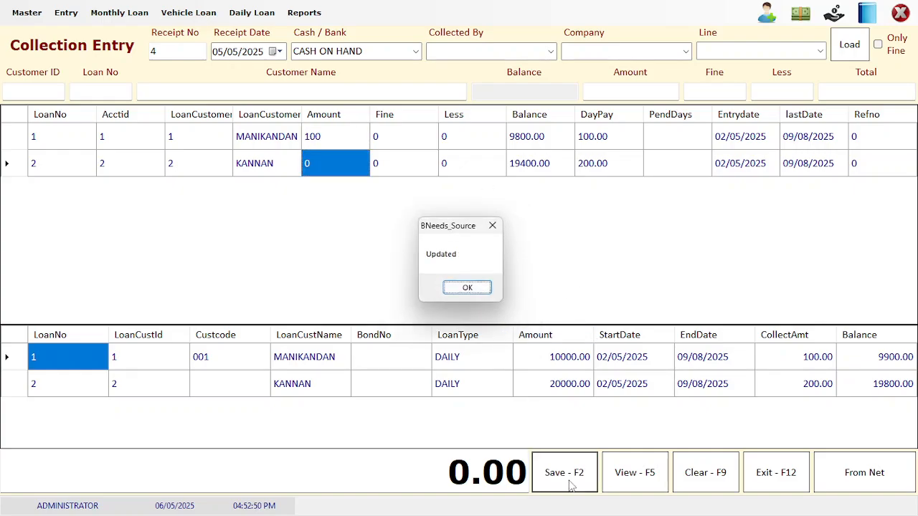
{"action": "key", "text": "Return"}
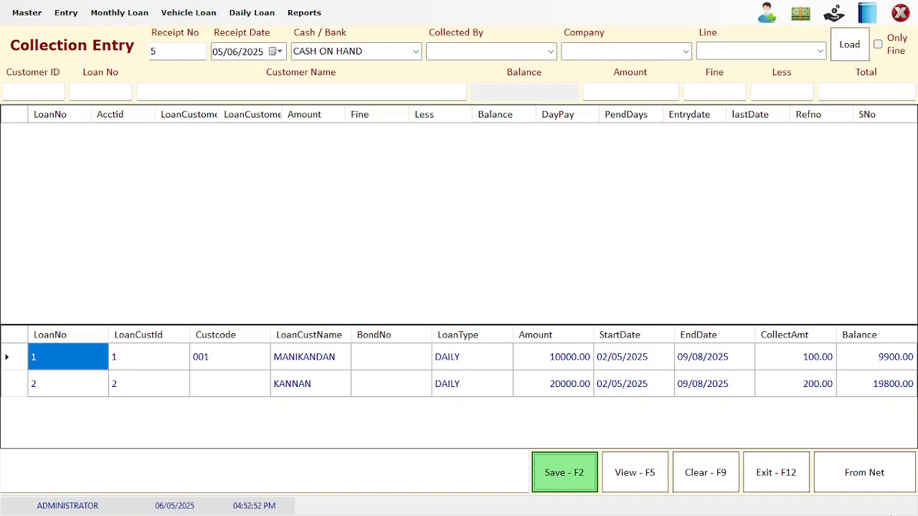
Close Collection Entry and view the Daily Loan Collection Report for 01-05-2025 to 07-05-2025
{"action": "left_click", "coordinate": [788, 478]}
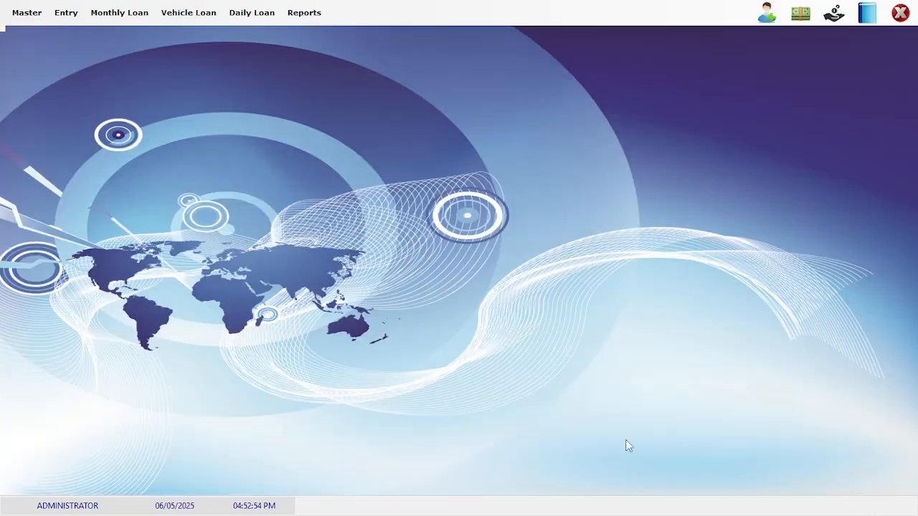
{"action": "left_click", "coordinate": [313, 16]}
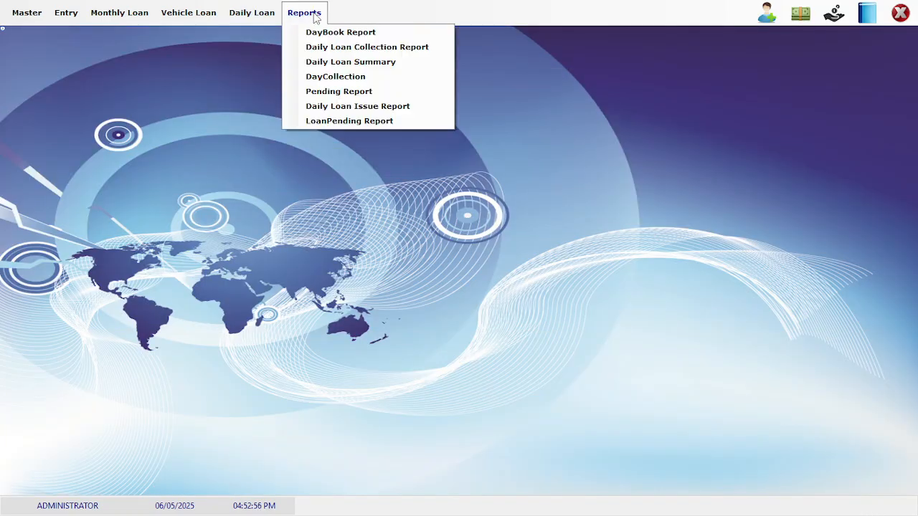
{"action": "left_click", "coordinate": [341, 49]}
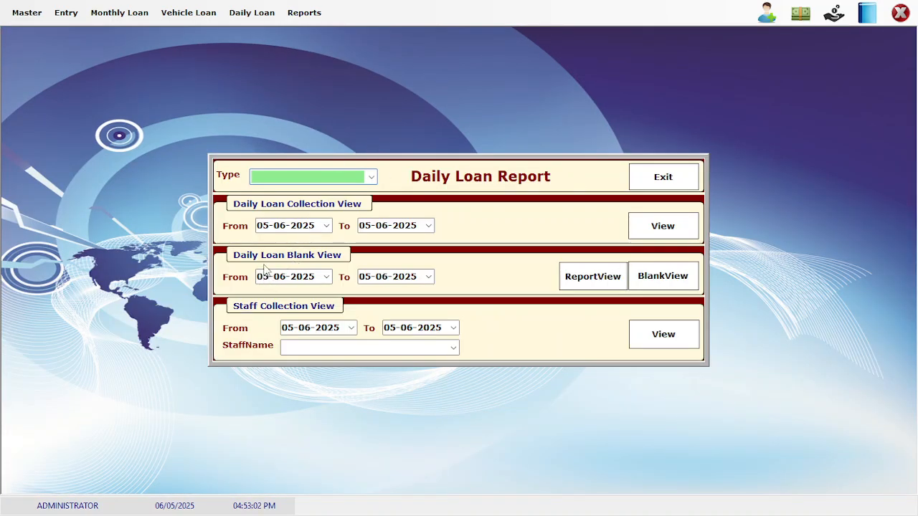
{"action": "left_click", "coordinate": [269, 227]}
{"action": "type", "text": "01-"}
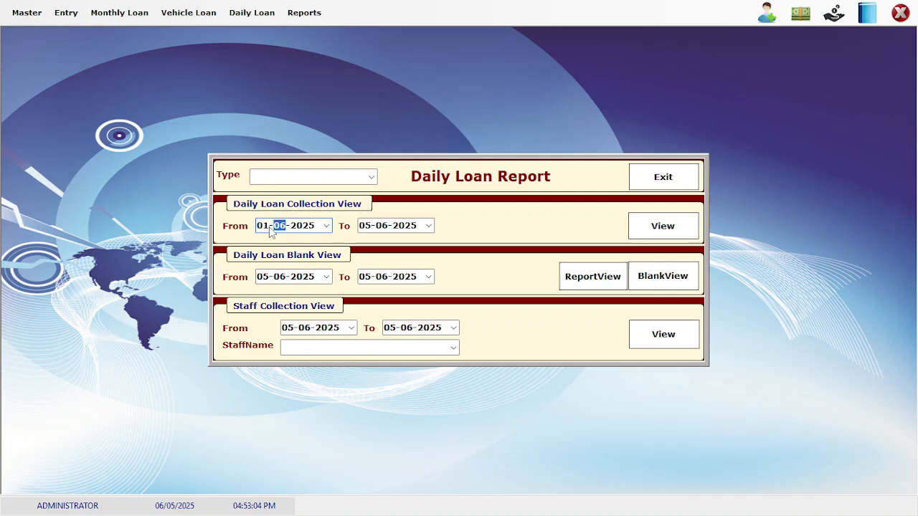
{"action": "type", "text": "05"}
{"action": "key", "text": "Tab"}
{"action": "type", "text": "0705"}
{"action": "left_click", "coordinate": [674, 230]}
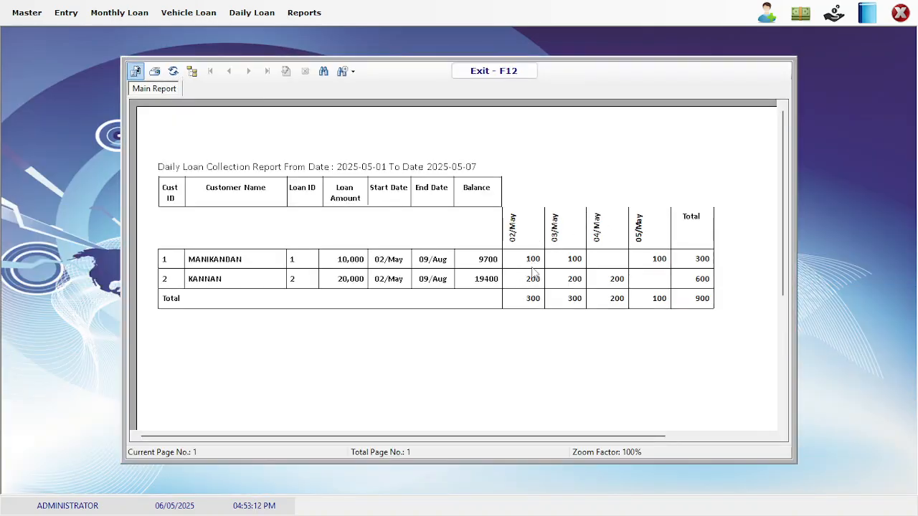
Check the 900 collection total, then close the report viewer and its form
{"action": "left_click", "coordinate": [619, 280]}
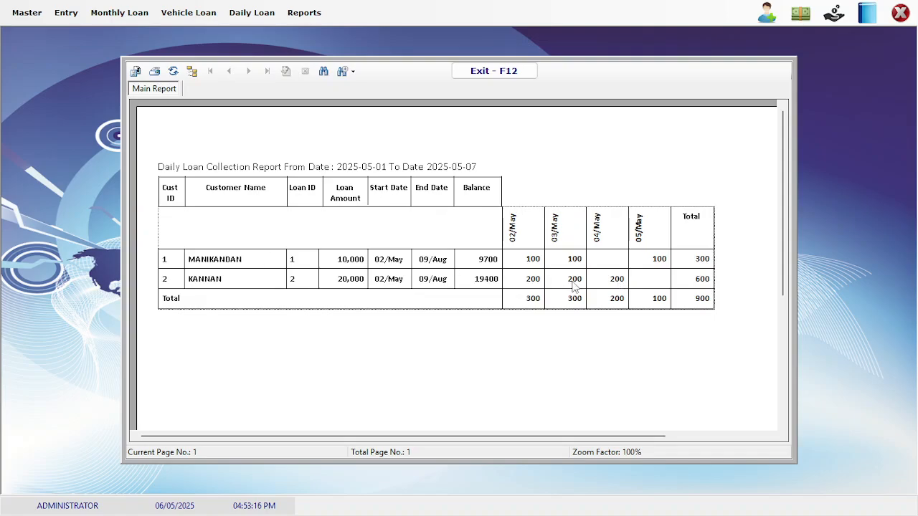
{"action": "left_click", "coordinate": [660, 254]}
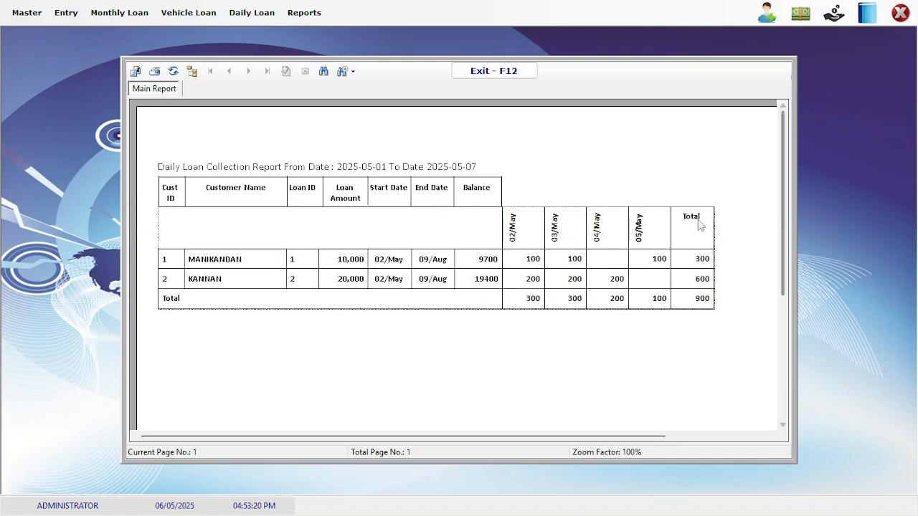
{"action": "left_click", "coordinate": [481, 72]}
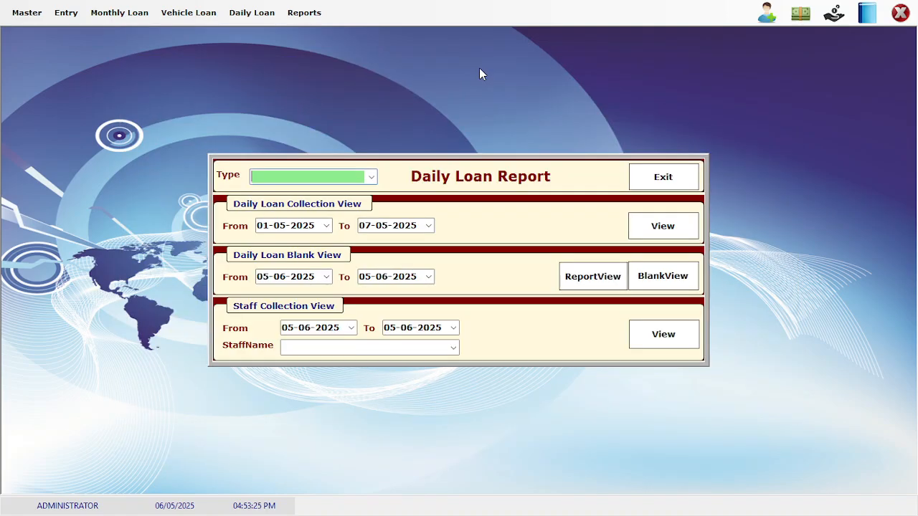
{"action": "left_click", "coordinate": [659, 183]}
Generate the All Loan Pending Report from Reports > Pending Report
{"action": "left_click", "coordinate": [309, 13]}
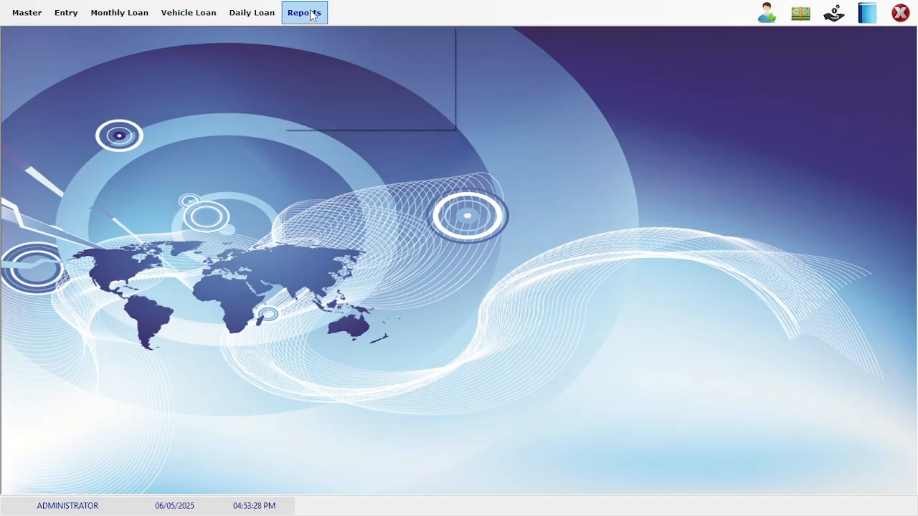
{"action": "left_click", "coordinate": [327, 93]}
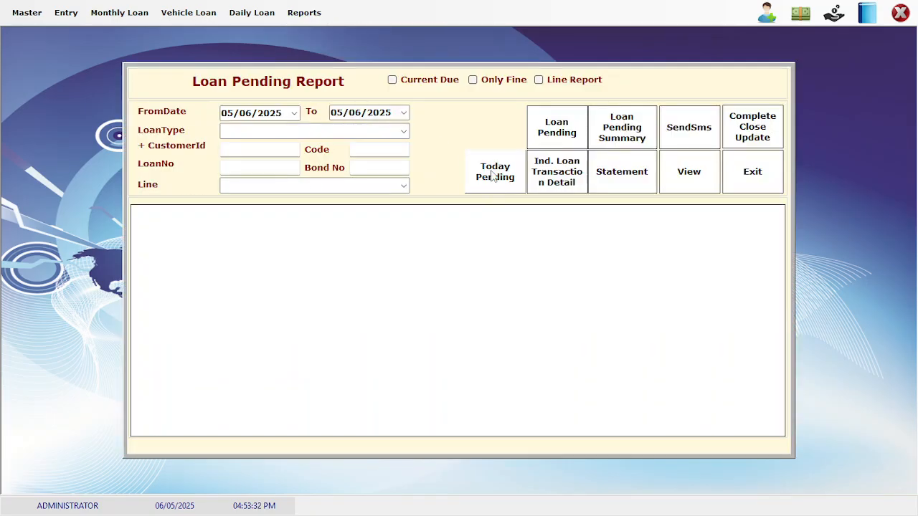
{"action": "left_click", "coordinate": [553, 135]}
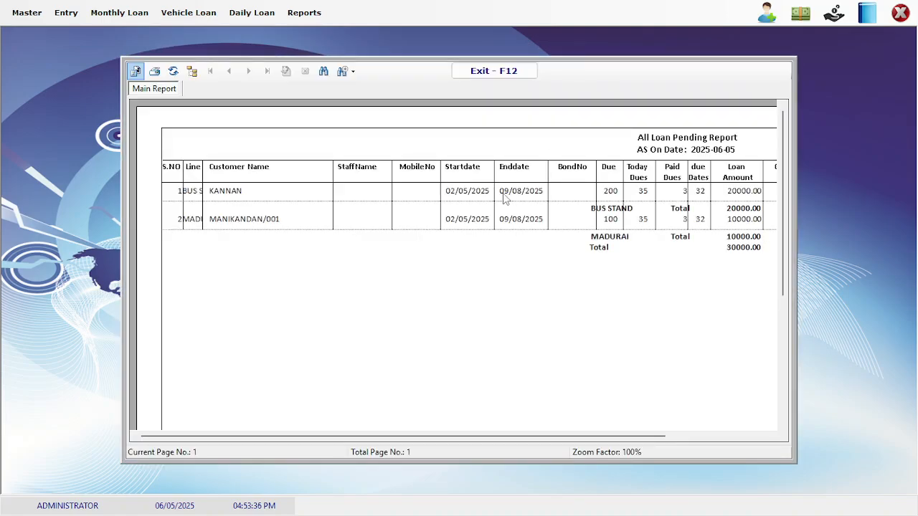
Review loan 2's dues, collected amount and 19400.00 balance, then close the report viewer
{"action": "left_click", "coordinate": [505, 199]}
{"action": "scroll", "coordinate": [503, 193], "scroll_direction": "right", "scroll_amount": 3}
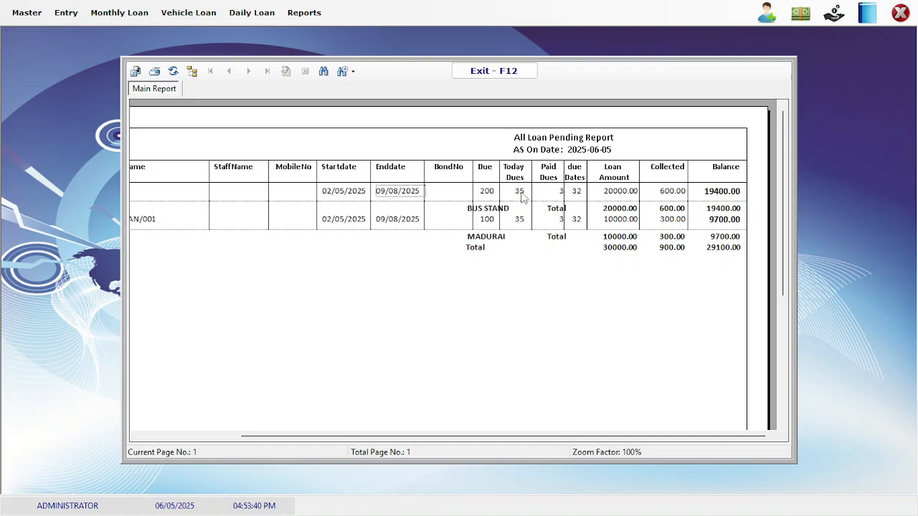
{"action": "left_click", "coordinate": [521, 195]}
{"action": "left_click", "coordinate": [605, 197]}
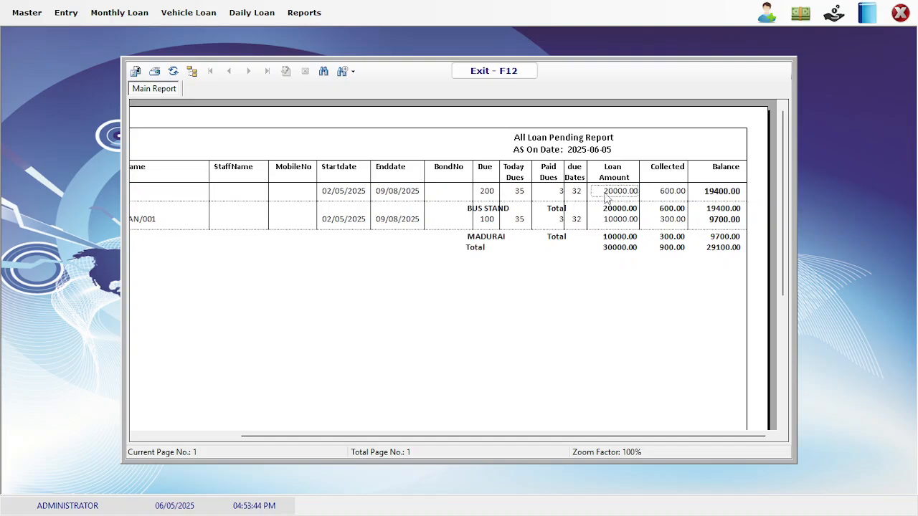
{"action": "left_click", "coordinate": [666, 195]}
{"action": "left_click", "coordinate": [711, 198]}
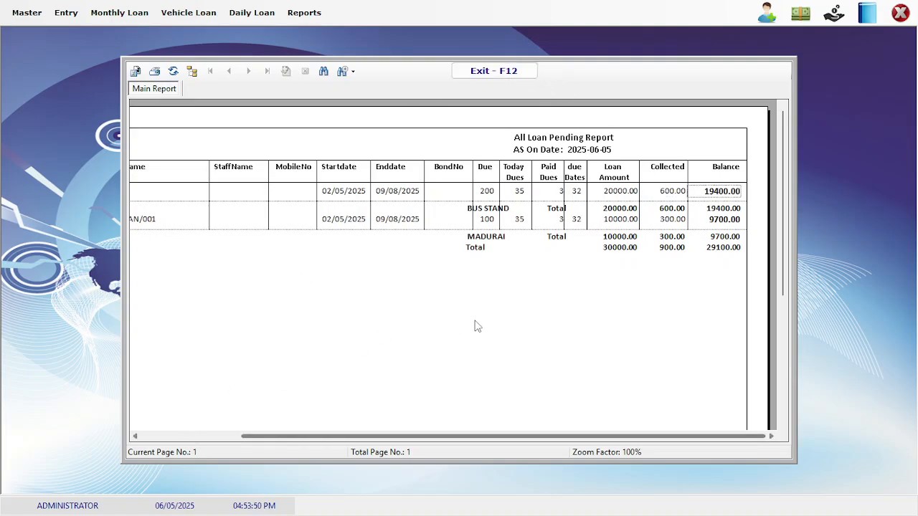
{"action": "left_click", "coordinate": [486, 72]}
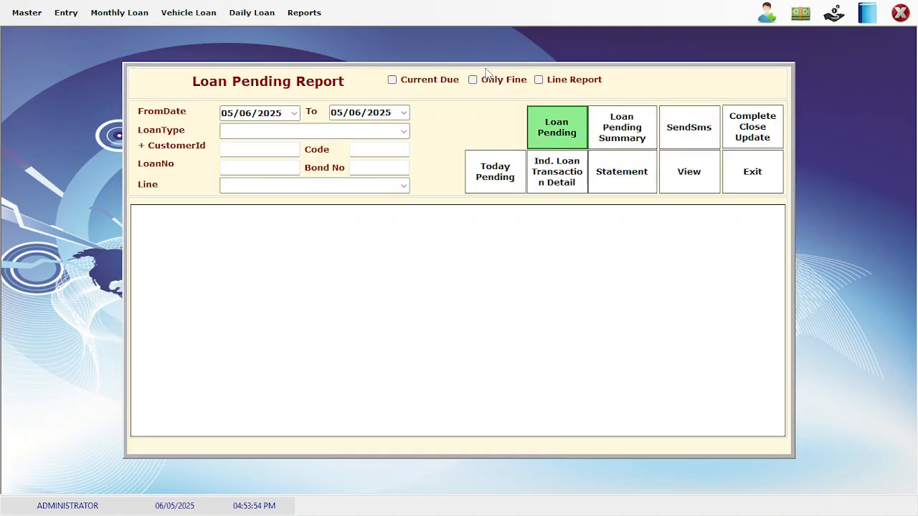
View customer 1's loan transaction detail showing a 9700.00 balance, then close it
{"action": "left_click", "coordinate": [272, 150]}
{"action": "key", "text": "Tab"}
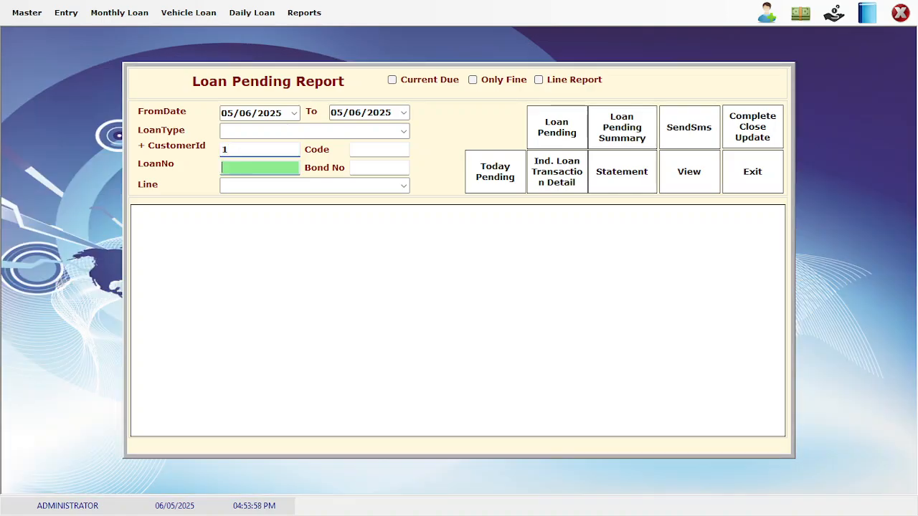
{"action": "left_click", "coordinate": [563, 185]}
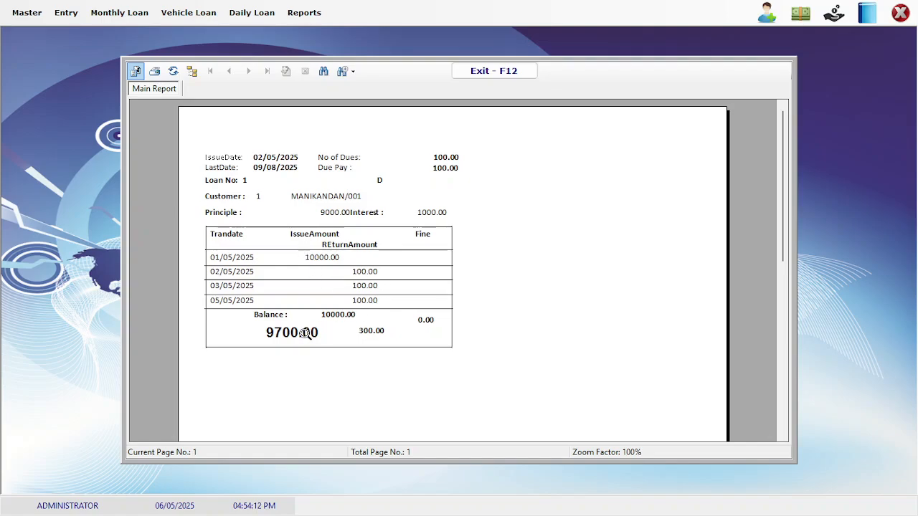
{"action": "left_click", "coordinate": [495, 75]}
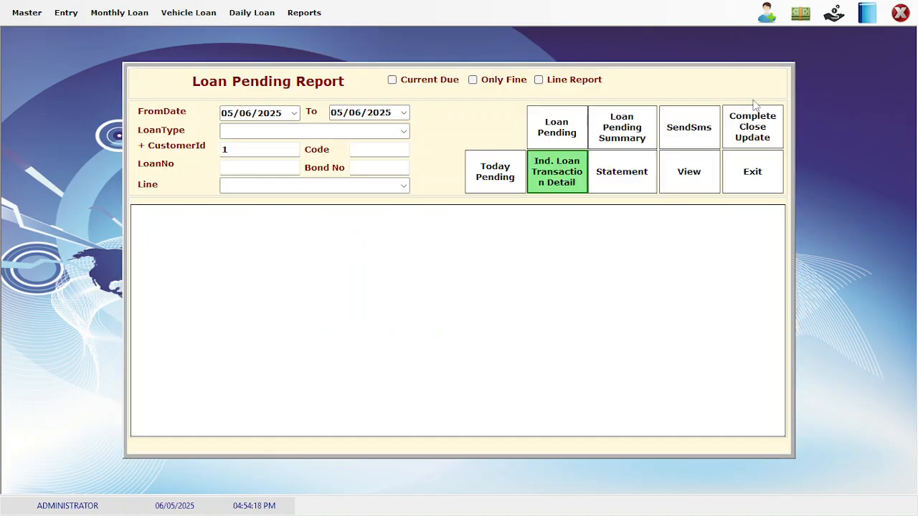
List today's pending dues for all customers and select the 100.00 and 200.00 amounts
{"action": "left_click", "coordinate": [516, 175]}
{"action": "left_click", "coordinate": [241, 149]}
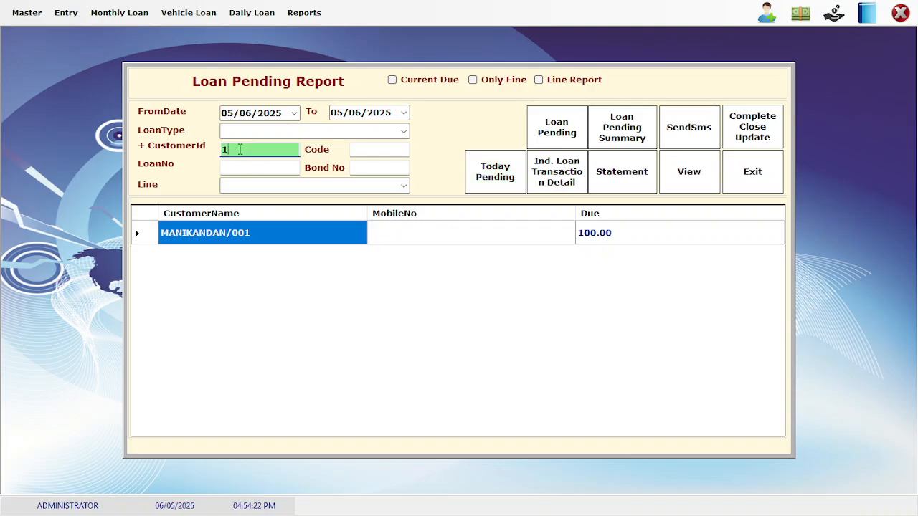
{"action": "left_click", "coordinate": [479, 183]}
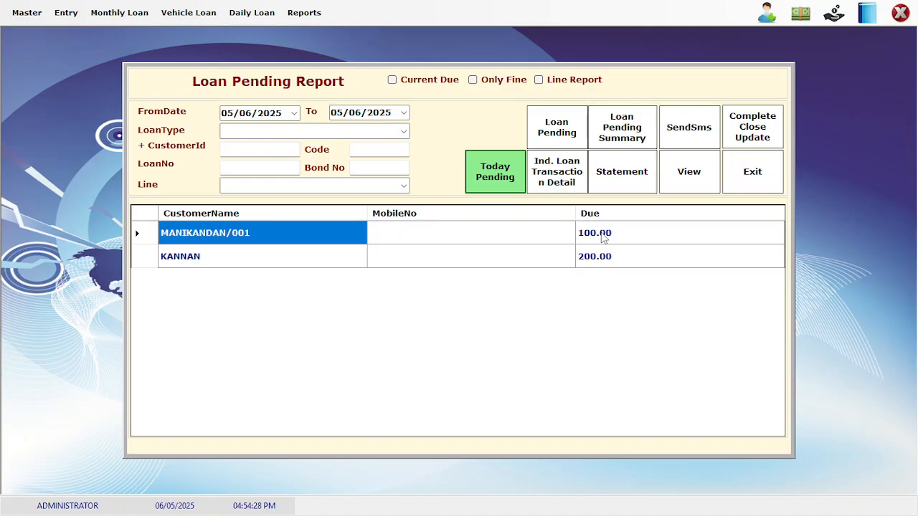
{"action": "left_click_drag", "start_coordinate": [603, 238], "coordinate": [604, 265]}
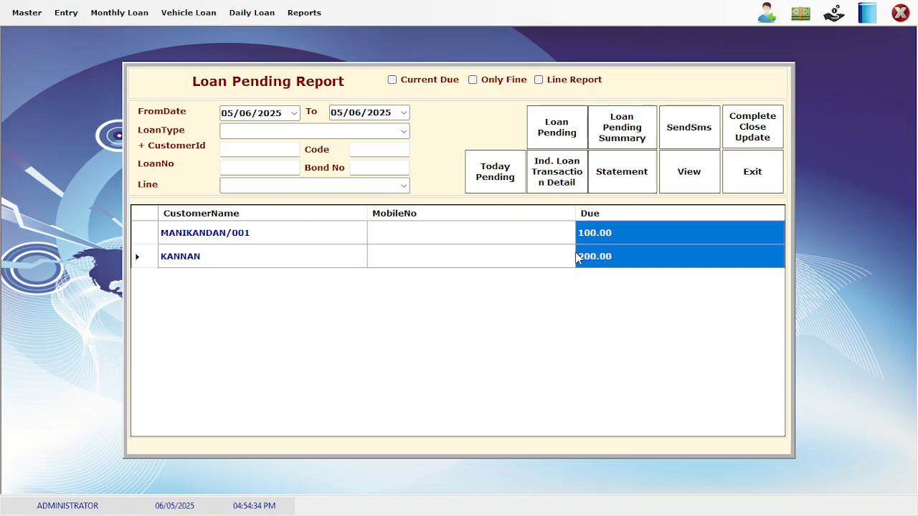
{"action": "left_click", "coordinate": [751, 177]}
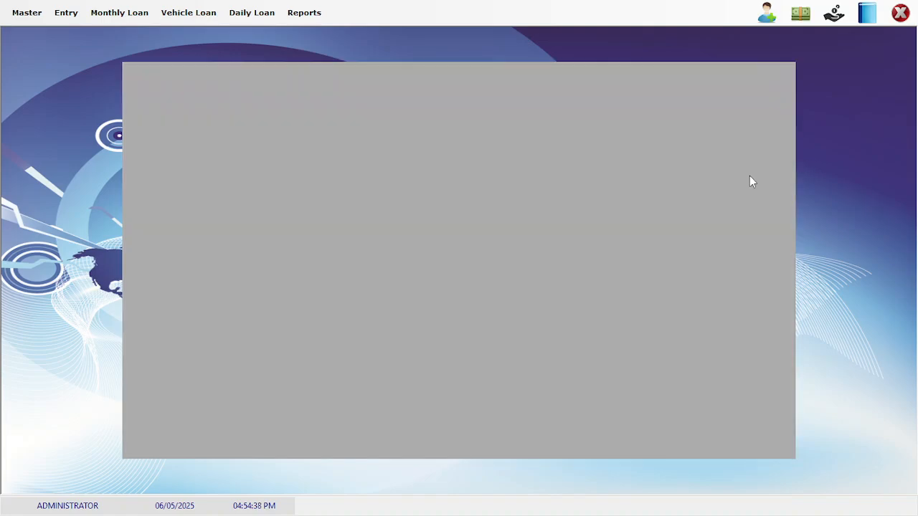
{"action": "left_click", "coordinate": [319, 14]}
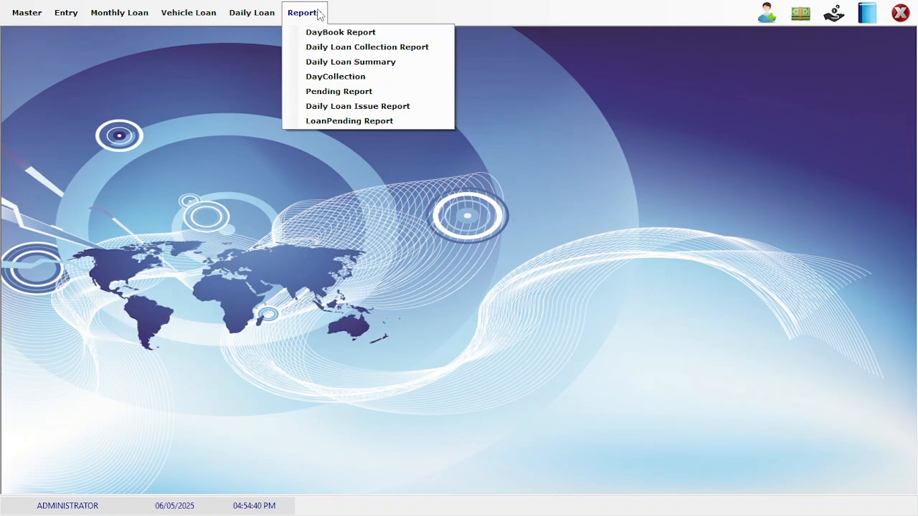
{"action": "left_click", "coordinate": [321, 33]}
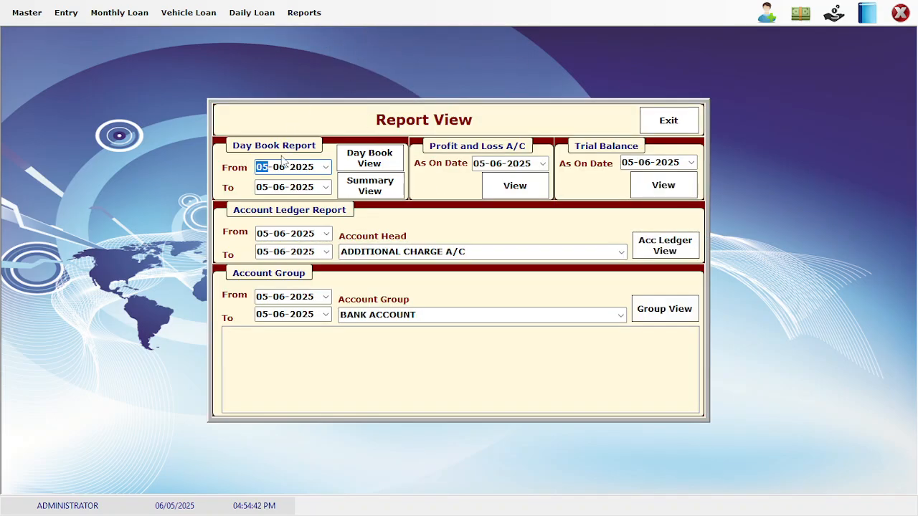
{"action": "key", "text": "Right"}
{"action": "key", "text": "Tab"}
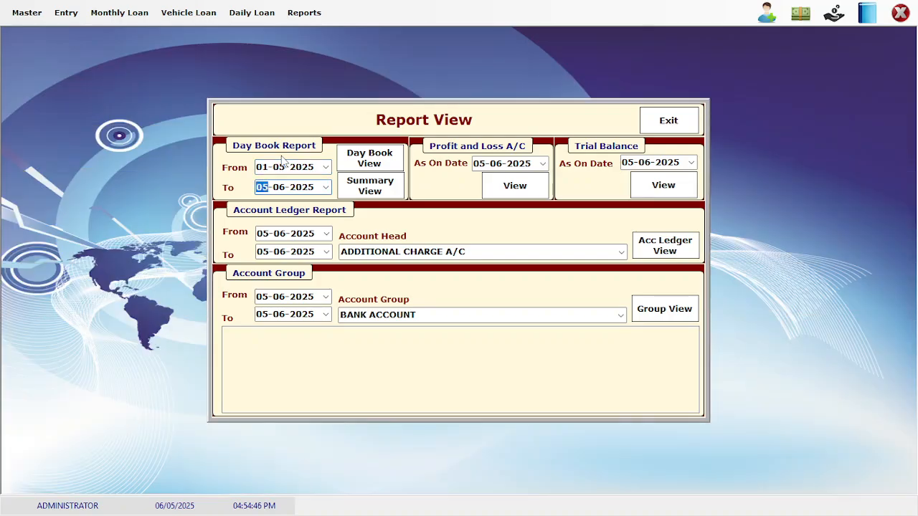
{"action": "type", "text": "07-"}
{"action": "left_click", "coordinate": [367, 188]}
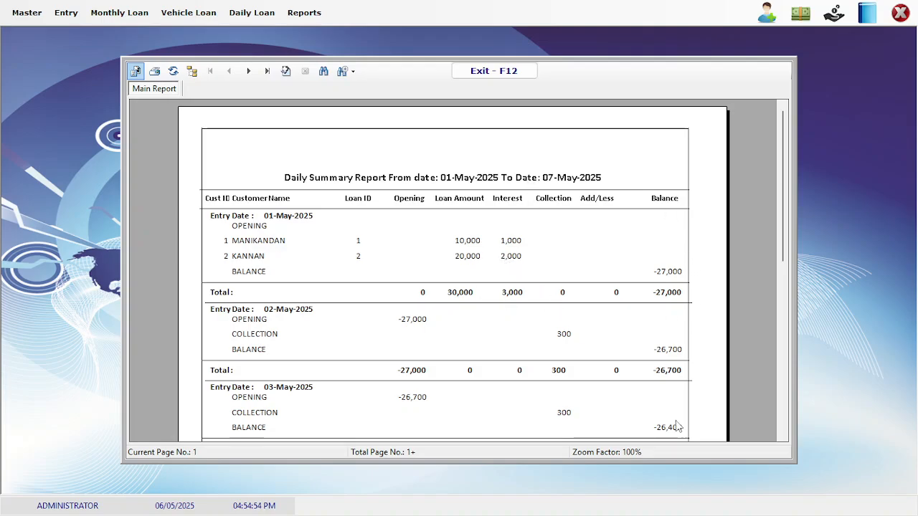
{"action": "right_click", "coordinate": [785, 439]}
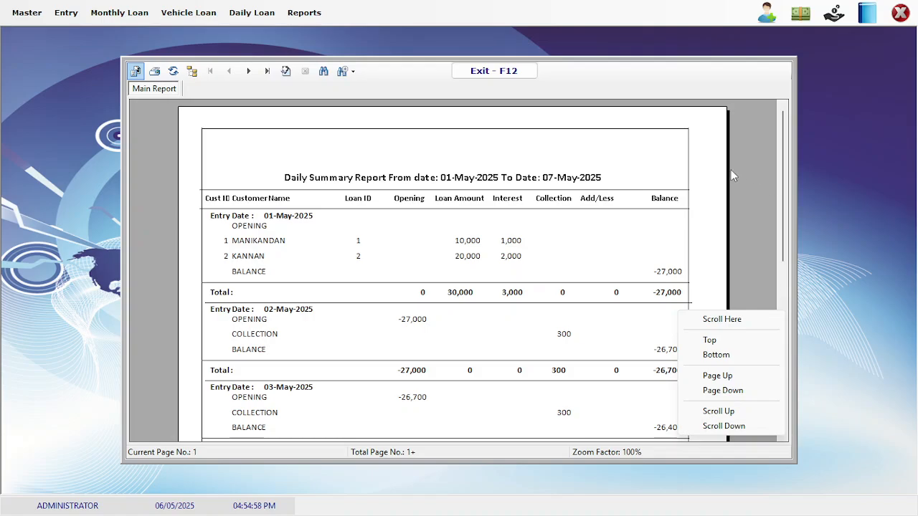
{"action": "left_click", "coordinate": [610, 240]}
{"action": "left_click", "coordinate": [611, 240]}
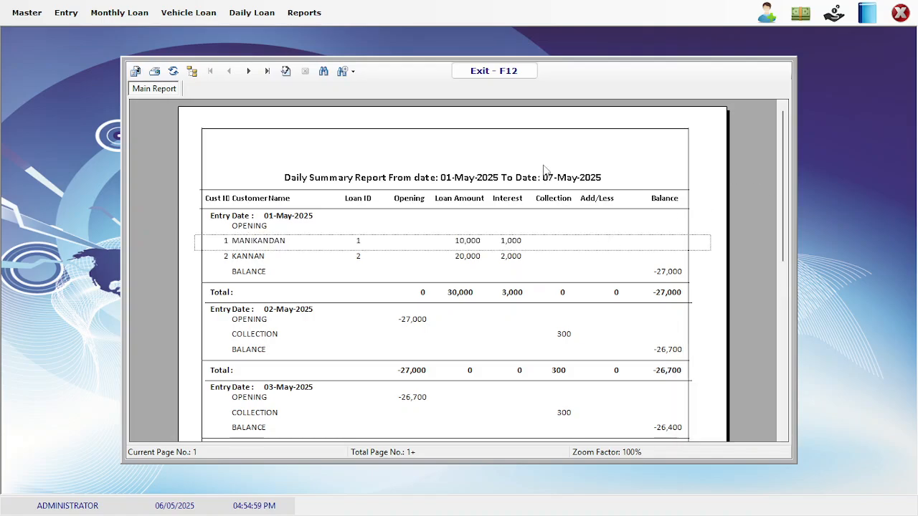
{"action": "left_click", "coordinate": [486, 72]}
{"action": "left_click", "coordinate": [666, 126]}
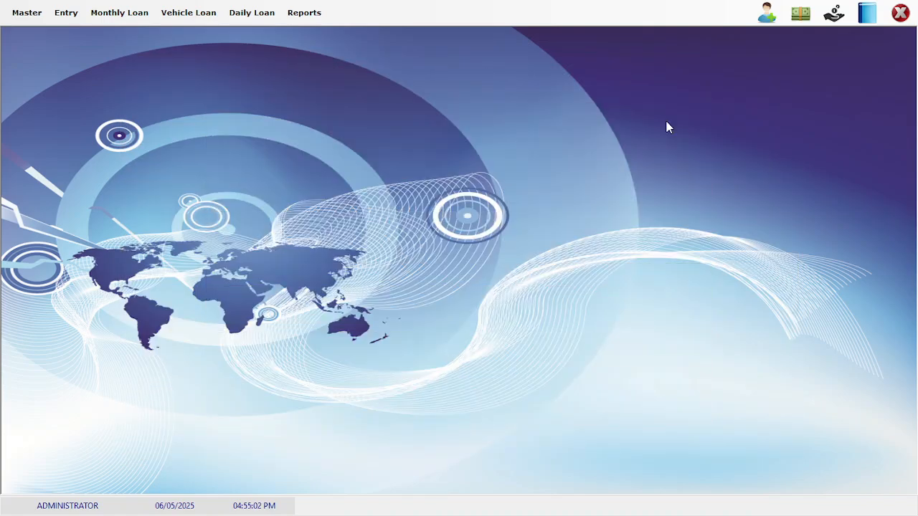
Create the ledger 'owner acccount' under CAPITAL ACCOUNT in Account Master, save it, and close
{"action": "left_click", "coordinate": [20, 14]}
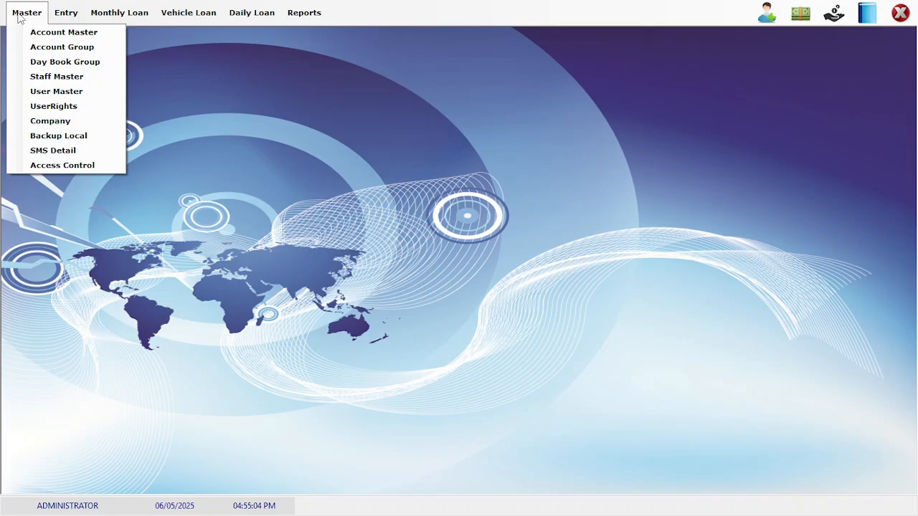
{"action": "left_click", "coordinate": [70, 37]}
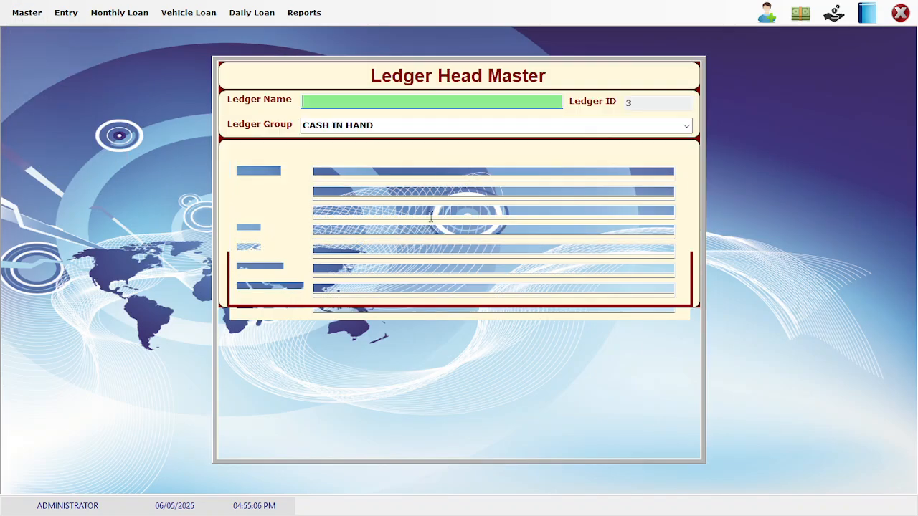
{"action": "type", "text": "owner "}
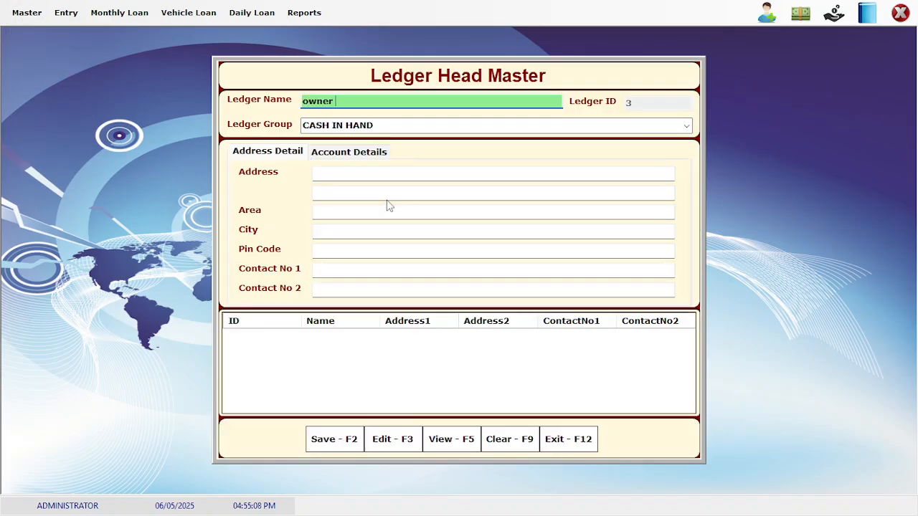
{"action": "type", "text": "acccount"}
{"action": "key", "text": "Return"}
{"action": "type", "text": "cap"}
{"action": "key", "text": "Return"}
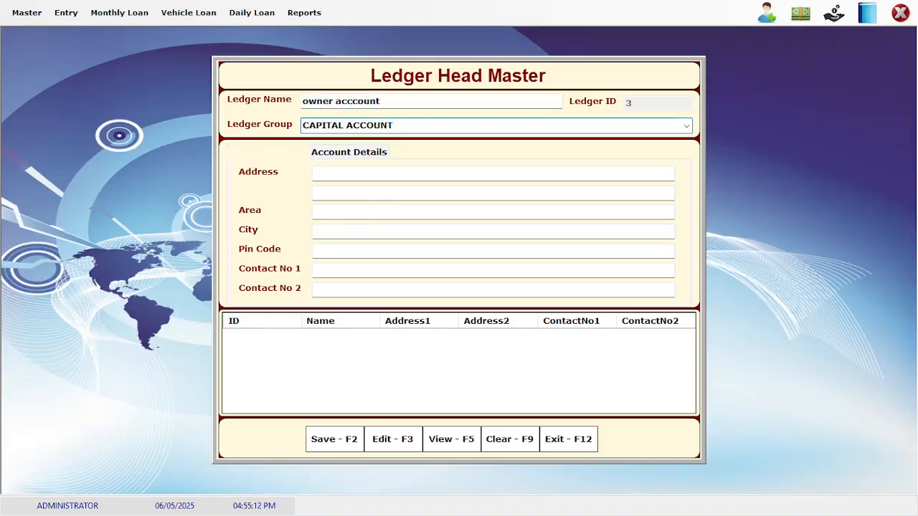
{"action": "left_click", "coordinate": [338, 440]}
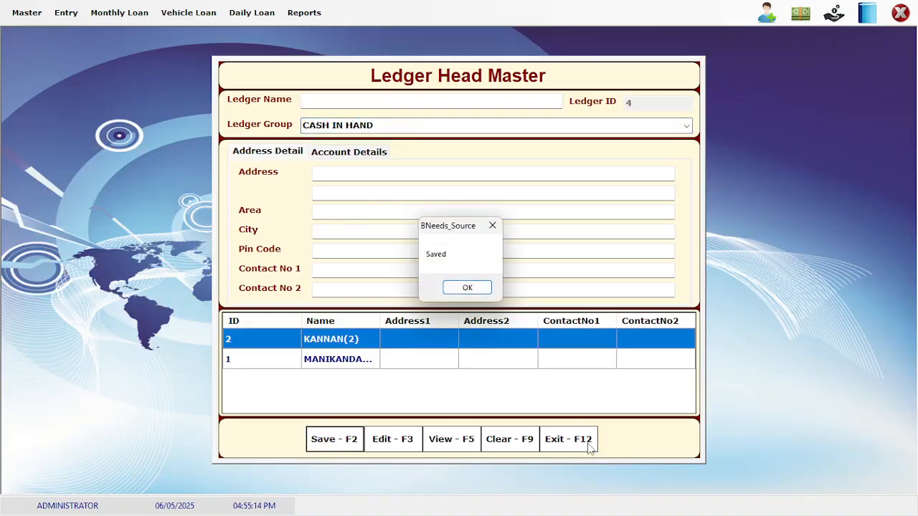
{"action": "key", "text": "Return"}
{"action": "left_click", "coordinate": [563, 446]}
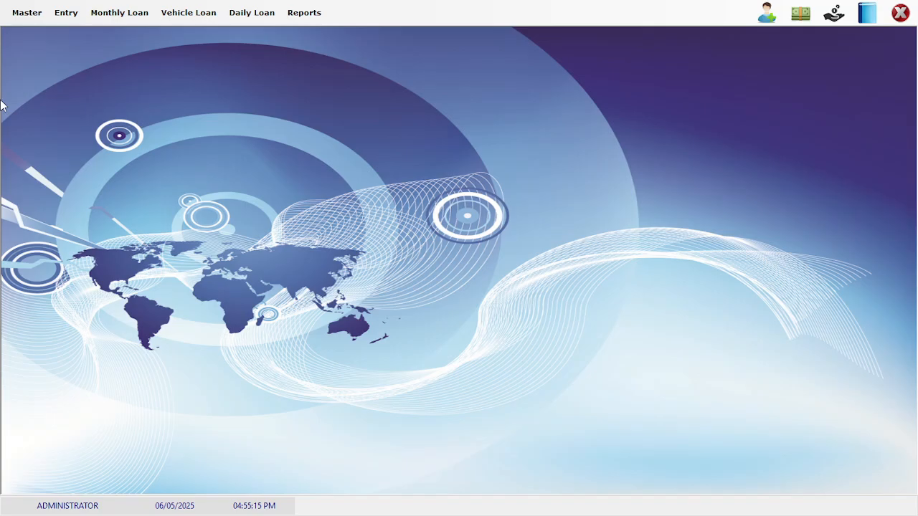
Open User Master and load the ADMINISTRATOR user for editing
{"action": "left_click", "coordinate": [23, 14]}
{"action": "left_click", "coordinate": [52, 106]}
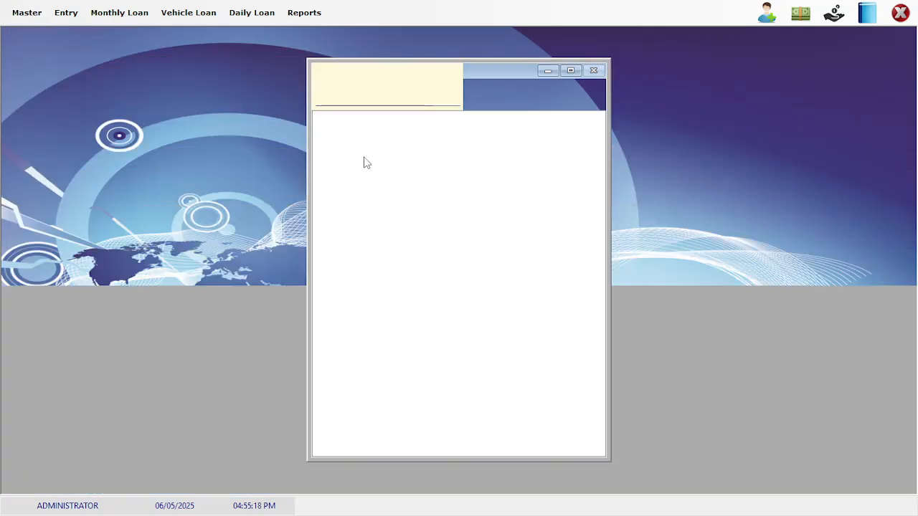
{"action": "left_click", "coordinate": [577, 84]}
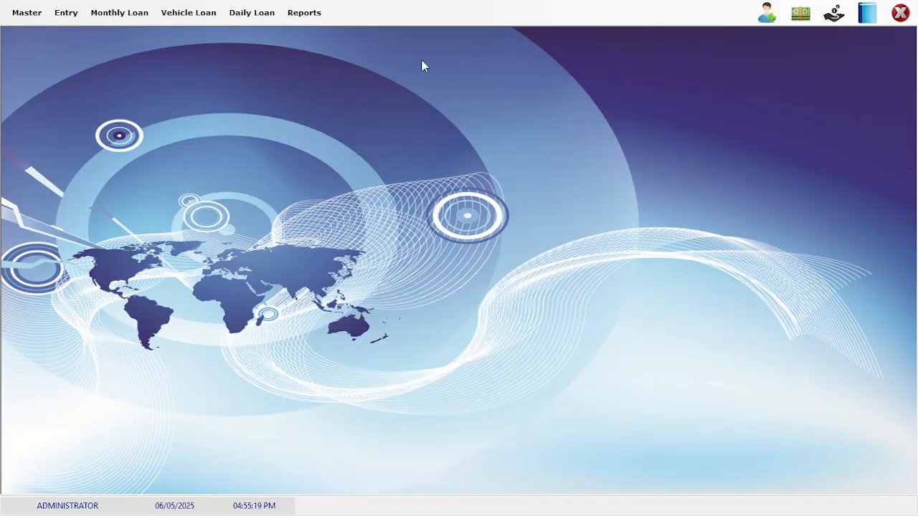
{"action": "left_click", "coordinate": [29, 19]}
{"action": "left_click", "coordinate": [50, 90]}
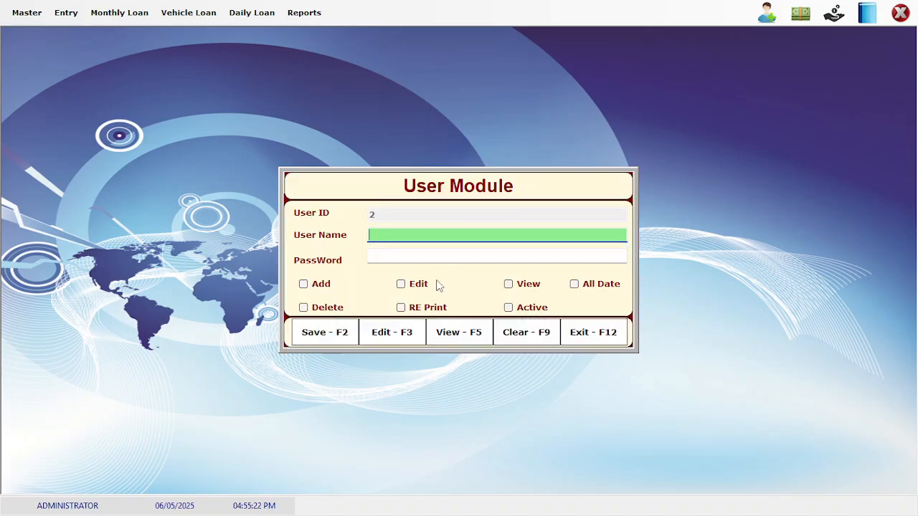
{"action": "left_click", "coordinate": [412, 337]}
{"action": "key", "text": "Down"}
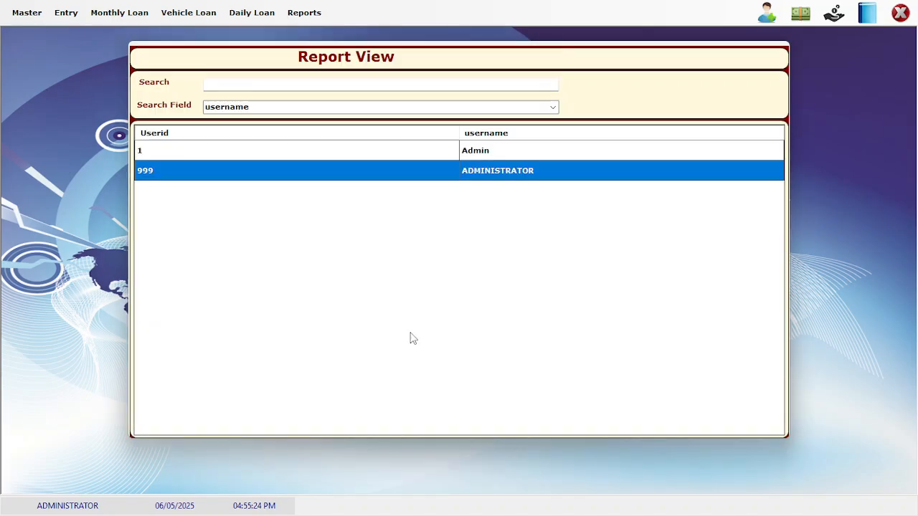
{"action": "key", "text": "Return"}
Grant the administrator All Date access, save, and relaunch BNeeds_Source.exe
{"action": "left_click", "coordinate": [574, 284]}
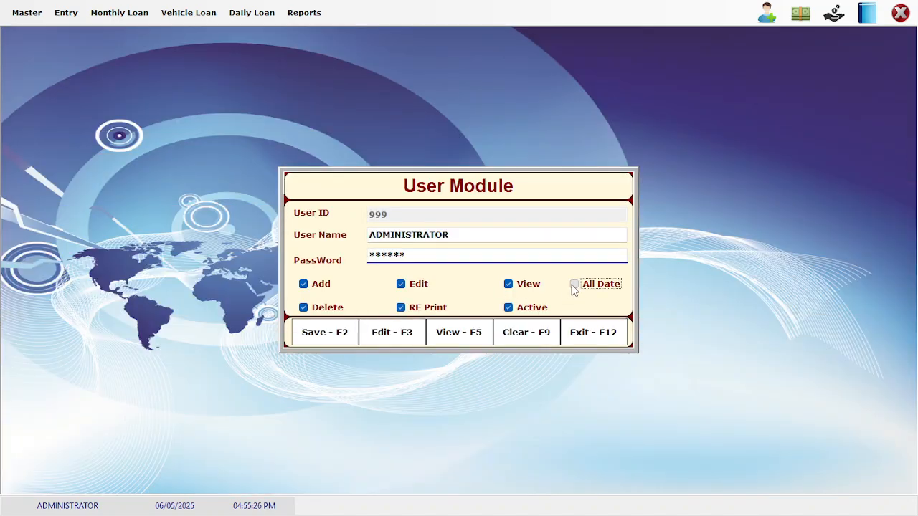
{"action": "left_click", "coordinate": [335, 344]}
{"action": "key", "text": "Return"}
{"action": "left_click", "coordinate": [593, 332]}
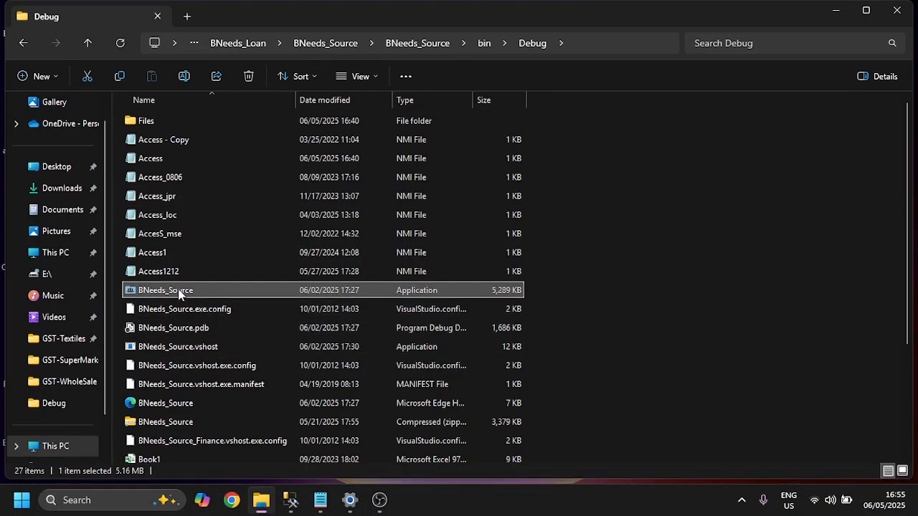
{"action": "double_click", "coordinate": [179, 294]}
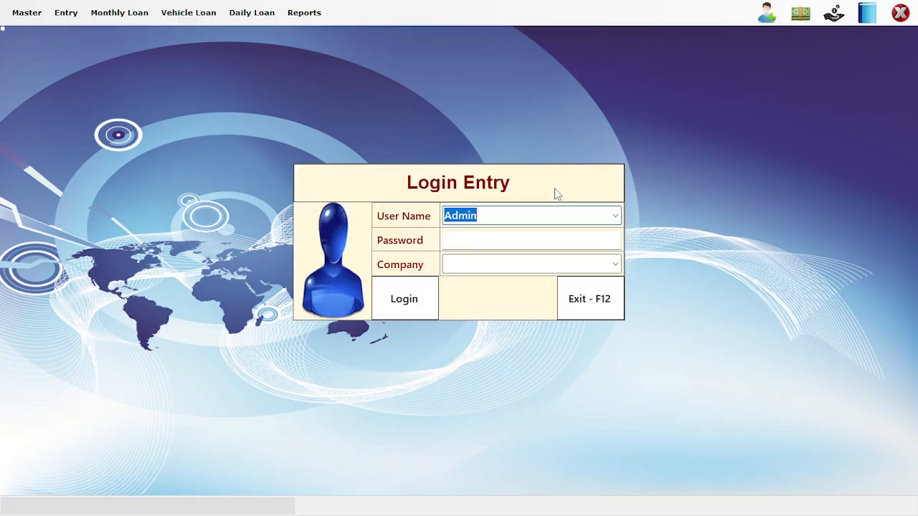
Log in as Administrator with the account password
{"action": "key", "text": "Return"}
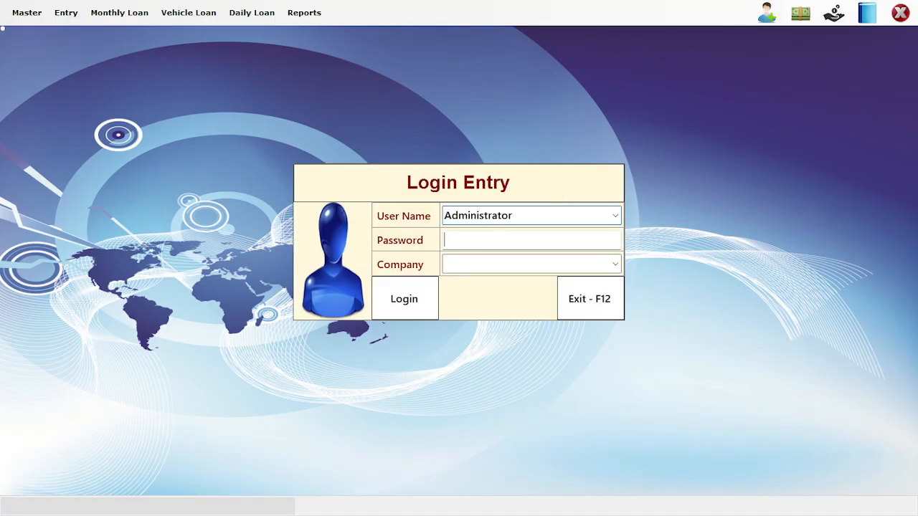
{"action": "type", "text": "****"}
{"action": "key", "text": "Return"}
{"action": "key", "text": "Return"}
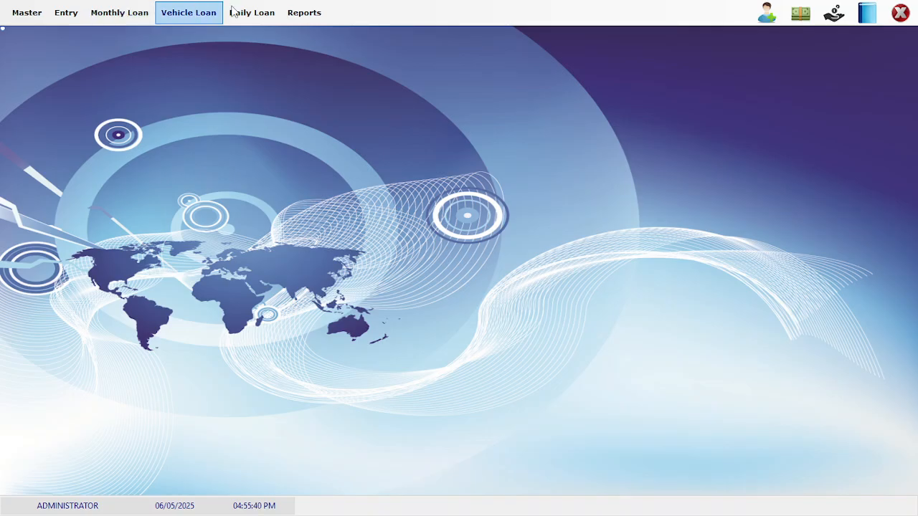
Open Day Book Entry and set the entry date to 01/04/2025
{"action": "left_click", "coordinate": [72, 13]}
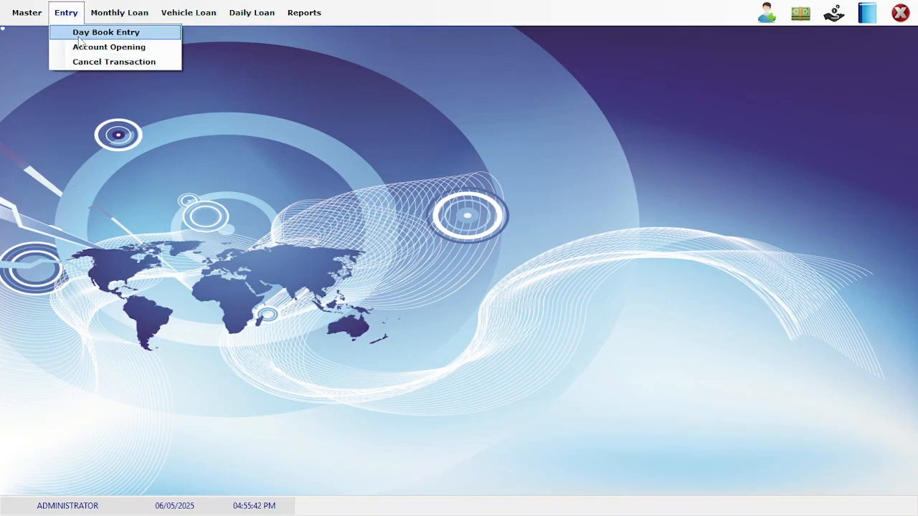
{"action": "left_click", "coordinate": [79, 32]}
{"action": "key", "text": "Return"}
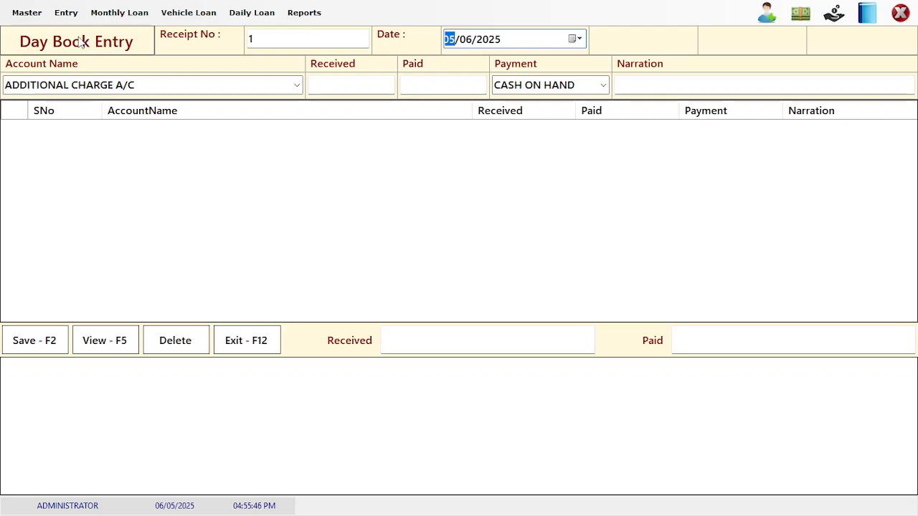
{"action": "type", "text": "1"}
{"action": "key", "text": "Right"}
{"action": "type", "text": "4"}
{"action": "key", "text": "Right"}
{"action": "key", "text": "Return"}
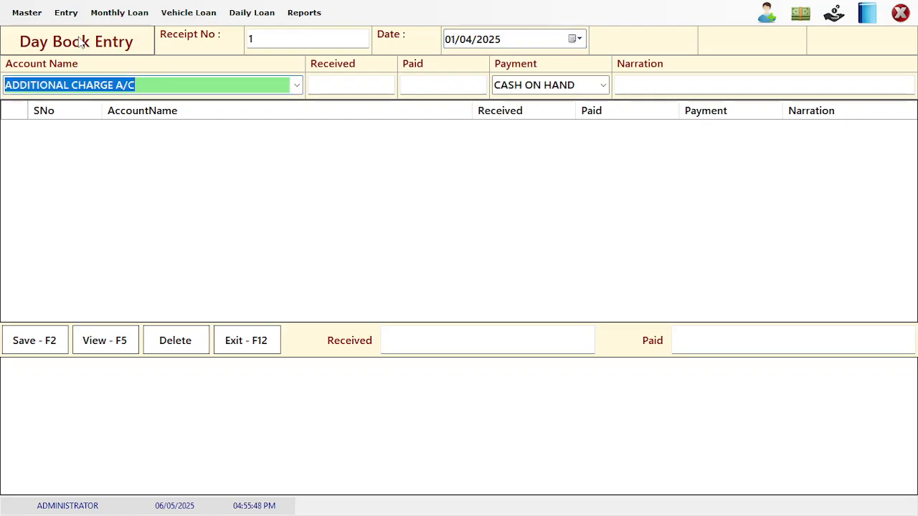
Record 100000 received in cash into owner acccount, save the entry, and close the form
{"action": "type", "text": "owner acccount"}
{"action": "key", "text": "Return"}
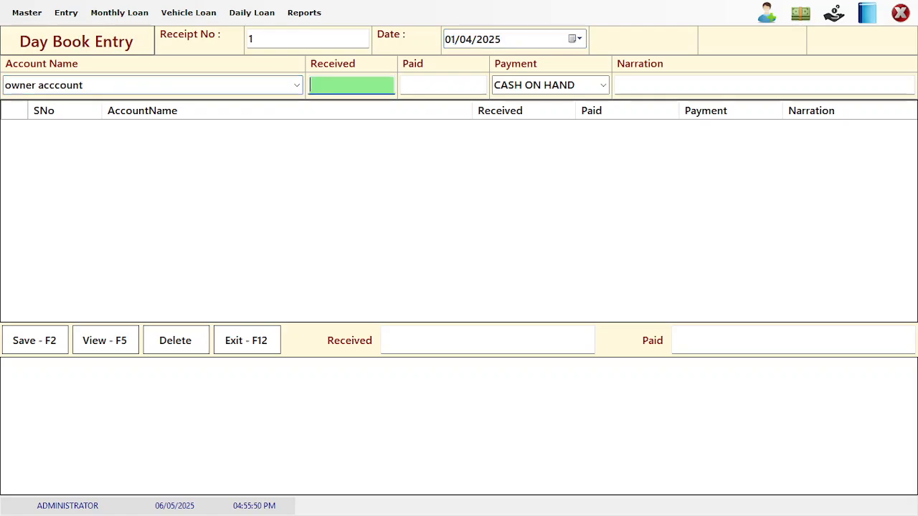
{"action": "key", "text": "Return"}
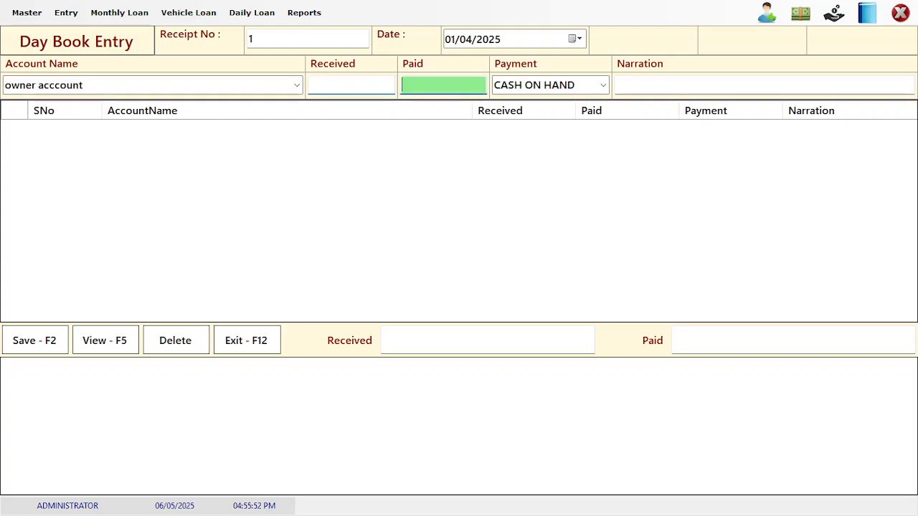
{"action": "key", "text": "shift+Tab"}
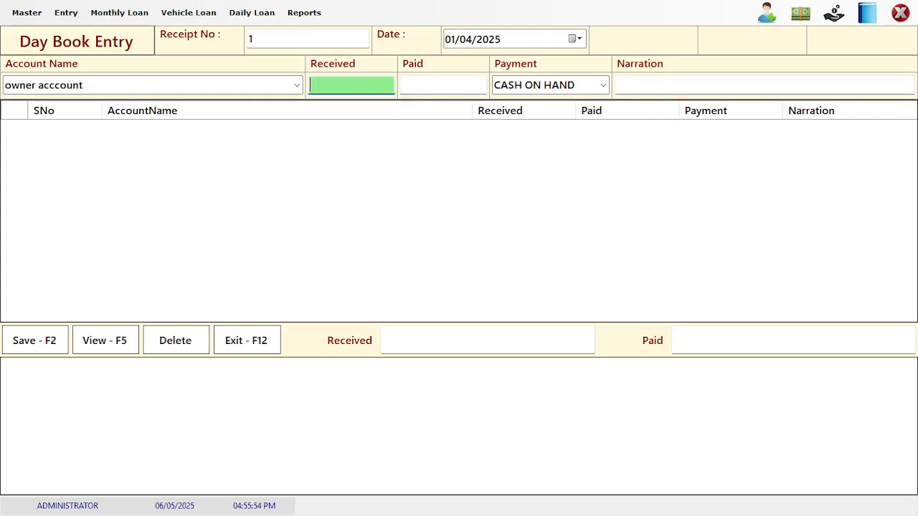
{"action": "type", "text": "1000"}
{"action": "key", "text": "Return"}
{"action": "key", "text": "Return"}
{"action": "key", "text": "Return"}
{"action": "key", "text": "Return"}
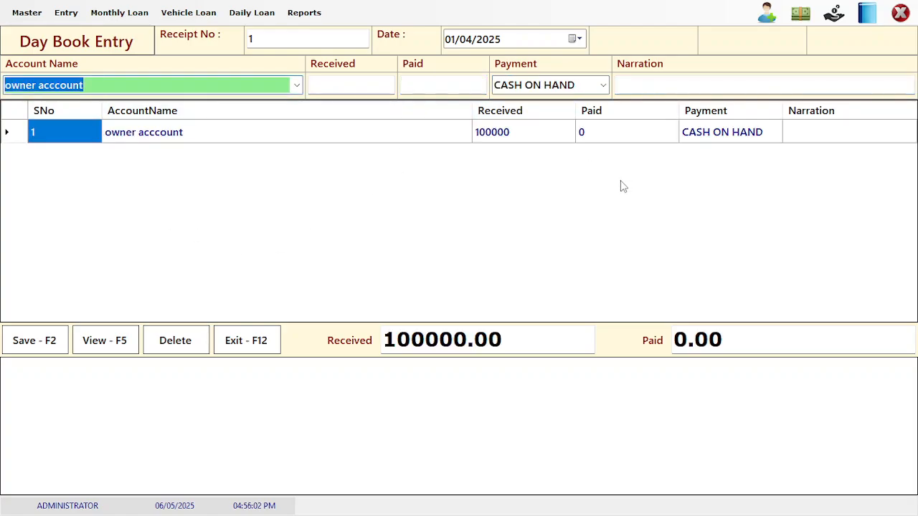
{"action": "left_click", "coordinate": [31, 336]}
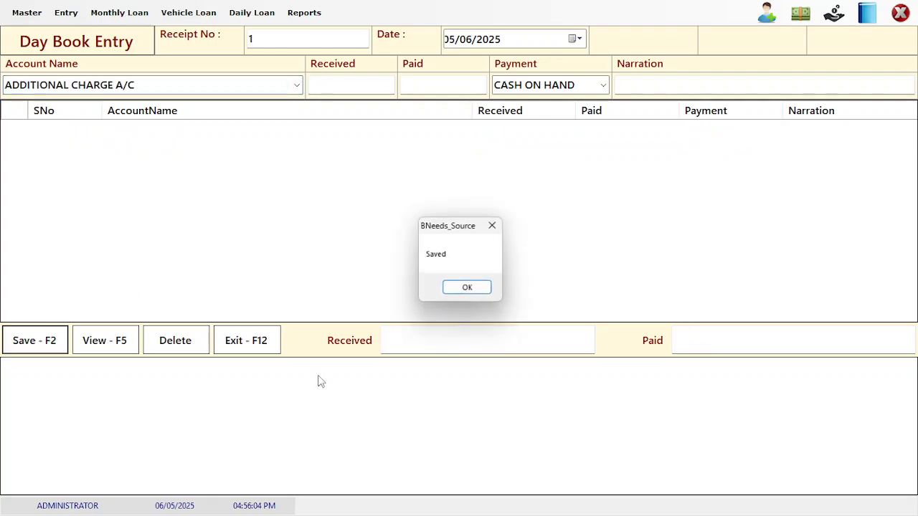
{"action": "key", "text": "Return"}
{"action": "left_click", "coordinate": [237, 342]}
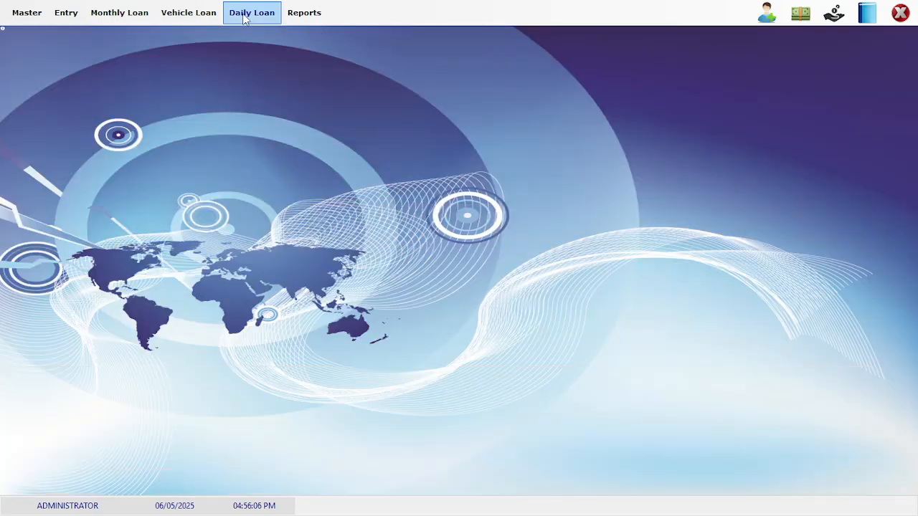
Set the DayBook Report start date to 01-05-2025 and show the daily summary
{"action": "left_click", "coordinate": [243, 18]}
{"action": "left_click", "coordinate": [307, 16]}
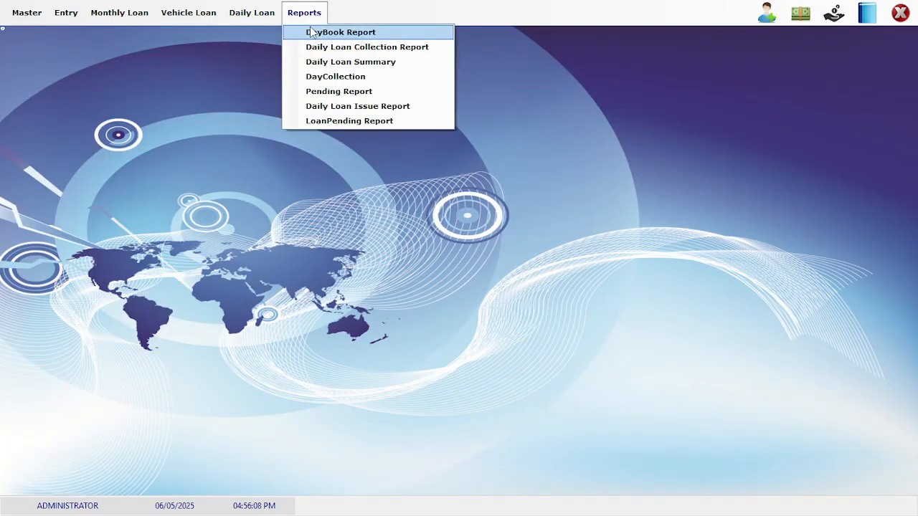
{"action": "left_click", "coordinate": [311, 34]}
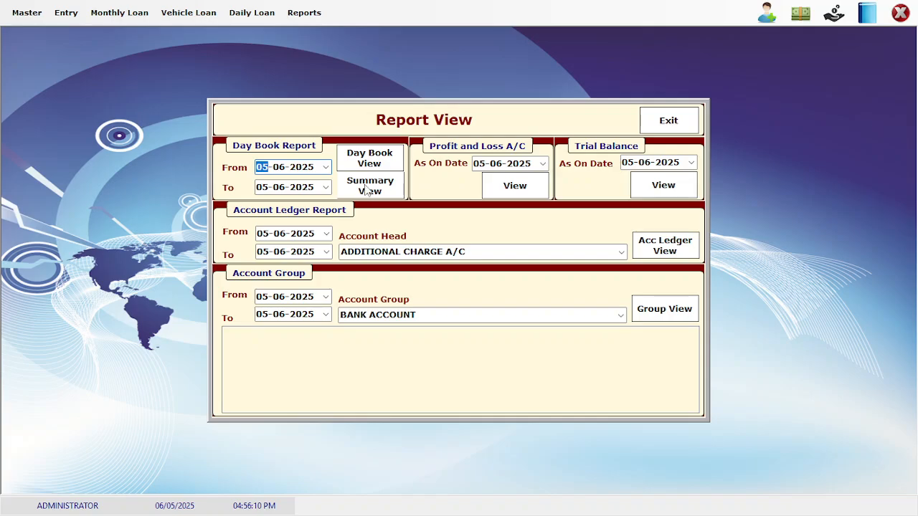
{"action": "key", "text": "Right"}
{"action": "key", "text": "Left"}
{"action": "key", "text": "Right"}
{"action": "key", "text": "Left"}
{"action": "type", "text": "1"}
{"action": "key", "text": "Right"}
{"action": "type", "text": "5"}
{"action": "left_click", "coordinate": [367, 187]}
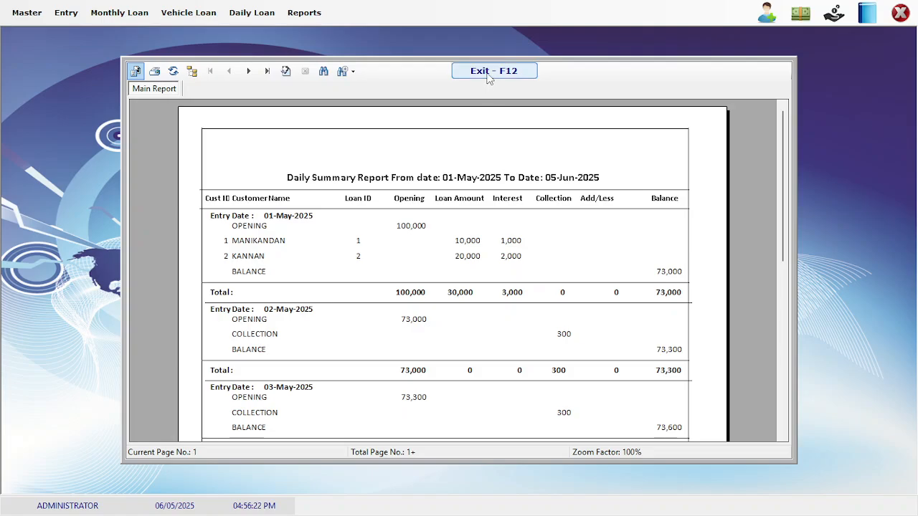
Review 01-May opening 100,000, interest 3,000, balance 73,000, and 02-May collection 300
{"action": "left_click", "coordinate": [396, 227]}
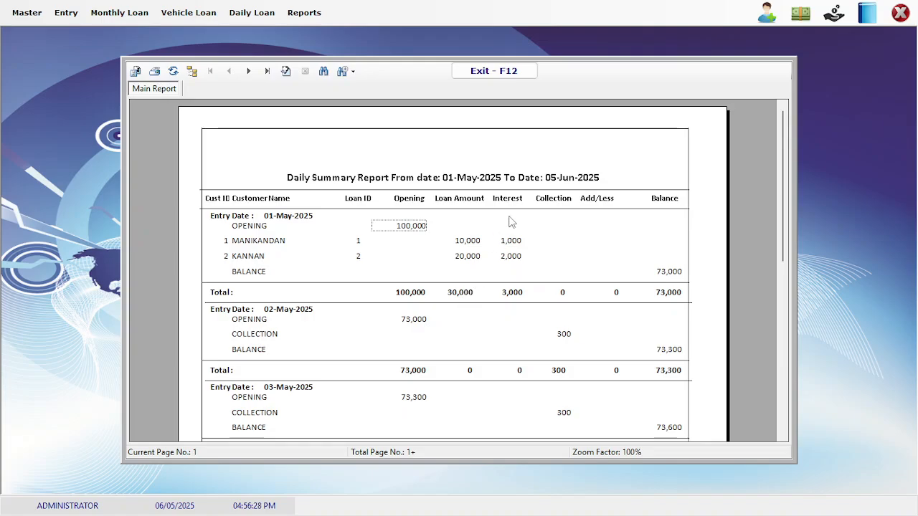
{"action": "left_click", "coordinate": [513, 293]}
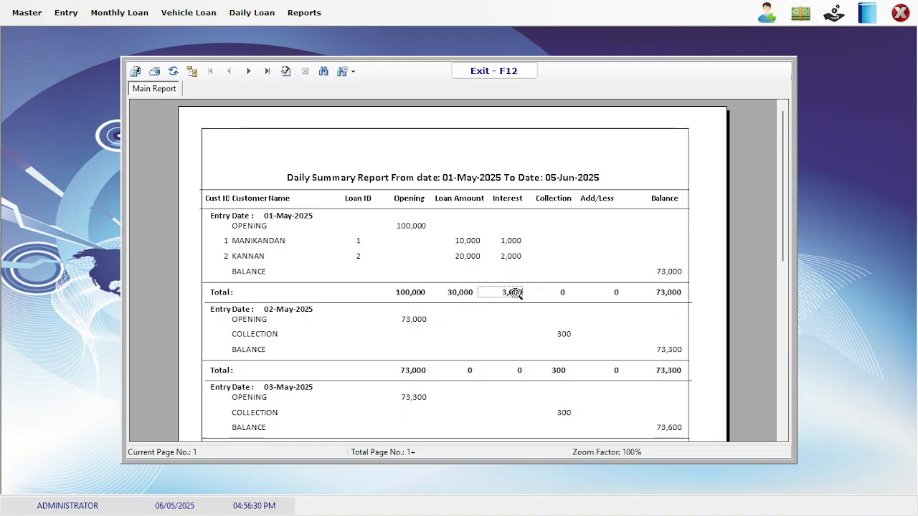
{"action": "left_click", "coordinate": [666, 292]}
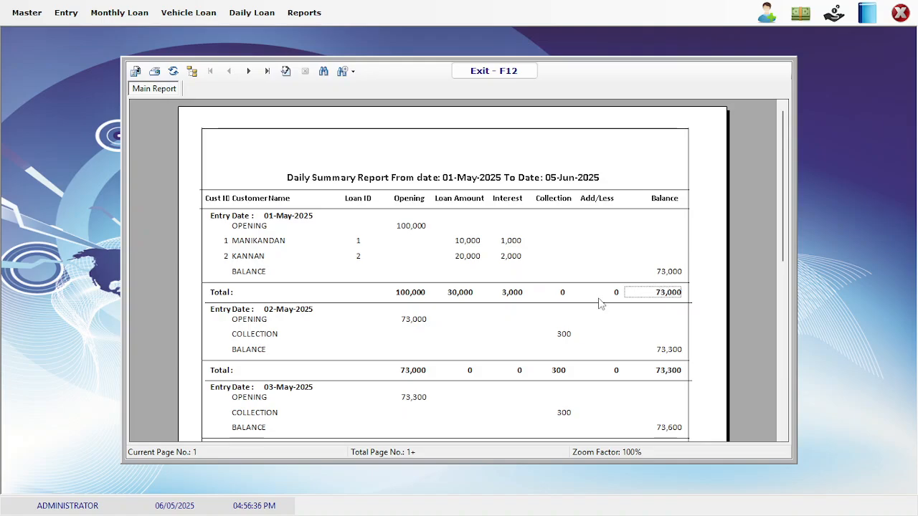
{"action": "left_click", "coordinate": [416, 326]}
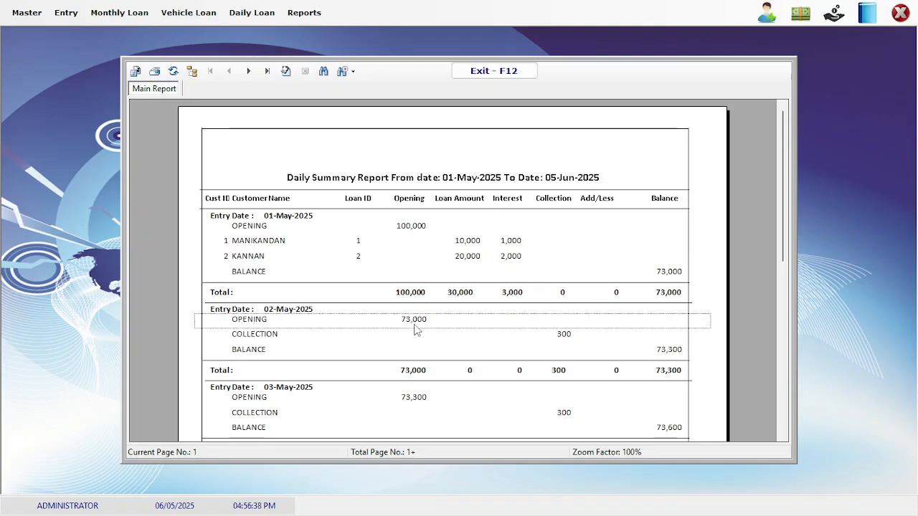
{"action": "left_click", "coordinate": [570, 339]}
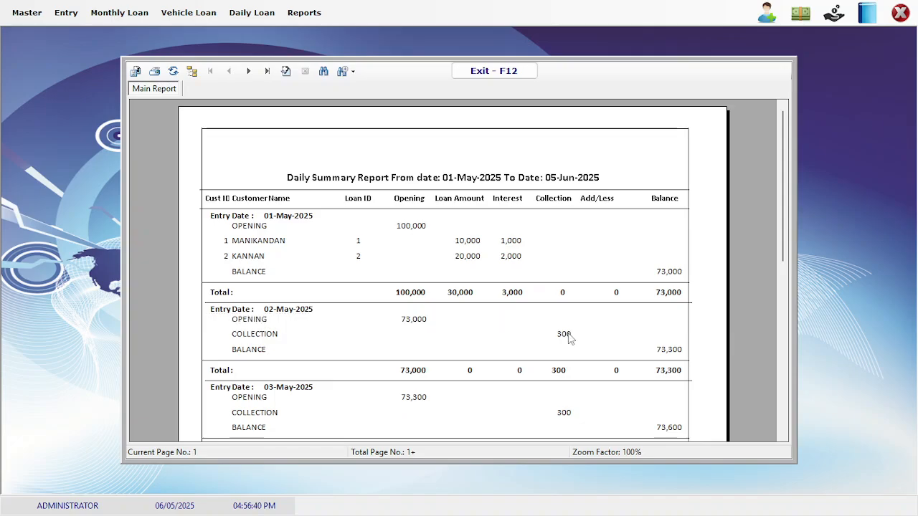
{"action": "left_click", "coordinate": [660, 356]}
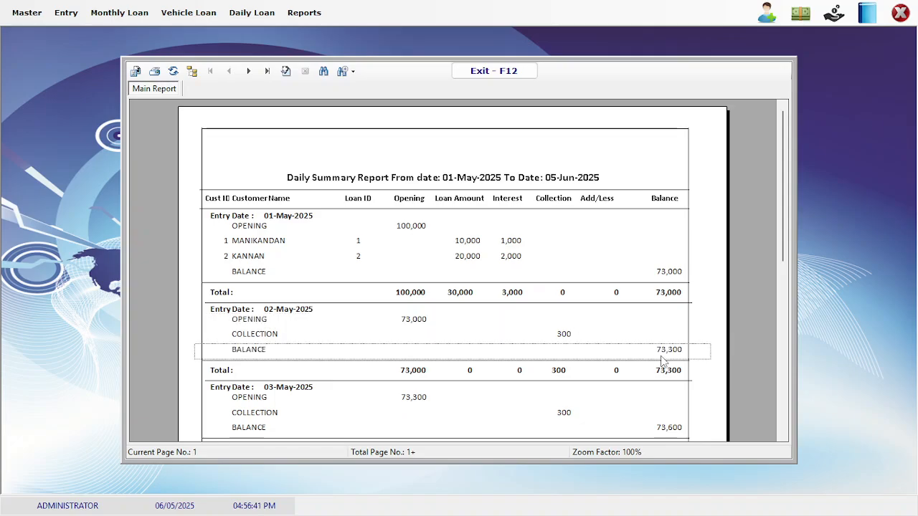
Scroll through the summary, go to page 2, then close the preview
{"action": "left_click", "coordinate": [783, 436]}
{"action": "left_click", "coordinate": [782, 436]}
{"action": "left_click", "coordinate": [783, 437]}
{"action": "left_click", "coordinate": [783, 437]}
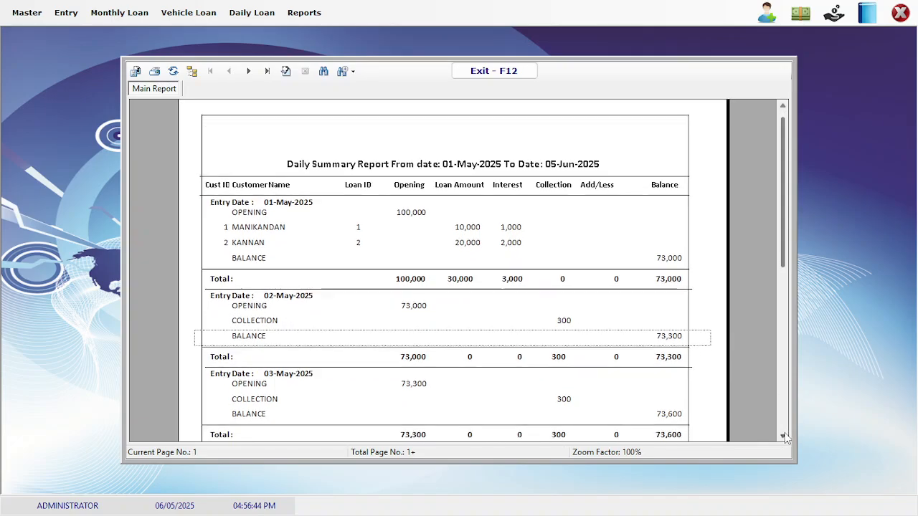
{"action": "left_click", "coordinate": [783, 436]}
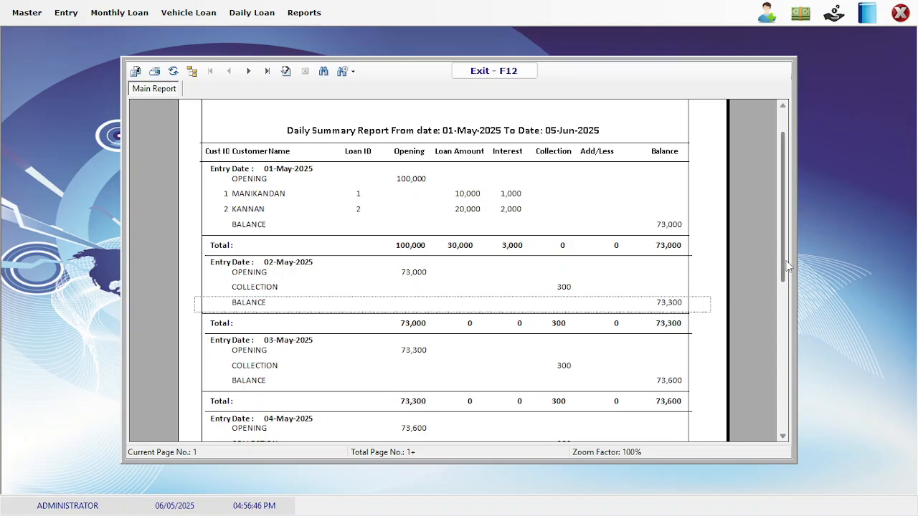
{"action": "left_click_drag", "start_coordinate": [787, 267], "coordinate": [794, 383]}
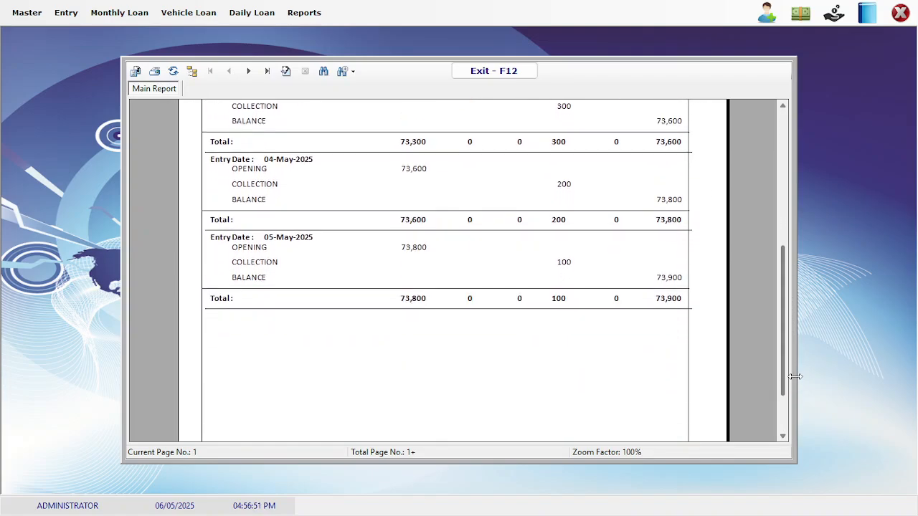
{"action": "left_click", "coordinate": [248, 71]}
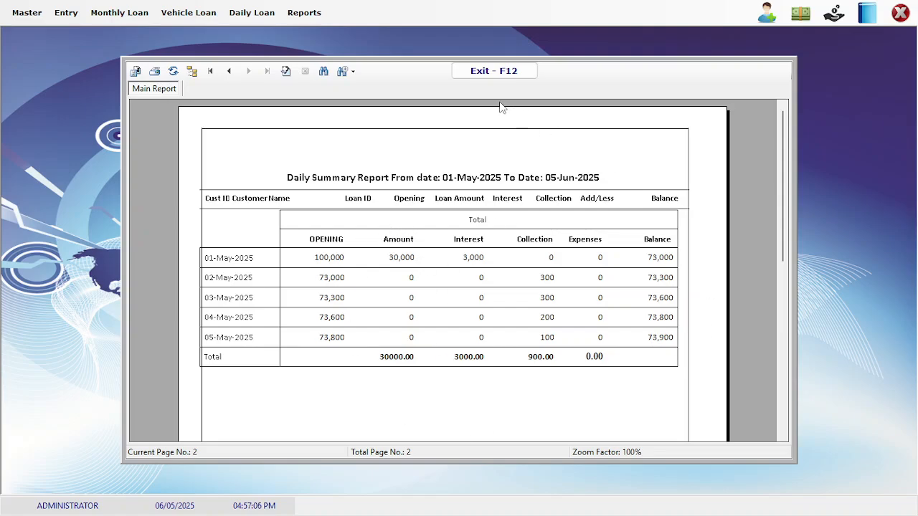
{"action": "left_click", "coordinate": [474, 75]}
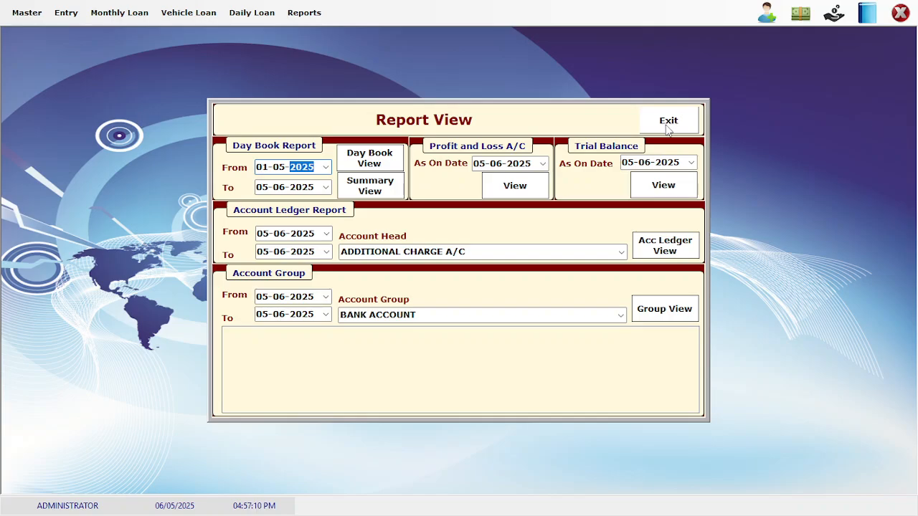
Open the 05-06-2025 trial balance and check the debits: MANIKANDAN 9700, KANNAN 19400, sundry debtors, cash in hand
{"action": "left_click", "coordinate": [649, 188]}
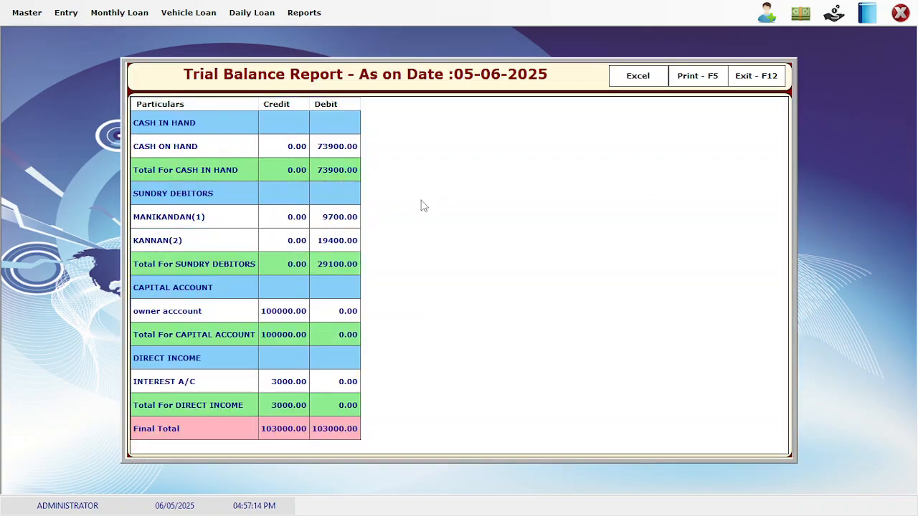
{"action": "left_click", "coordinate": [345, 219]}
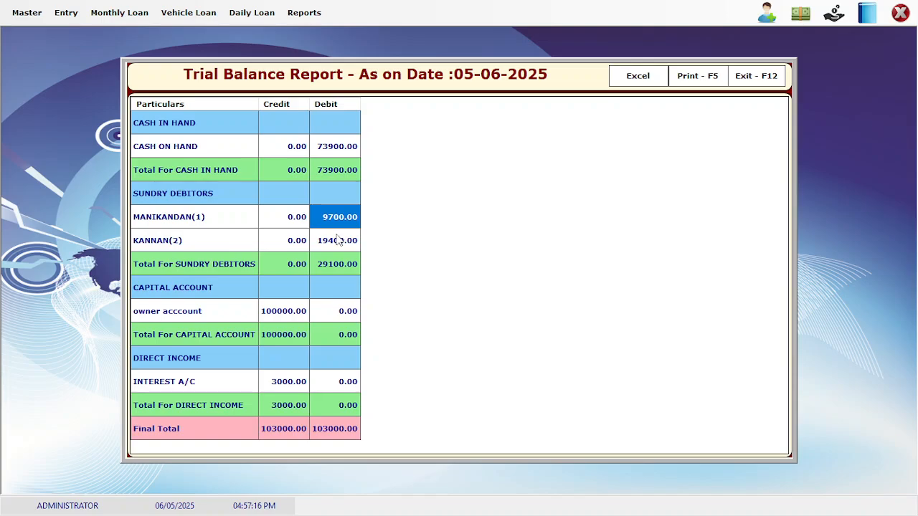
{"action": "left_click", "coordinate": [334, 244]}
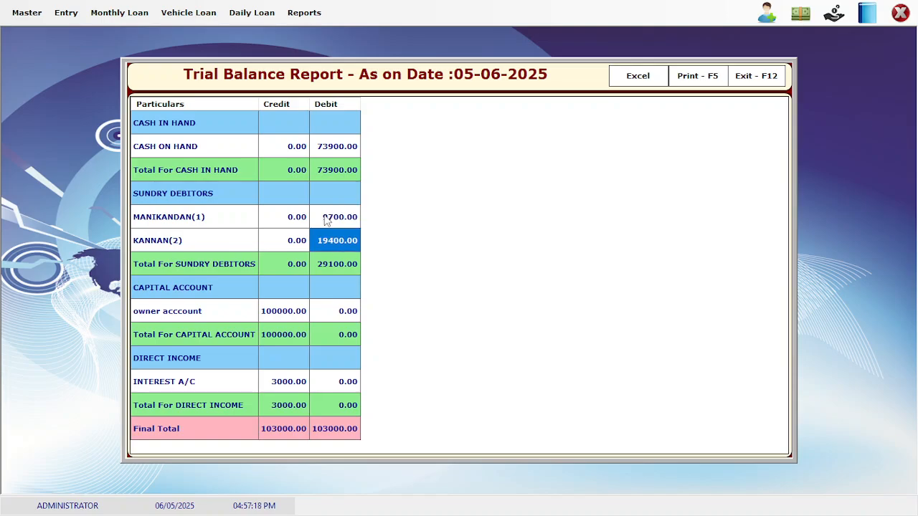
{"action": "left_click", "coordinate": [330, 270]}
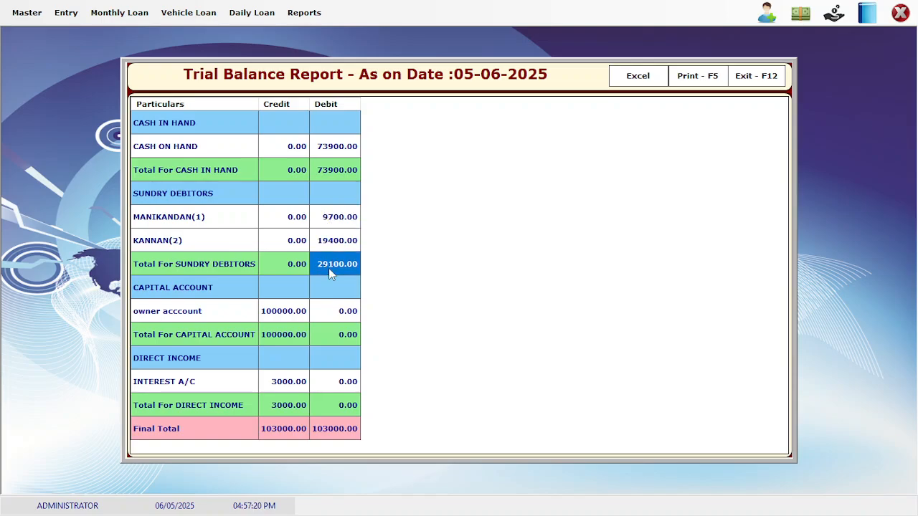
{"action": "left_click", "coordinate": [344, 170]}
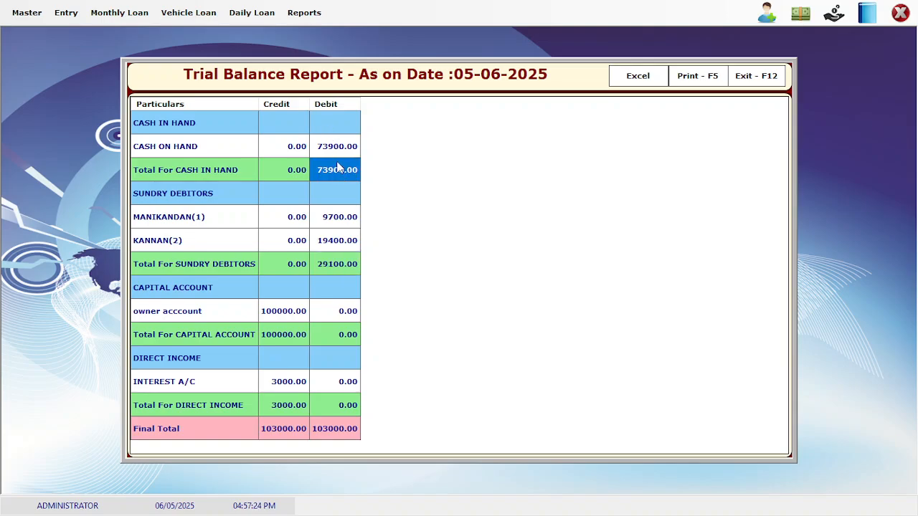
Check the credits (INTEREST A/C 3000, capital, owner 100000), then close the trial balance and Report View
{"action": "left_click", "coordinate": [276, 390]}
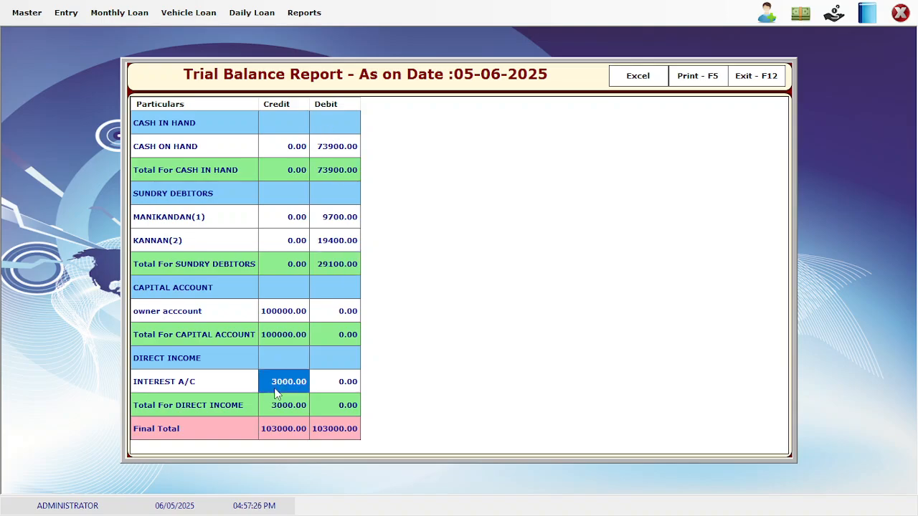
{"action": "left_click", "coordinate": [284, 339]}
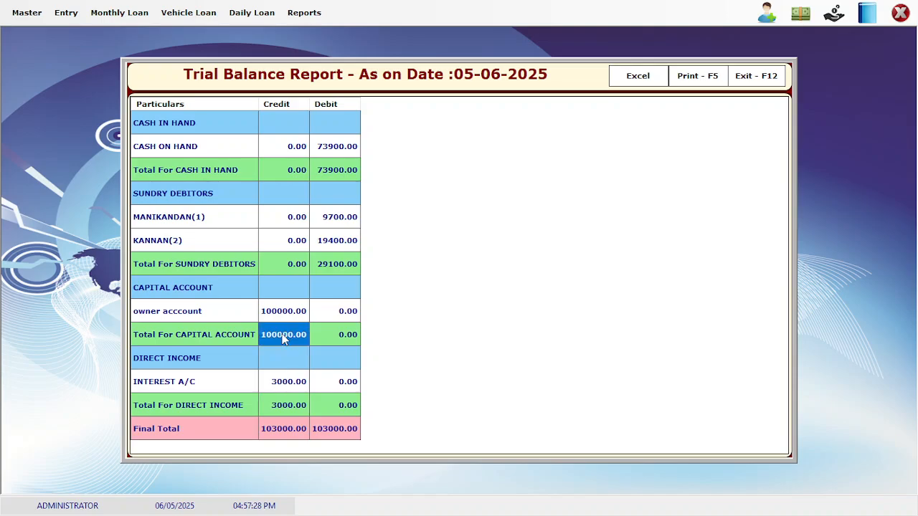
{"action": "left_click", "coordinate": [278, 320]}
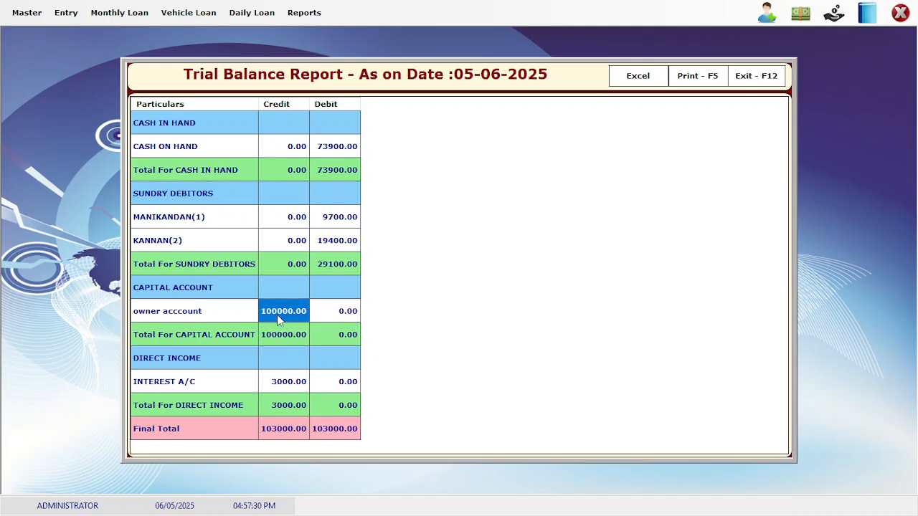
{"action": "left_click", "coordinate": [761, 76]}
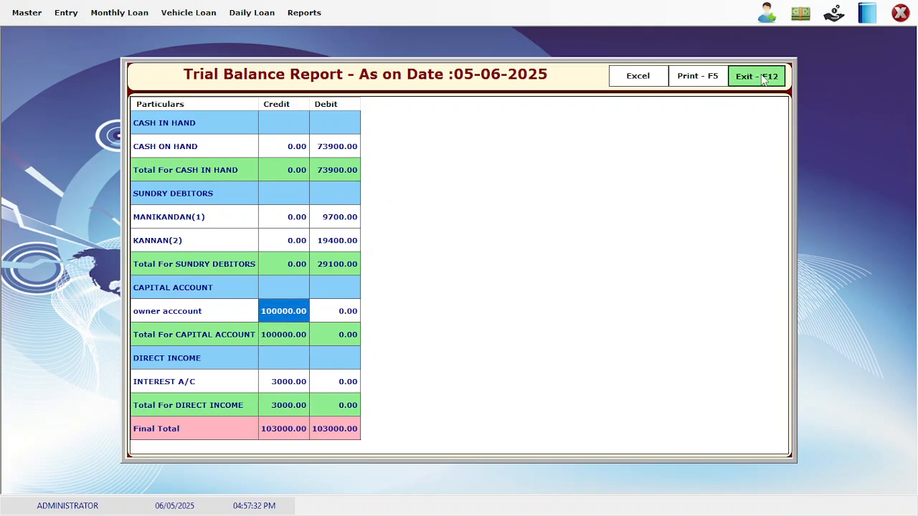
{"action": "left_click", "coordinate": [668, 120]}
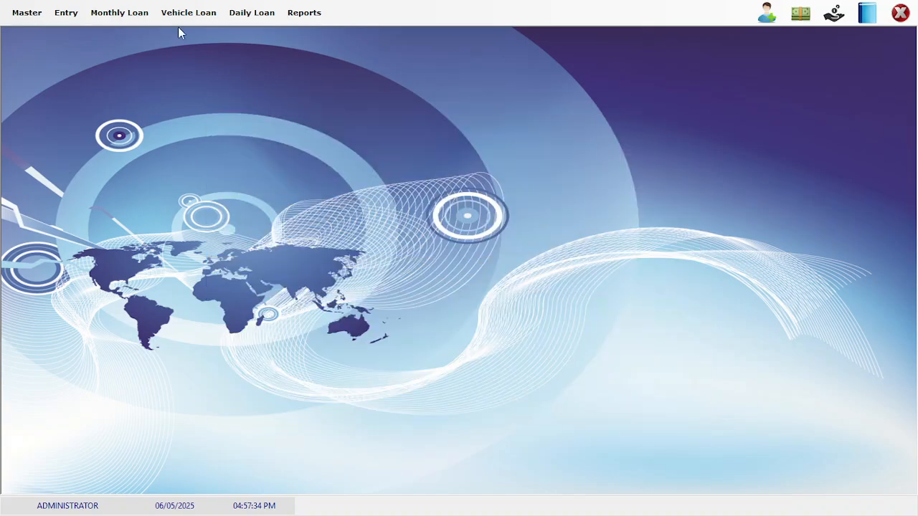
Start a new ledger in Account Master named PETROL EXP
{"action": "left_click", "coordinate": [26, 20]}
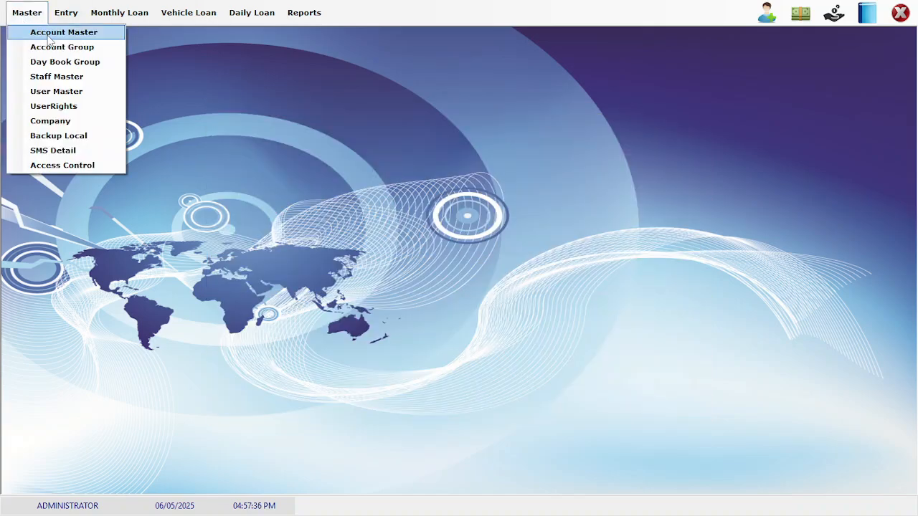
{"action": "left_click", "coordinate": [50, 36]}
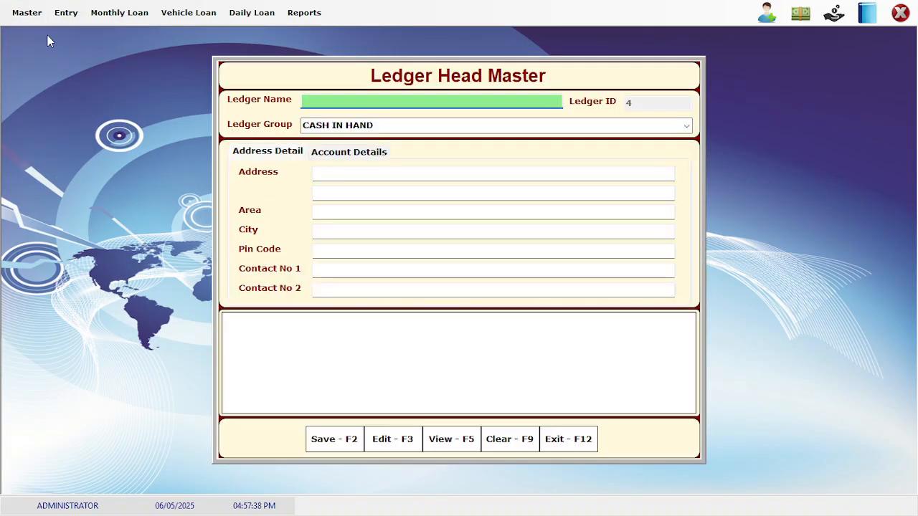
{"action": "type", "text": "petrol"}
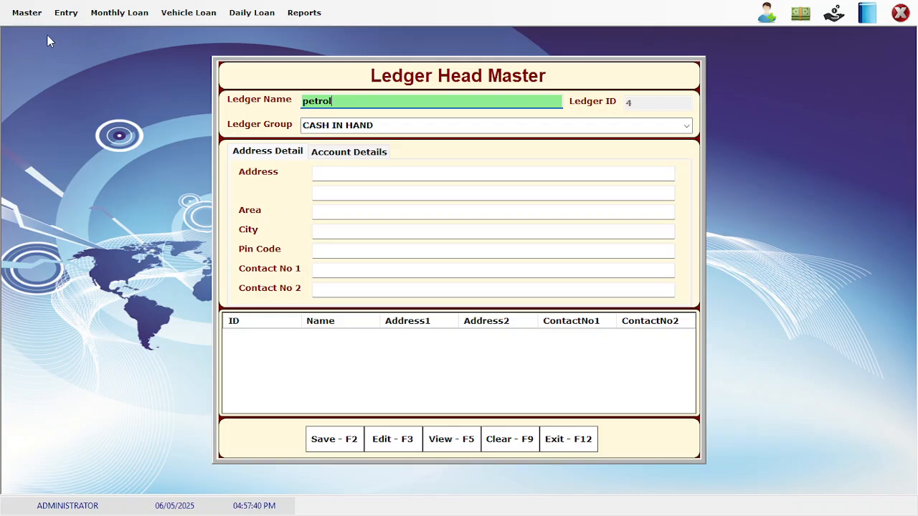
{"action": "key", "text": "BackSpace"}
{"action": "key", "text": "BackSpace"}
{"action": "key", "text": "BackSpace"}
{"action": "key", "text": "BackSpace"}
{"action": "key", "text": "BackSpace"}
{"action": "key", "text": "BackSpace"}
{"action": "type", "text": "OET"}
{"action": "key", "text": "BackSpace"}
{"action": "key", "text": "BackSpace"}
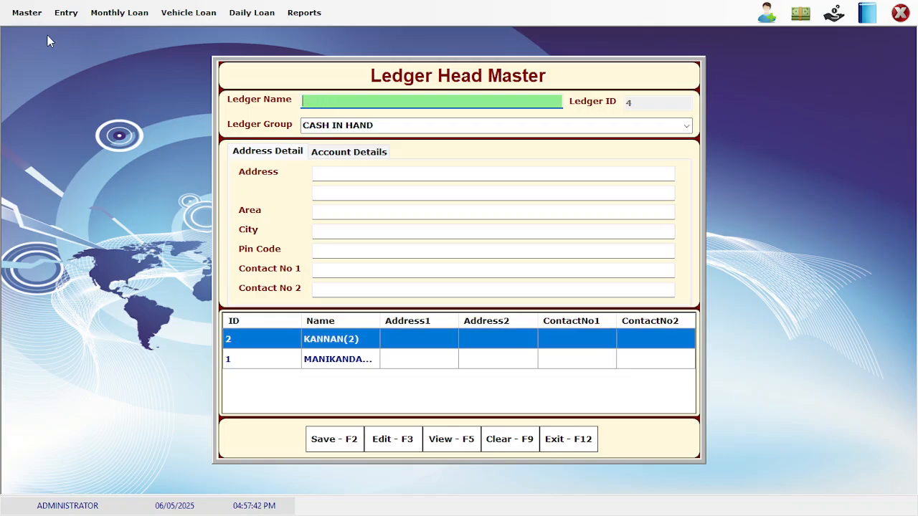
{"action": "type", "text": "PEKTROL EXP"}
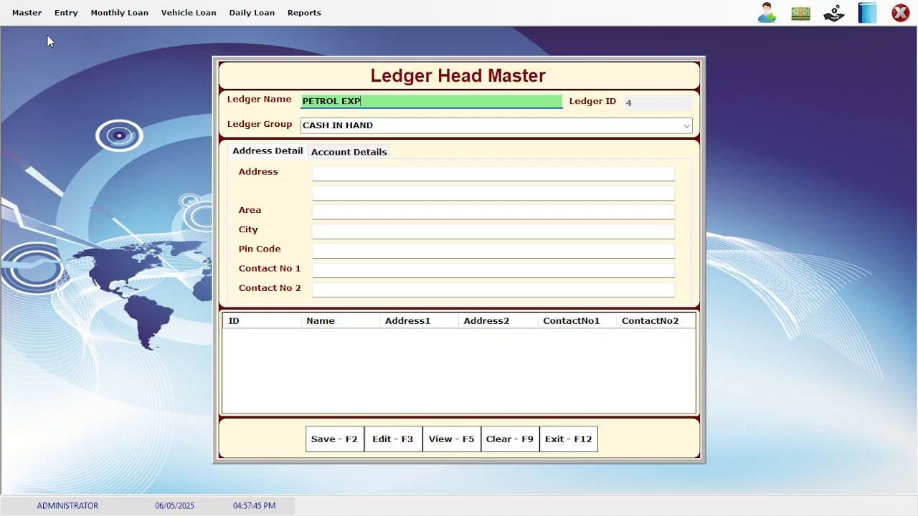
{"action": "key", "text": "Return"}
Put the ledger in the DIRECT EXPENSES group, save it and close the form
{"action": "type", "text": "D"}
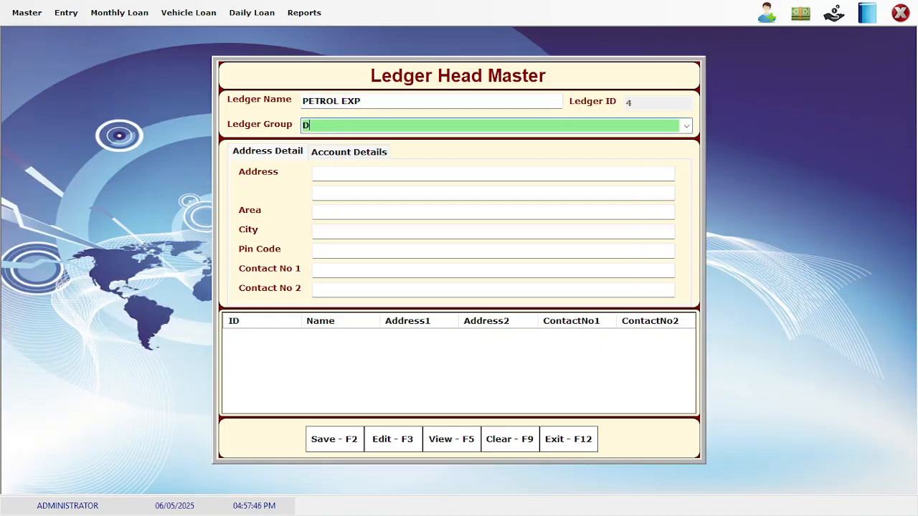
{"action": "type", "text": "IRECT EXPENSES"}
{"action": "key", "text": "Return"}
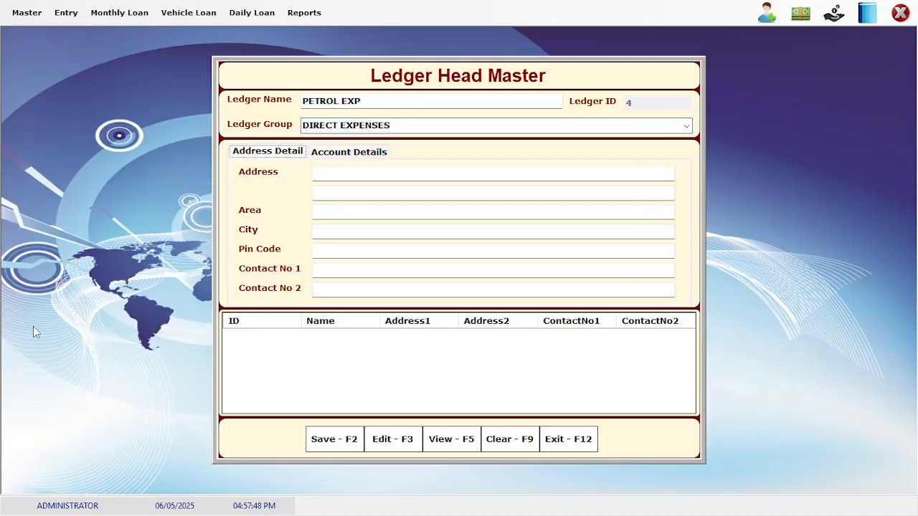
{"action": "left_click", "coordinate": [323, 444]}
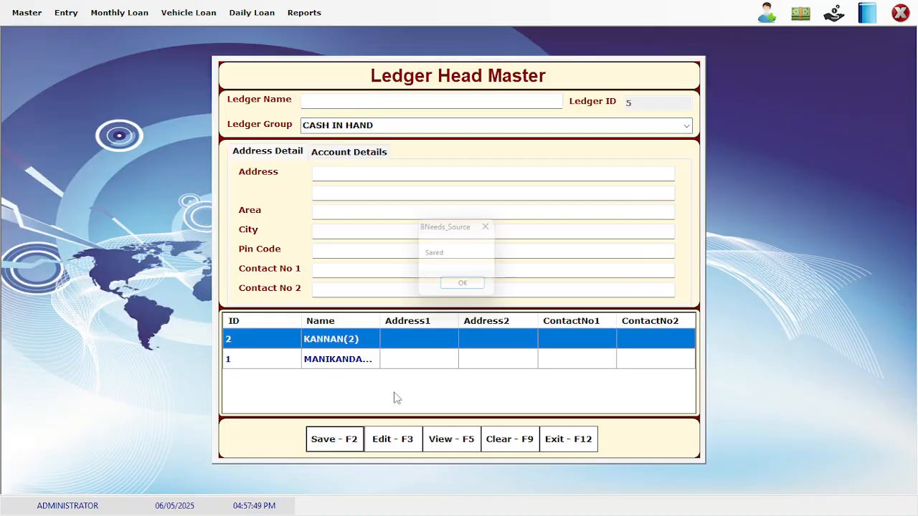
{"action": "left_click", "coordinate": [570, 440]}
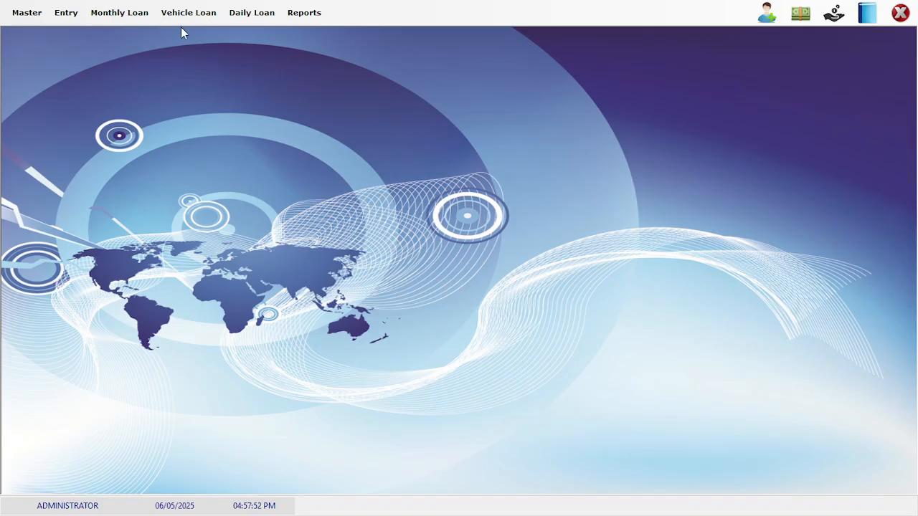
Start a Day Book Entry dated 03/05/2025
{"action": "left_click", "coordinate": [81, 12]}
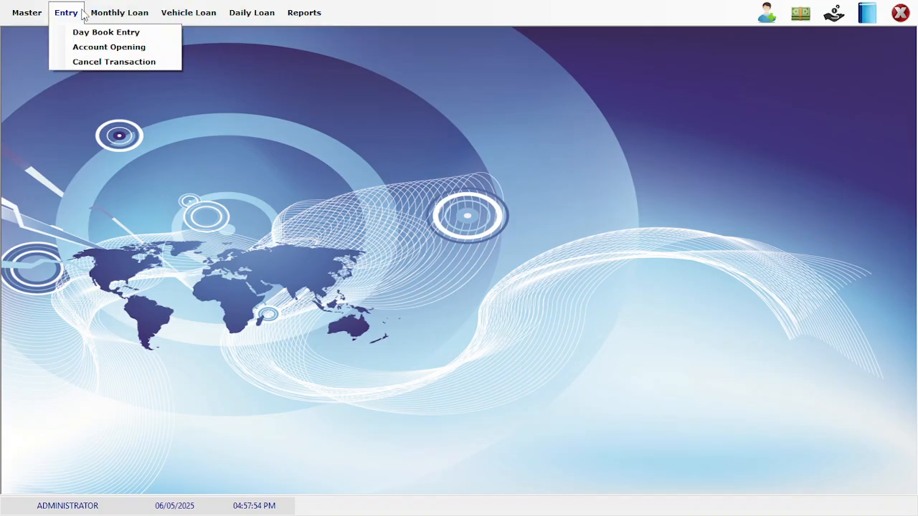
{"action": "left_click", "coordinate": [74, 32]}
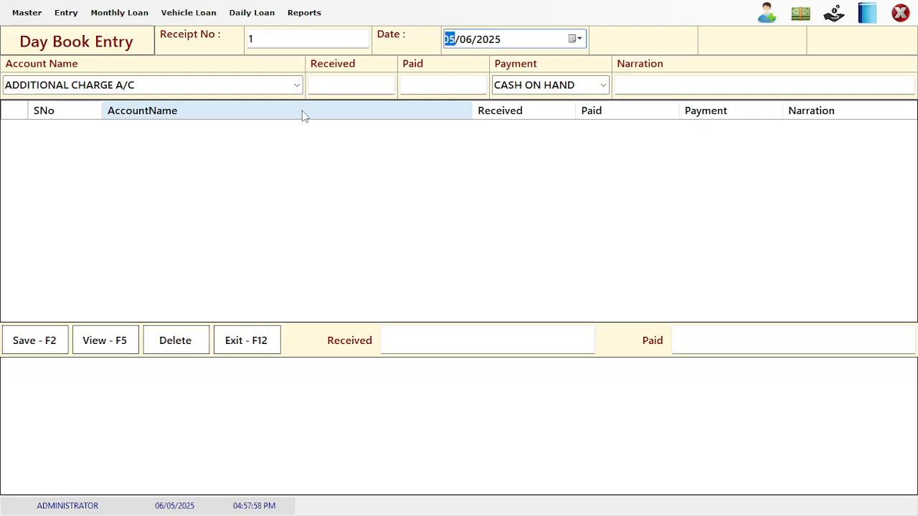
{"action": "type", "text": "3105"}
{"action": "key", "text": "Return"}
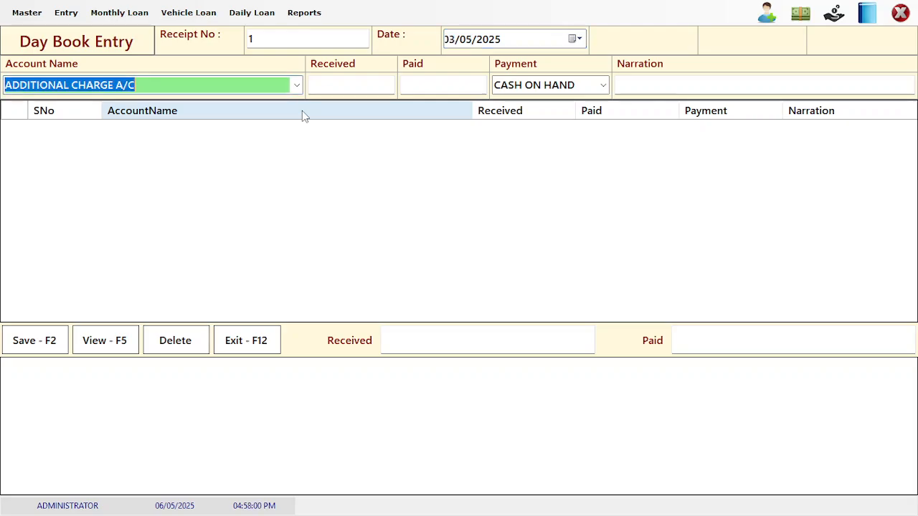
Enter a cash-on-hand payment of 500 to the PETROL EXP account
{"action": "type", "text": "PET"}
{"action": "key", "text": "Down"}
{"action": "key", "text": "Return"}
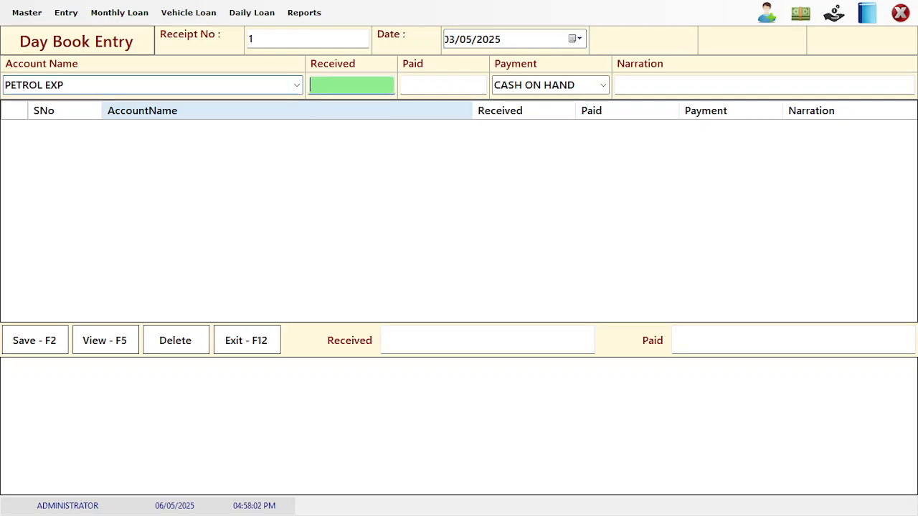
{"action": "key", "text": "Return"}
{"action": "type", "text": "500"}
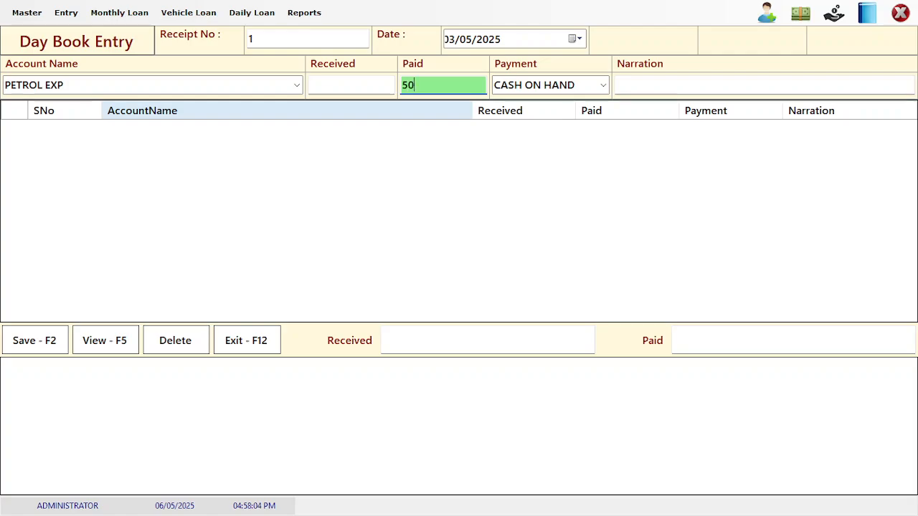
{"action": "key", "text": "Return"}
{"action": "key", "text": "Return"}
Add a narration naming the payee, then add the line, save the entry and close the form
{"action": "type", "text": "TO "}
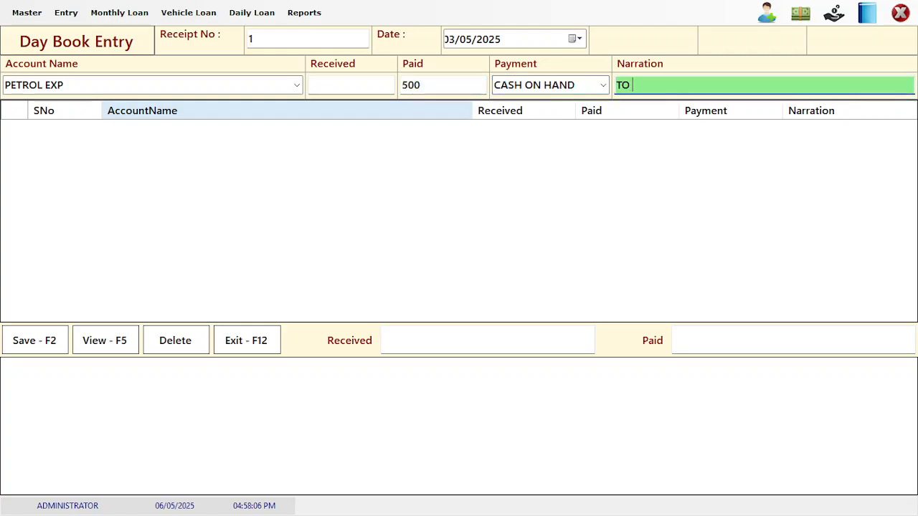
{"action": "type", "text": "M"}
{"action": "key", "text": "BackSpace"}
{"action": "type", "text": "SELVAM"}
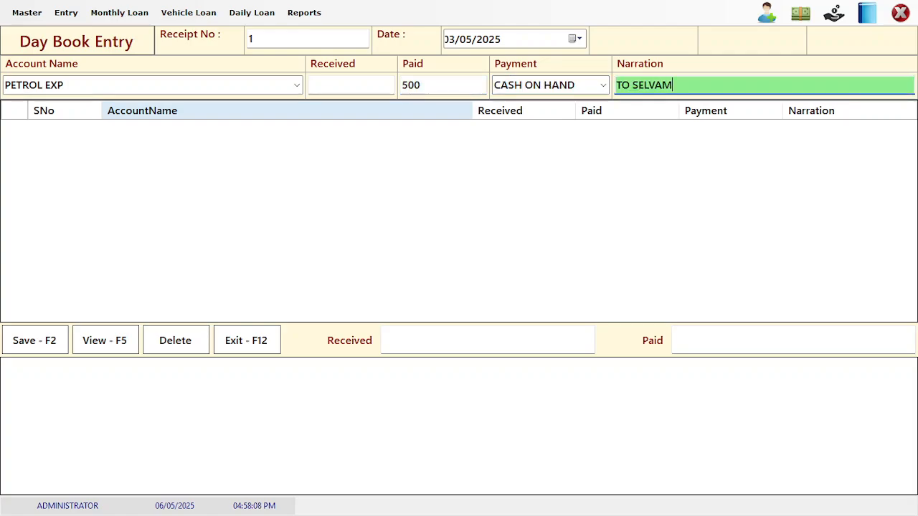
{"action": "key", "text": "Return"}
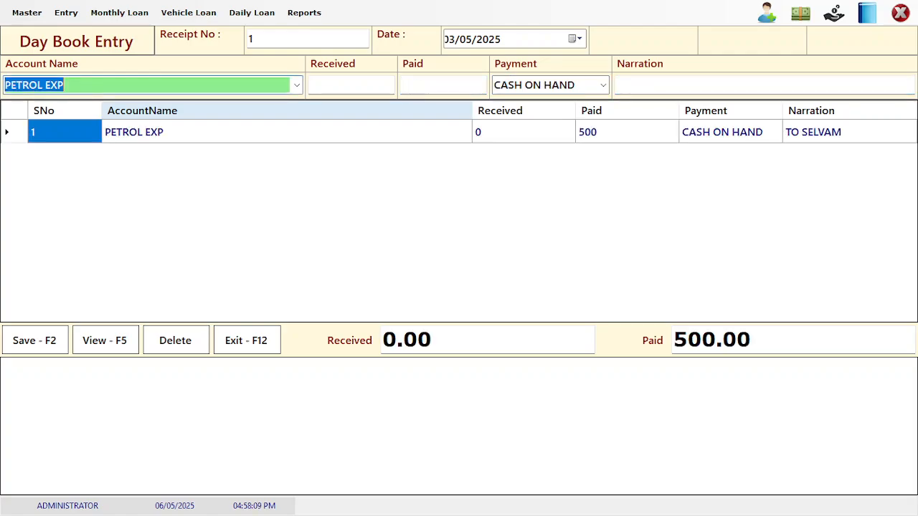
{"action": "left_click", "coordinate": [16, 341]}
{"action": "key", "text": "Return"}
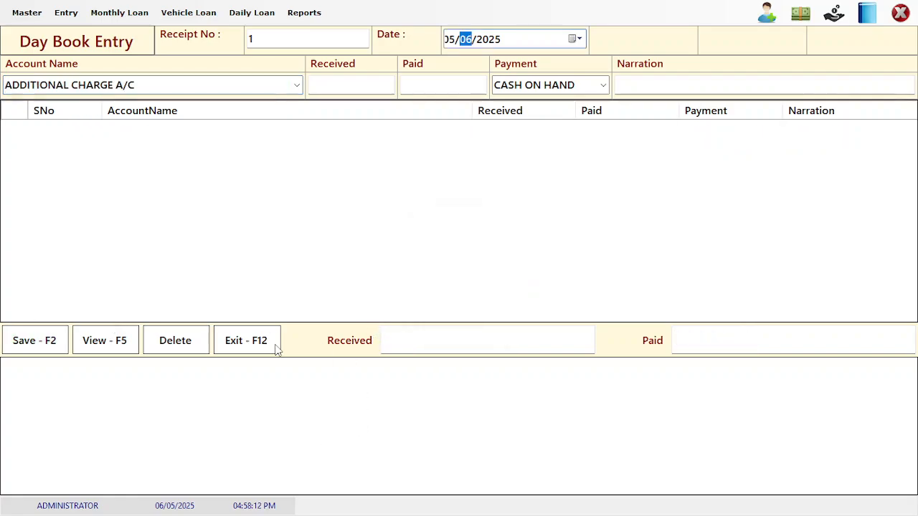
{"action": "left_click", "coordinate": [228, 350]}
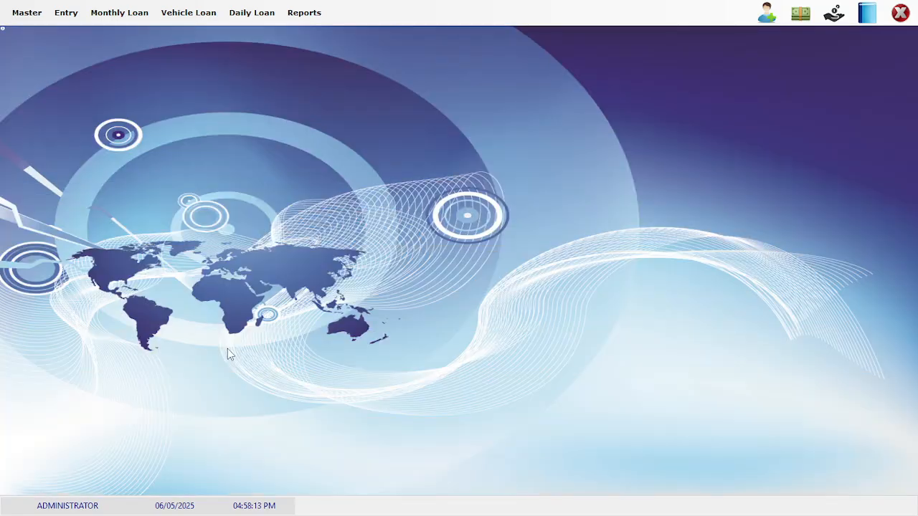
Open Report View with the date range 01-05-2025 to 07-05-2025
{"action": "left_click", "coordinate": [304, 12]}
{"action": "left_click", "coordinate": [312, 32]}
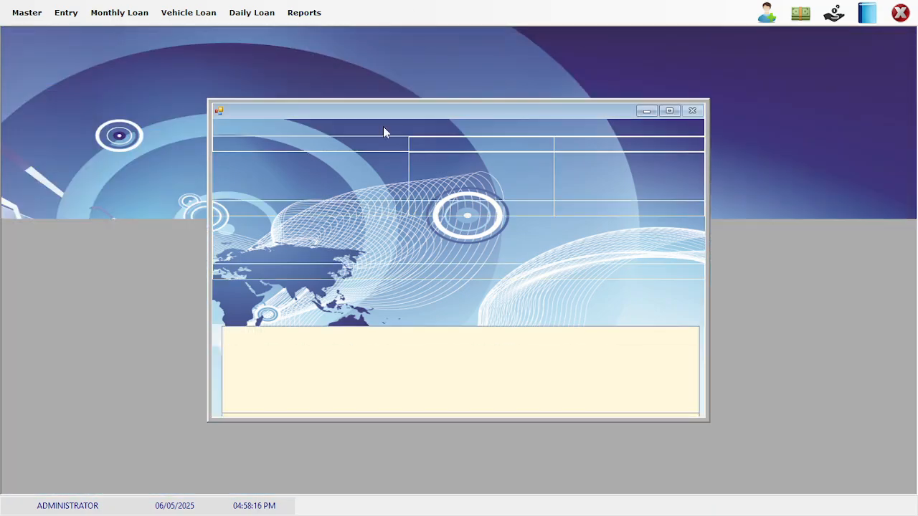
{"action": "type", "text": "01- 5-2025"}
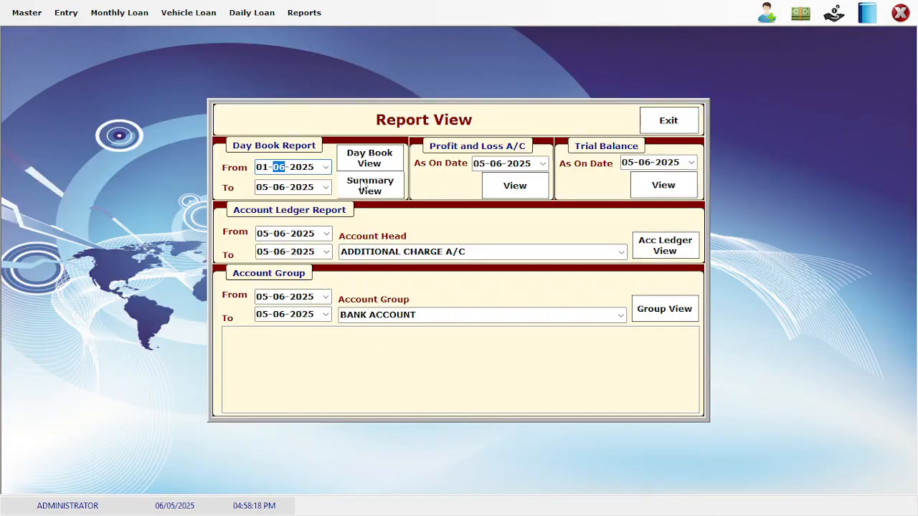
{"action": "key", "text": "Tab"}
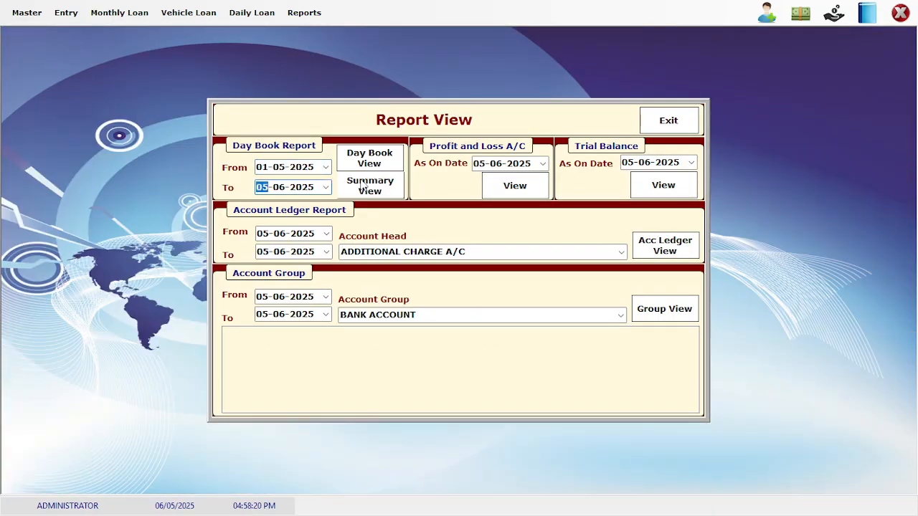
{"action": "type", "text": "07-"}
Show the Daily Summary and confirm PETROL EXP 500 on 03-May with a 73,100 balance
{"action": "left_click", "coordinate": [366, 185]}
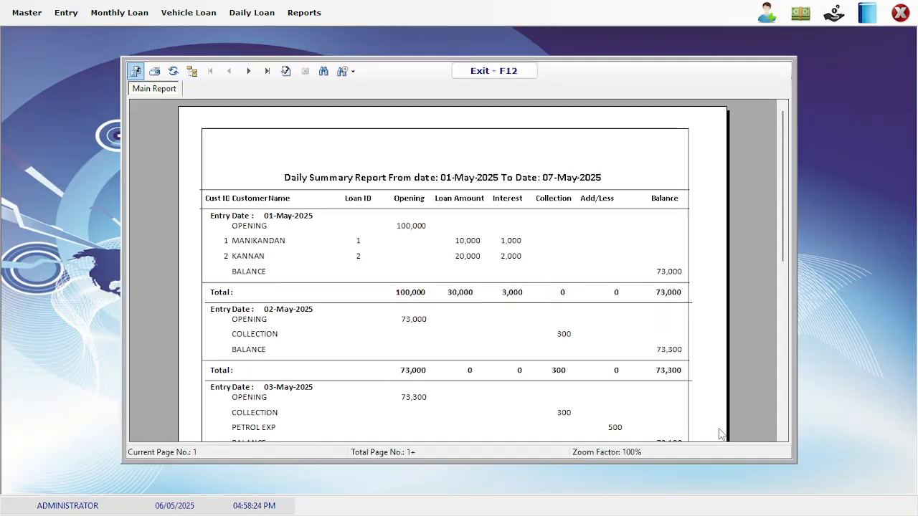
{"action": "left_click", "coordinate": [782, 438]}
{"action": "left_click", "coordinate": [783, 438]}
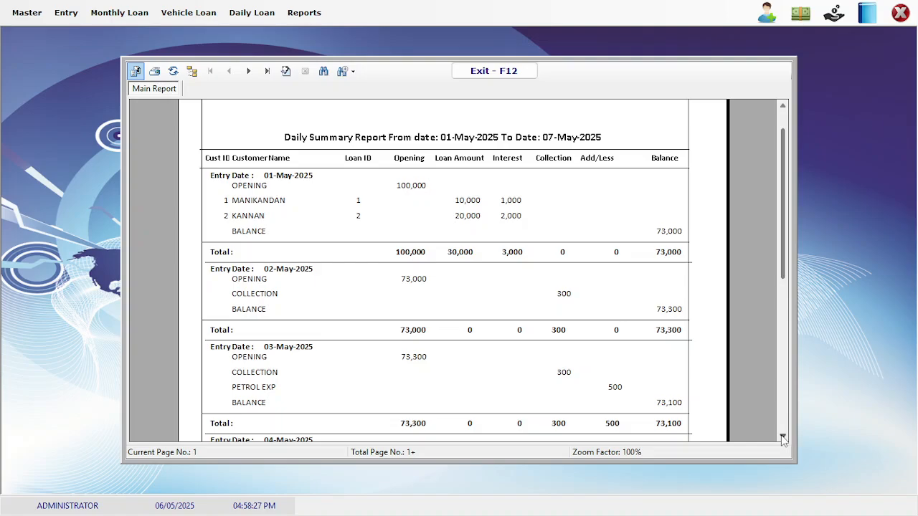
{"action": "left_click", "coordinate": [563, 372]}
{"action": "left_click", "coordinate": [610, 393]}
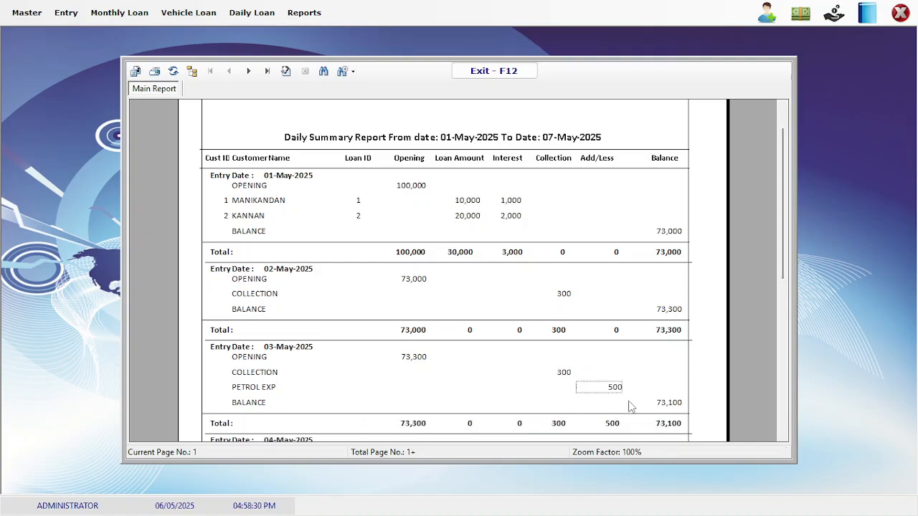
{"action": "left_click", "coordinate": [662, 433]}
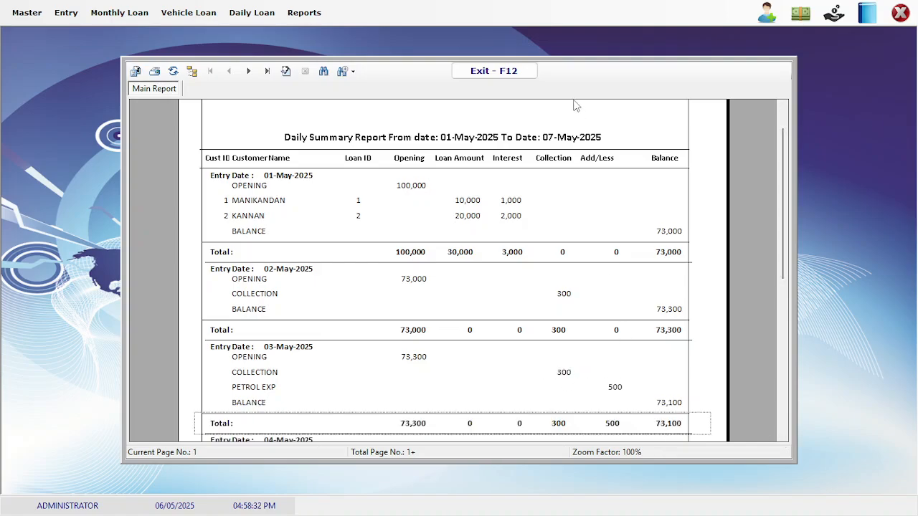
{"action": "left_click", "coordinate": [500, 71]}
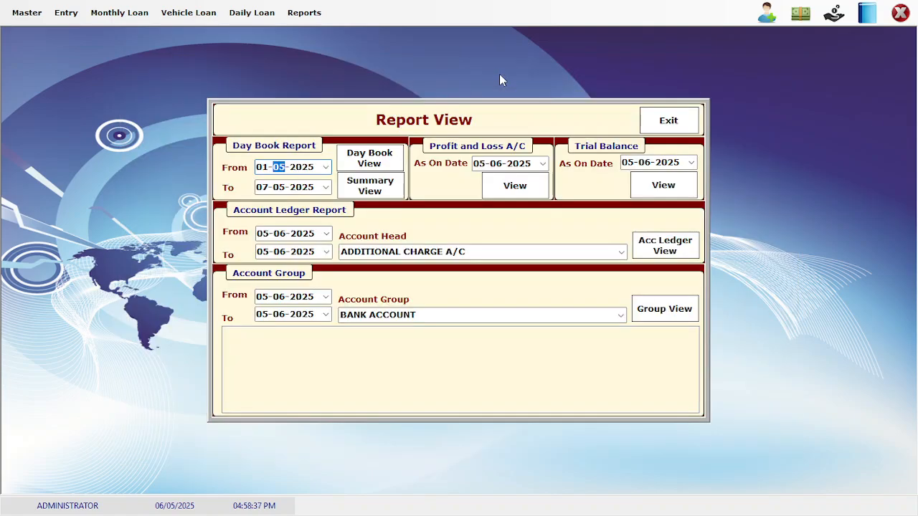
Open the trial balance, confirm PETROL EXP debited 500 under DIRECT EXPENSES, and close it
{"action": "left_click", "coordinate": [675, 186]}
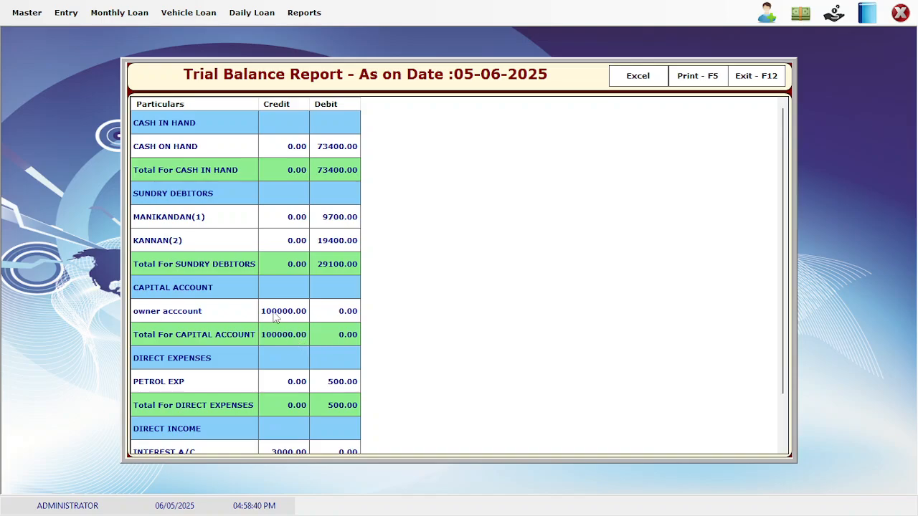
{"action": "left_click", "coordinate": [272, 316]}
{"action": "key", "text": "Down"}
{"action": "key", "text": "Down"}
{"action": "key", "text": "Down"}
{"action": "key", "text": "Down"}
{"action": "key", "text": "Down"}
{"action": "key", "text": "Down"}
{"action": "key", "text": "Down"}
{"action": "key", "text": "Down"}
{"action": "key", "text": "Right"}
{"action": "key", "text": "Up"}
{"action": "key", "text": "Up"}
{"action": "key", "text": "Up"}
{"action": "key", "text": "Up"}
{"action": "key", "text": "Up"}
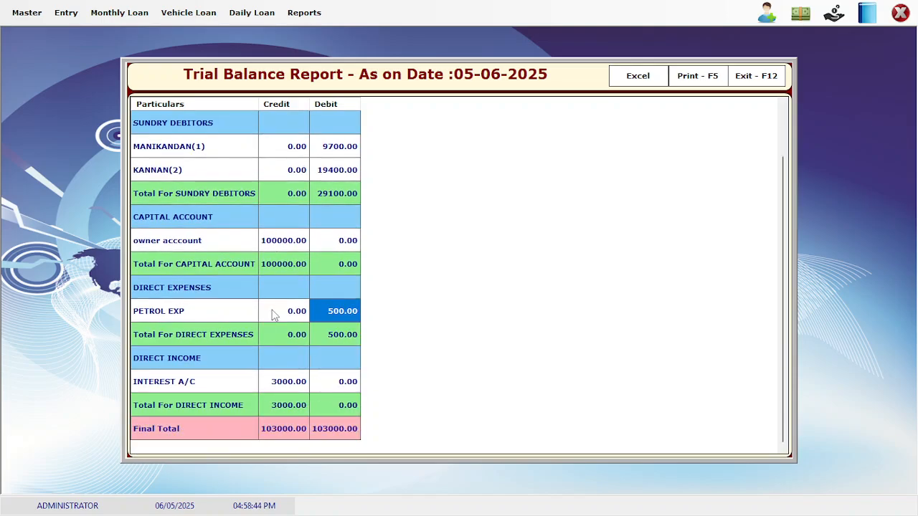
{"action": "left_click", "coordinate": [753, 78]}
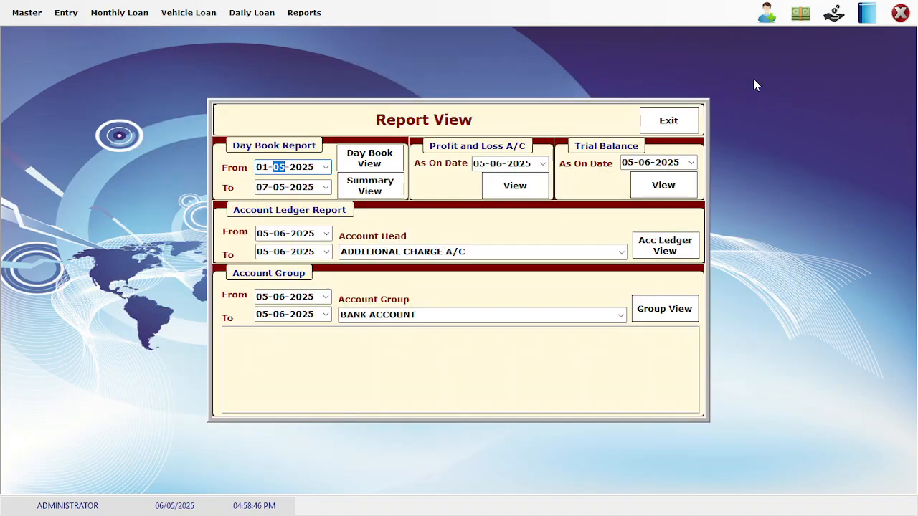
Exit Report View and close the BNeeds Loan application
{"action": "left_click", "coordinate": [660, 119]}
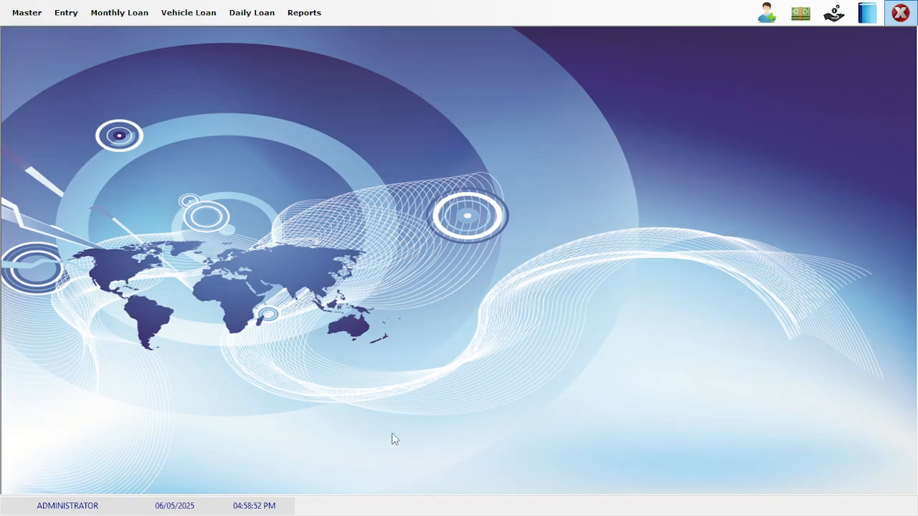
{"action": "key", "text": "alt+F4"}
{"action": "left_click", "coordinate": [379, 499]}
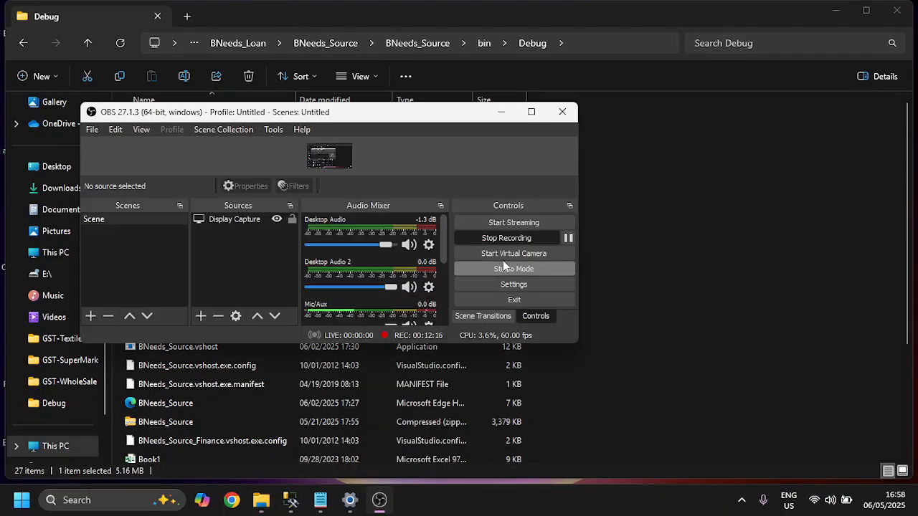